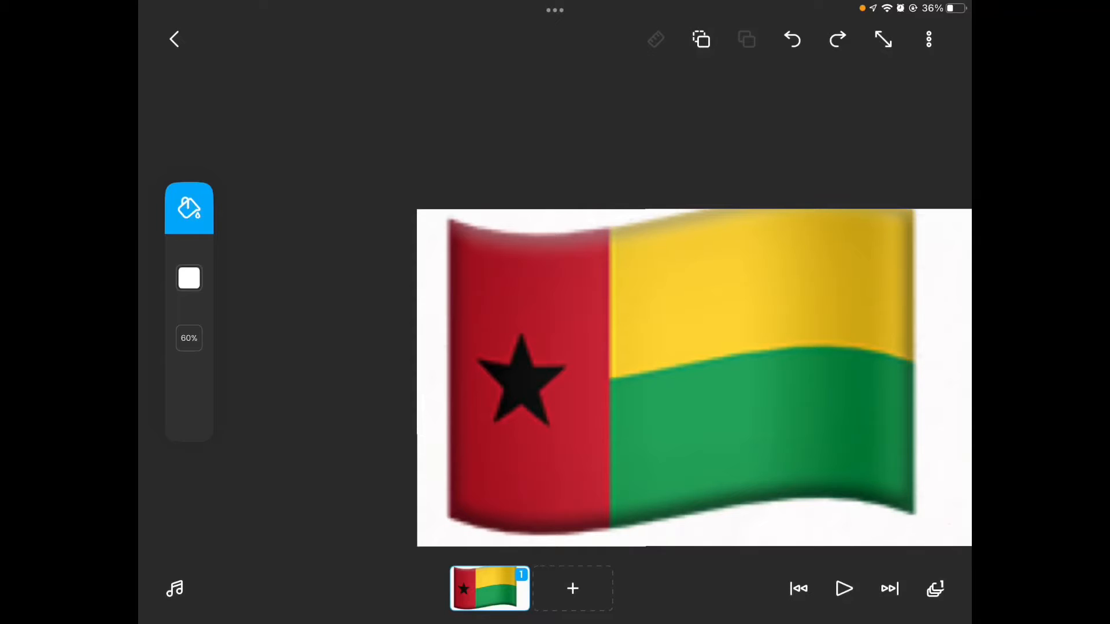
Enlarge the flag and bucket-fill its left red band with blue.
{"action": "mouse_move", "coordinate": [694, 377]}
{"action": "left_mouse_down"}
{"action": "mouse_move", "coordinate": [633, 345]}
{"action": "mouse_move", "coordinate": [665, 255]}
{"action": "mouse_move", "coordinate": [669, 278]}
{"action": "mouse_move", "coordinate": [656, 284]}
{"action": "mouse_move", "coordinate": [682, 297]}
{"action": "mouse_move", "coordinate": [726, 234]}
{"action": "mouse_move", "coordinate": [636, 243]}
{"action": "mouse_move", "coordinate": [679, 296]}
{"action": "mouse_move", "coordinate": [659, 308]}
{"action": "mouse_move", "coordinate": [600, 306]}
{"action": "mouse_move", "coordinate": [615, 276]}
{"action": "left_mouse_up"}
{"action": "left_click", "coordinate": [190, 364]}
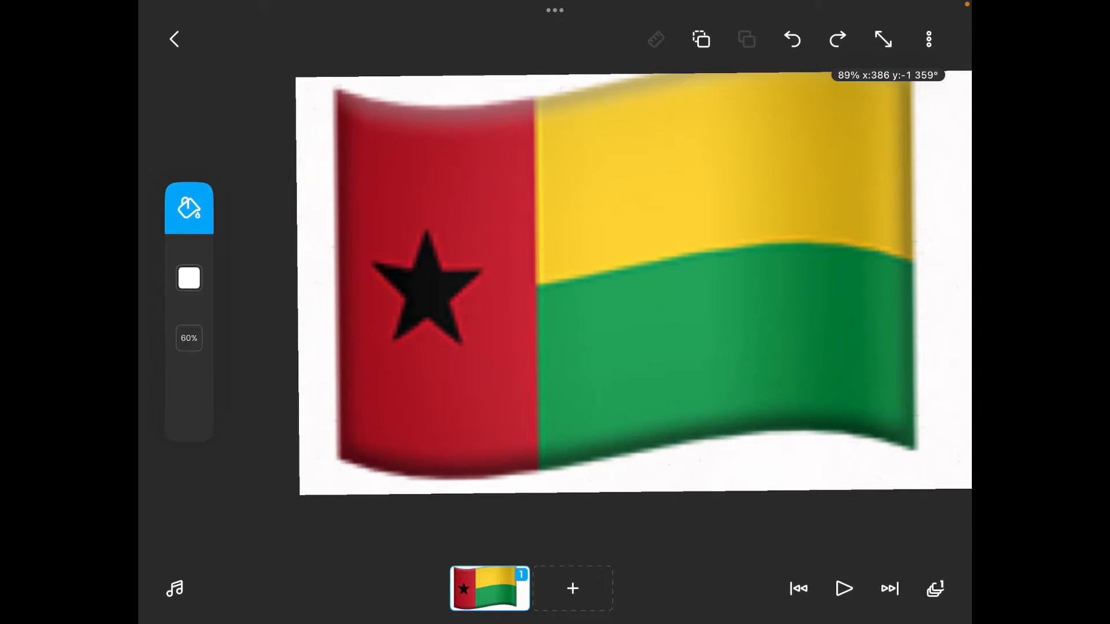
{"action": "left_click", "coordinate": [189, 278]}
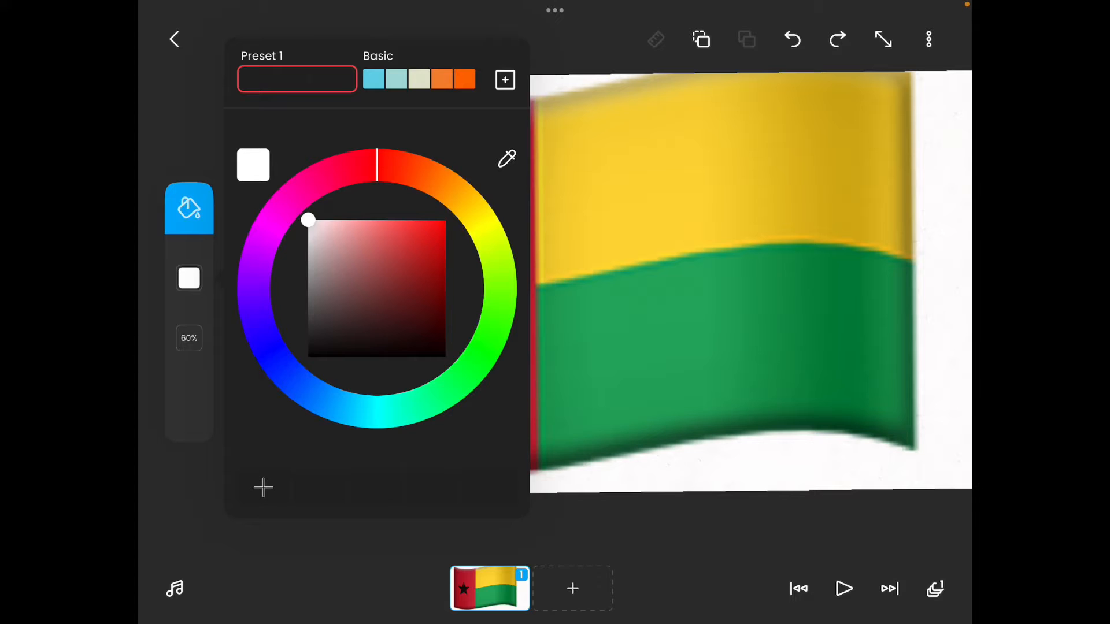
{"action": "left_click", "coordinate": [189, 278]}
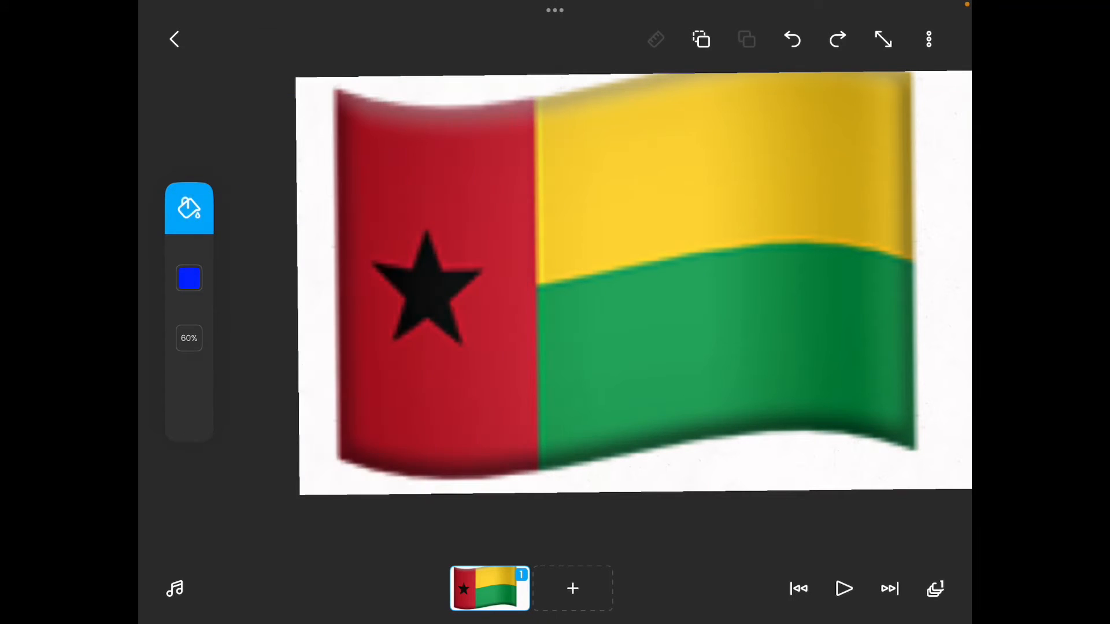
{"action": "left_click", "coordinate": [433, 391]}
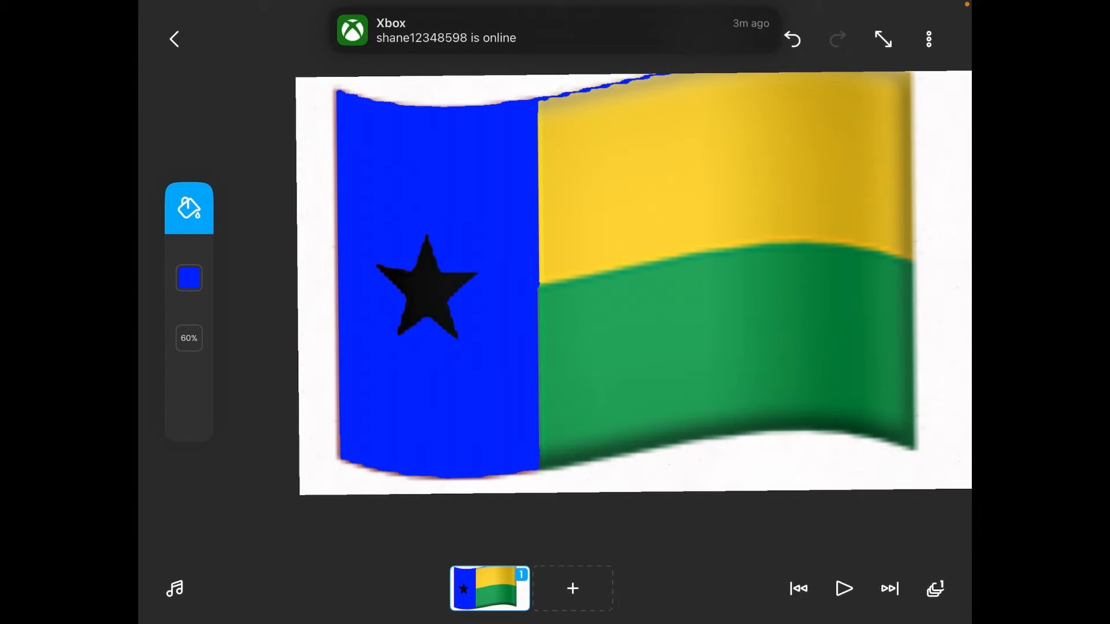
Fill the black star with white.
{"action": "left_click", "coordinate": [189, 278]}
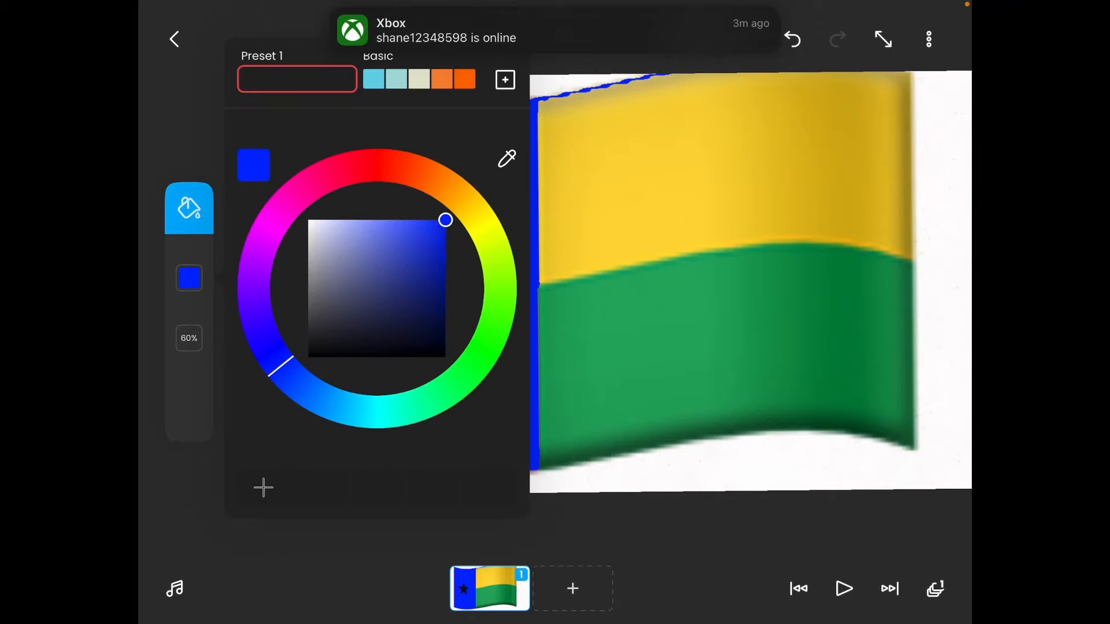
{"action": "left_click", "coordinate": [310, 220]}
{"action": "left_click", "coordinate": [780, 537]}
{"action": "scroll", "coordinate": [520, 312], "scroll_direction": "up", "scroll_amount": 3}
{"action": "left_click", "coordinate": [503, 286]}
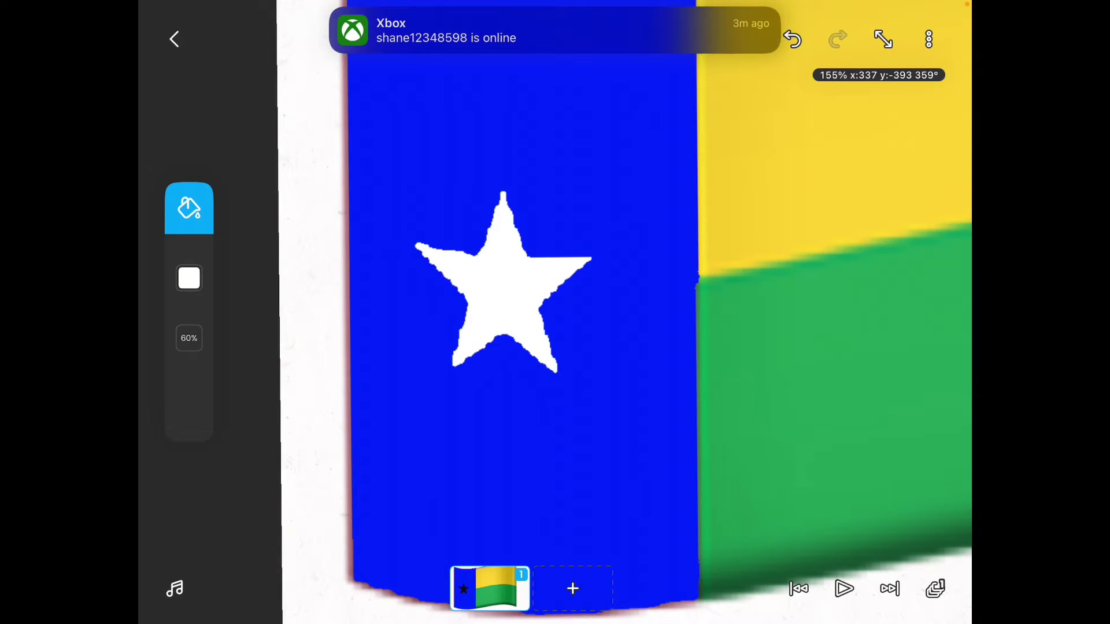
{"action": "scroll", "coordinate": [555, 312], "scroll_direction": "down", "scroll_amount": 3}
{"action": "scroll", "coordinate": [555, 313], "scroll_direction": "up", "scroll_amount": 3}
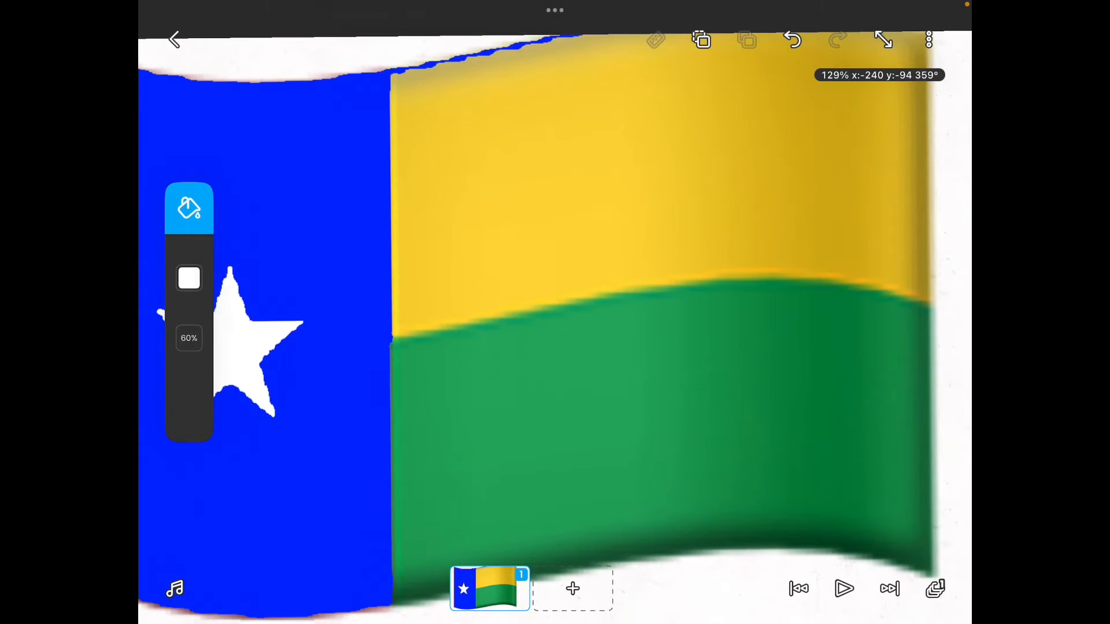
Fill the yellow top stripe with red.
{"action": "left_click", "coordinate": [189, 278]}
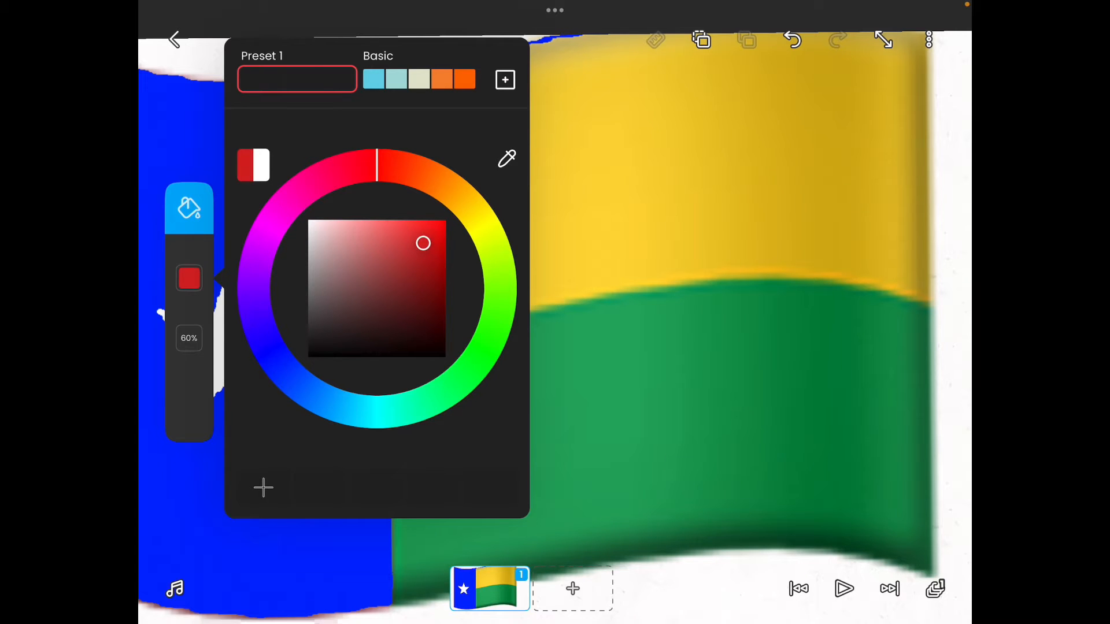
{"action": "left_click", "coordinate": [738, 520]}
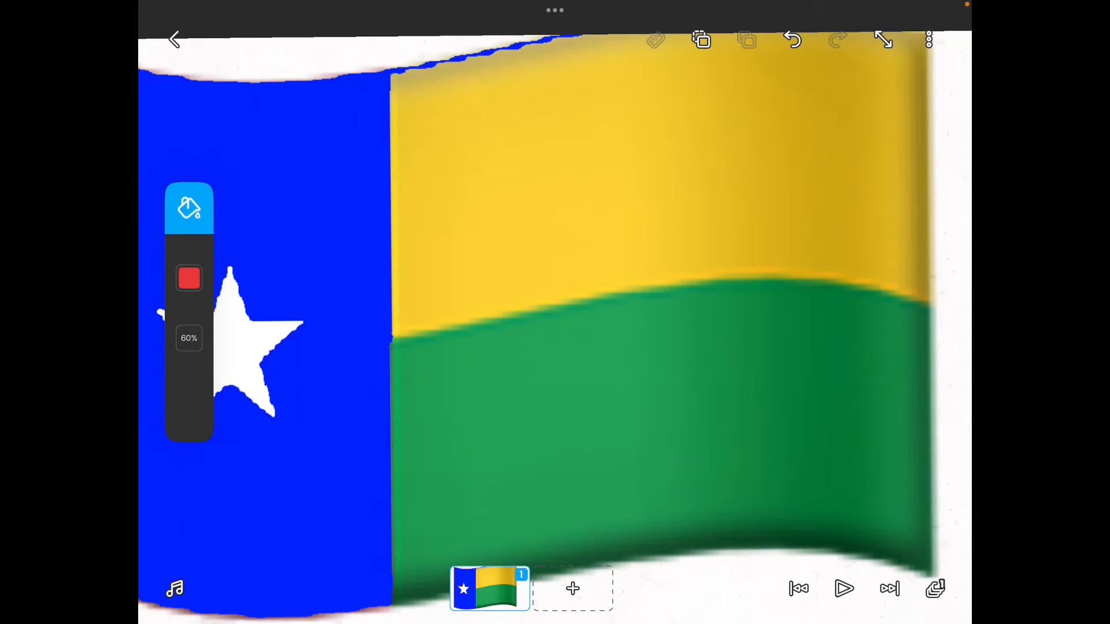
{"action": "left_click", "coordinate": [646, 173]}
{"action": "scroll", "coordinate": [554, 312], "scroll_direction": "down", "scroll_amount": 3}
{"action": "scroll", "coordinate": [555, 312], "scroll_direction": "up", "scroll_amount": 3}
{"action": "scroll", "coordinate": [556, 312], "scroll_direction": "down", "scroll_amount": 3}
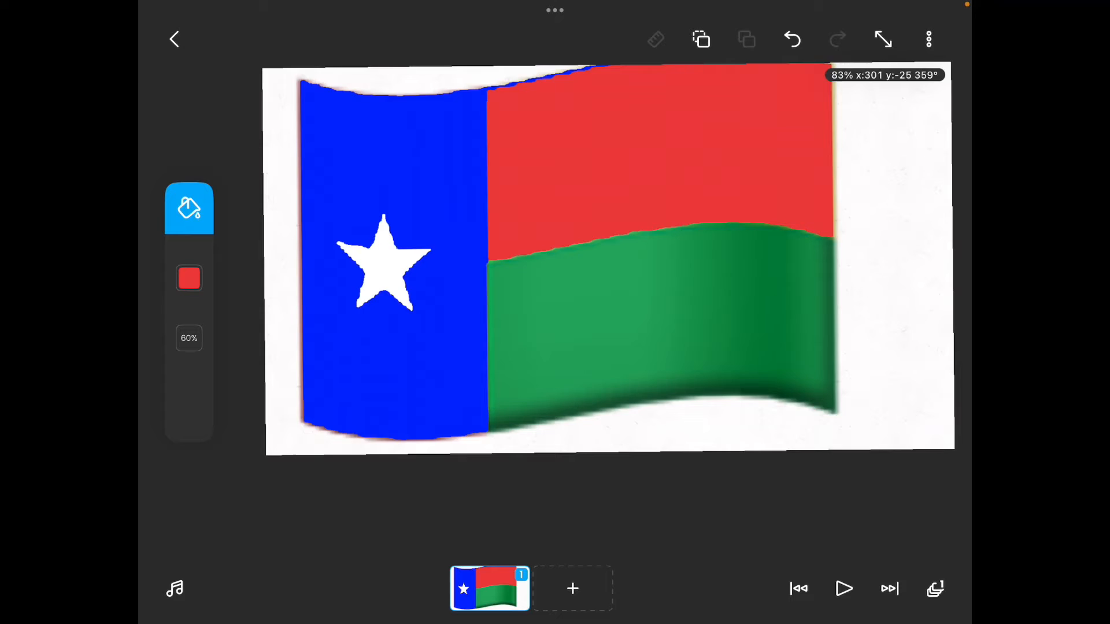
{"action": "scroll", "coordinate": [555, 312], "scroll_direction": "up", "scroll_amount": 1}
{"action": "scroll", "coordinate": [555, 312], "scroll_direction": "up", "scroll_amount": 2}
{"action": "scroll", "coordinate": [555, 312], "scroll_direction": "up", "scroll_amount": 2}
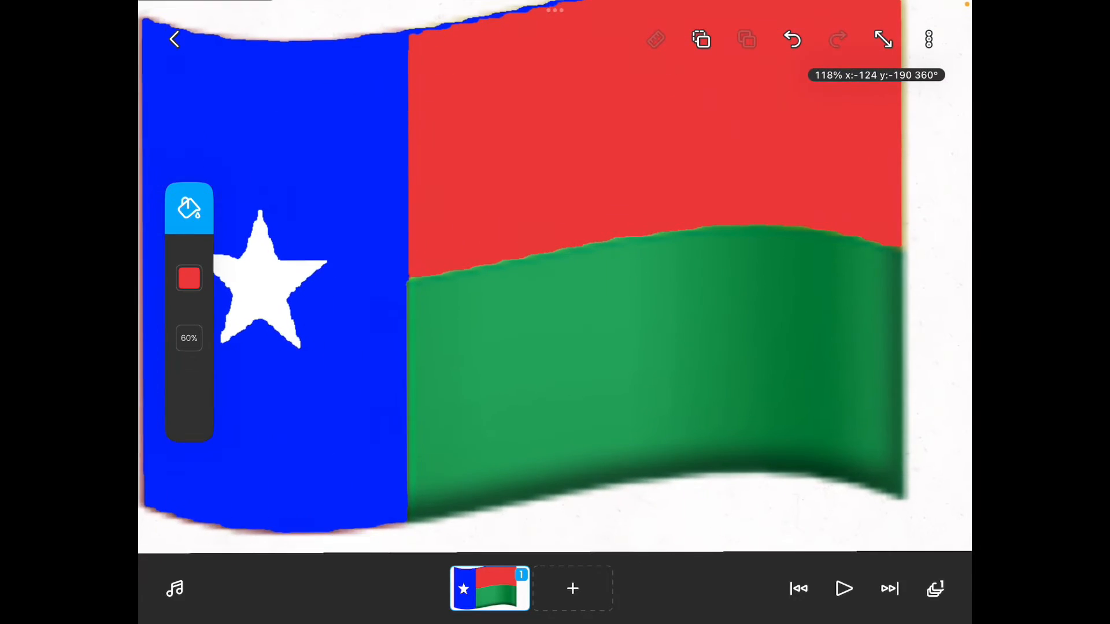
{"action": "scroll", "coordinate": [555, 312], "scroll_direction": "down", "scroll_amount": 3}
{"action": "scroll", "coordinate": [555, 312], "scroll_direction": "up", "scroll_amount": 1}
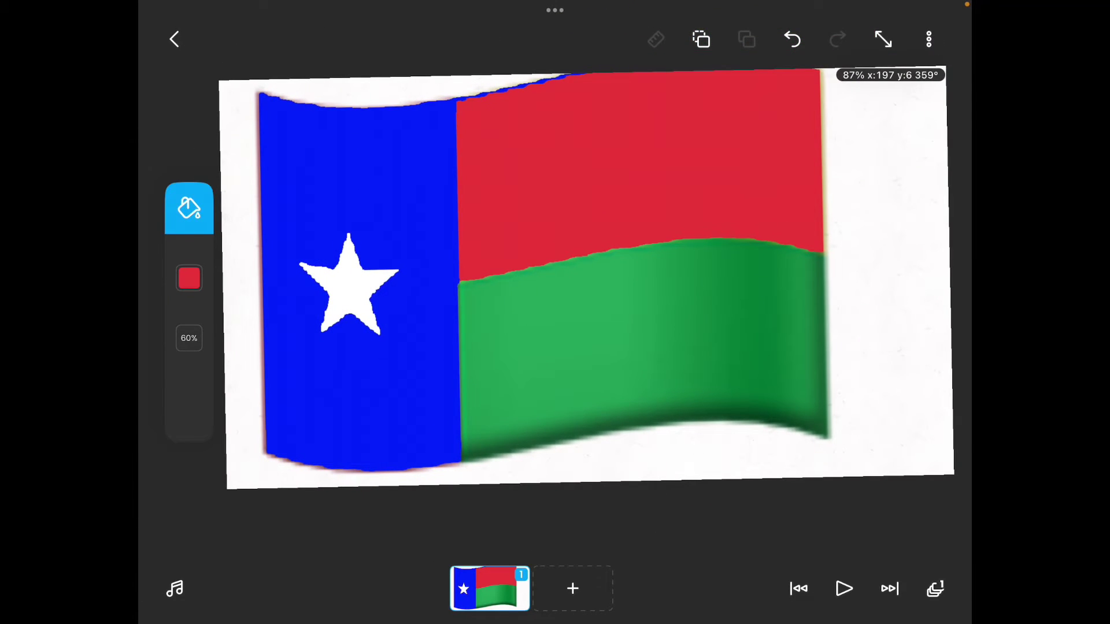
Start inserting text with the Text tool and bring up the emoji Flags keyboard.
{"action": "left_click", "coordinate": [190, 209]}
{"action": "left_click", "coordinate": [189, 416]}
{"action": "left_click", "coordinate": [921, 255]}
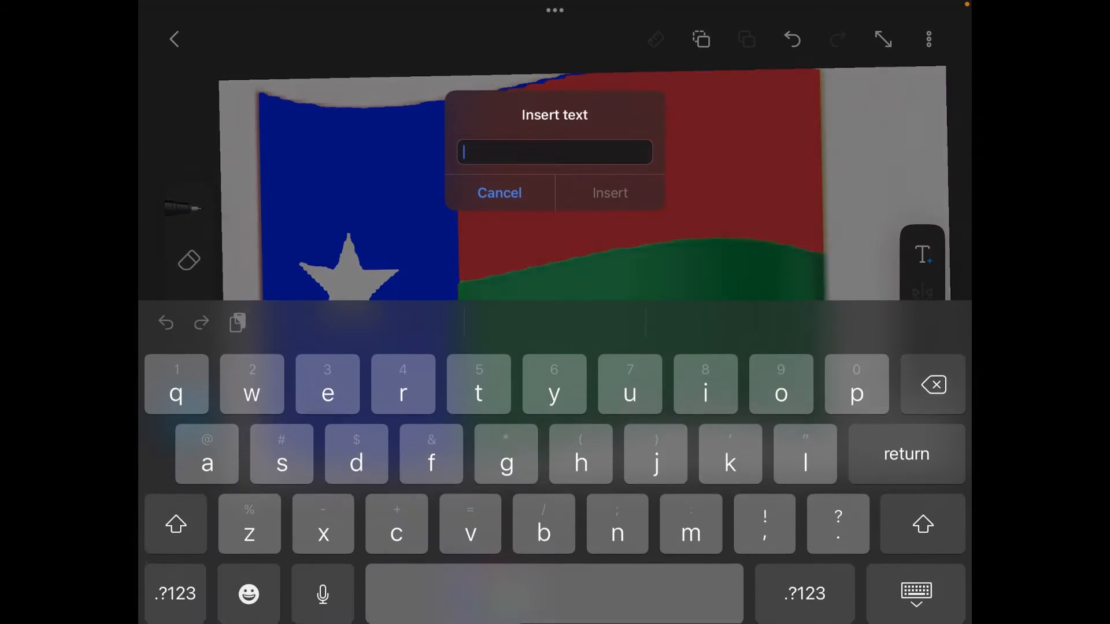
{"action": "left_click", "coordinate": [245, 595]}
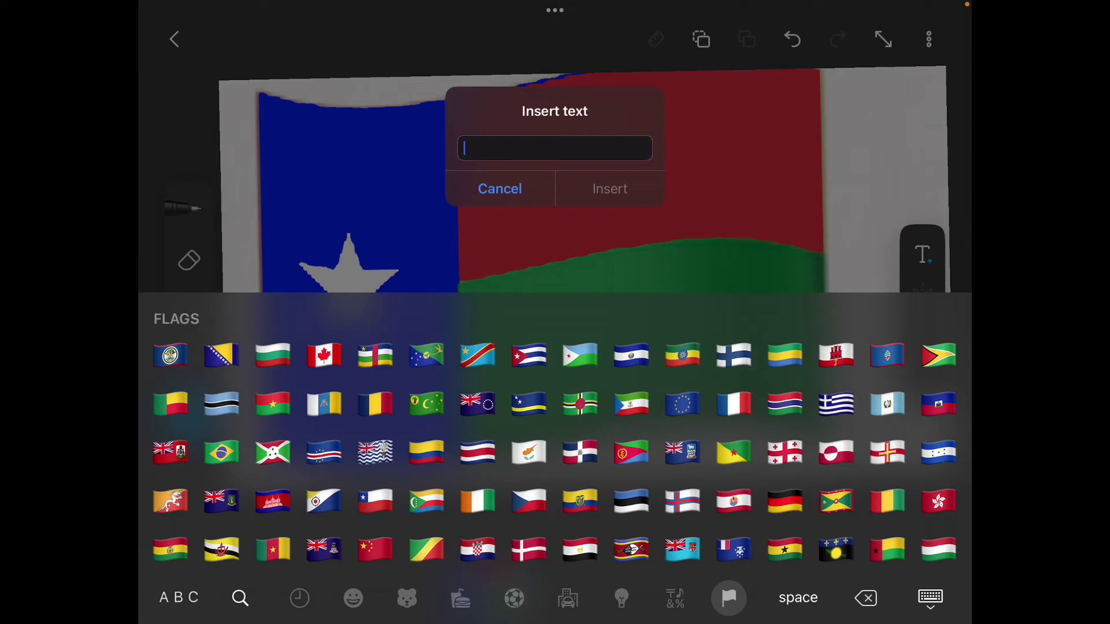
{"action": "scroll", "coordinate": [555, 451], "scroll_direction": "left", "scroll_amount": 5}
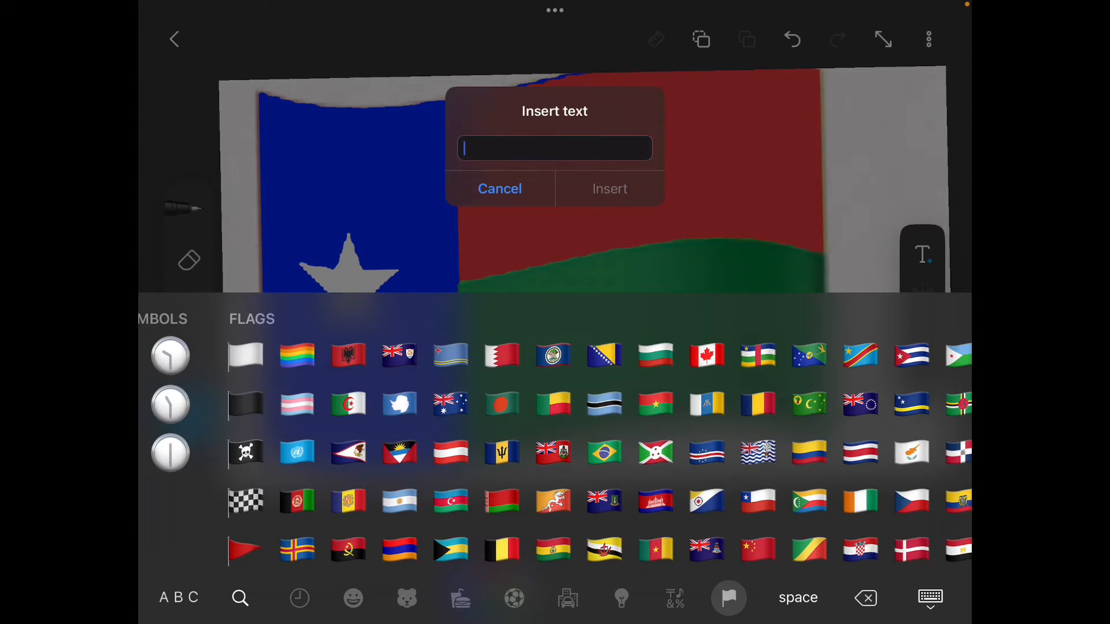
{"action": "scroll", "coordinate": [555, 451], "scroll_direction": "right", "scroll_amount": 2}
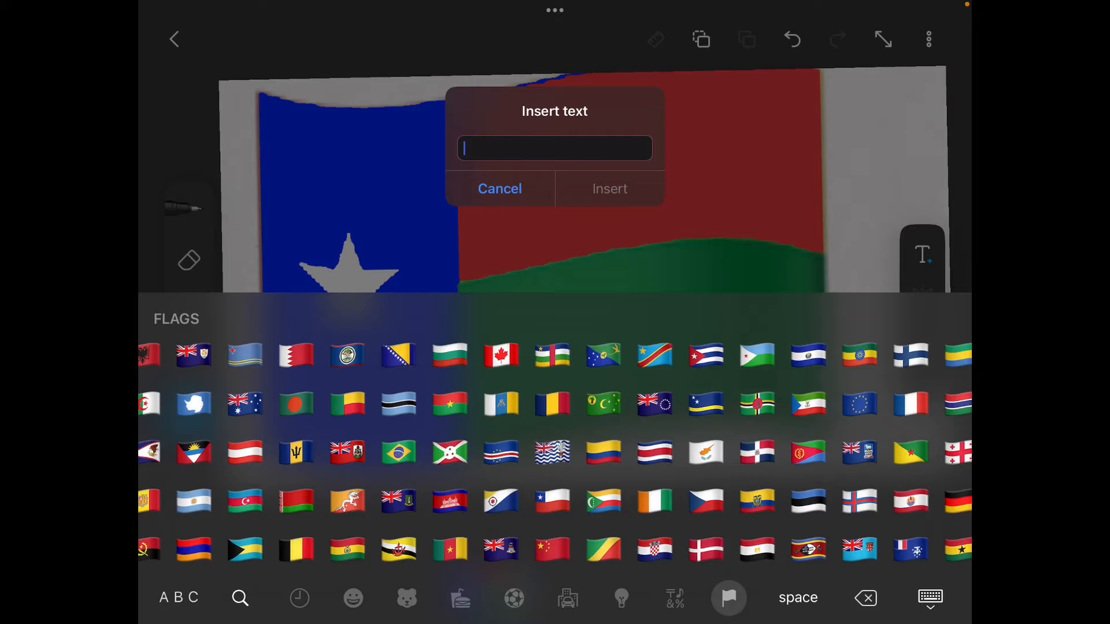
{"action": "scroll", "coordinate": [555, 451], "scroll_direction": "right", "scroll_amount": 6}
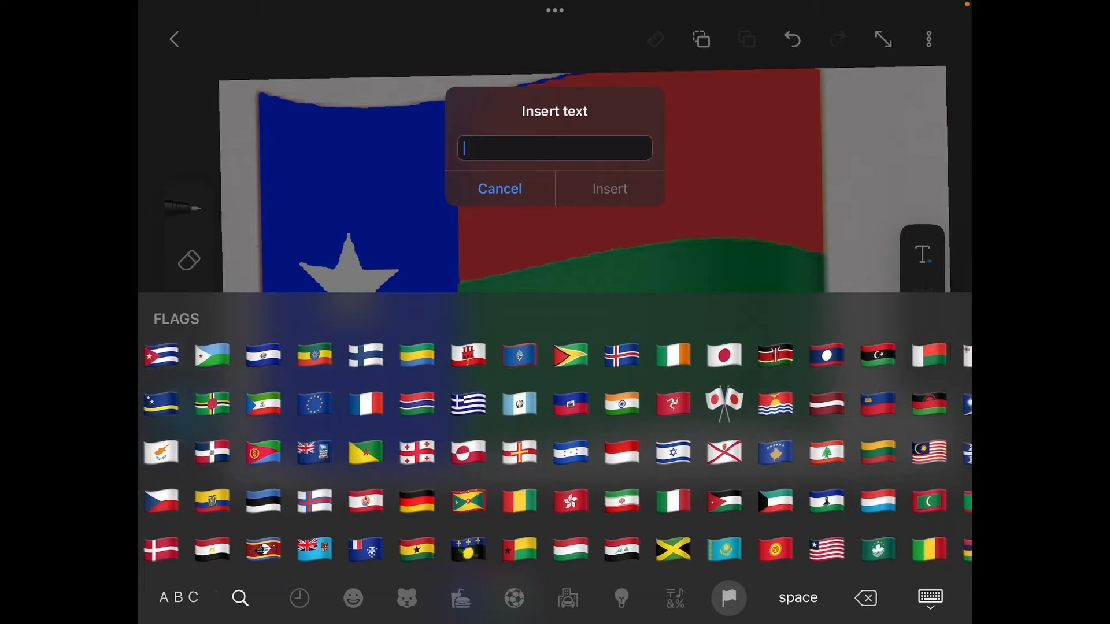
{"action": "scroll", "coordinate": [554, 451], "scroll_direction": "right", "scroll_amount": 3}
{"action": "scroll", "coordinate": [555, 451], "scroll_direction": "right", "scroll_amount": 3}
{"action": "scroll", "coordinate": [555, 452], "scroll_direction": "right", "scroll_amount": 2}
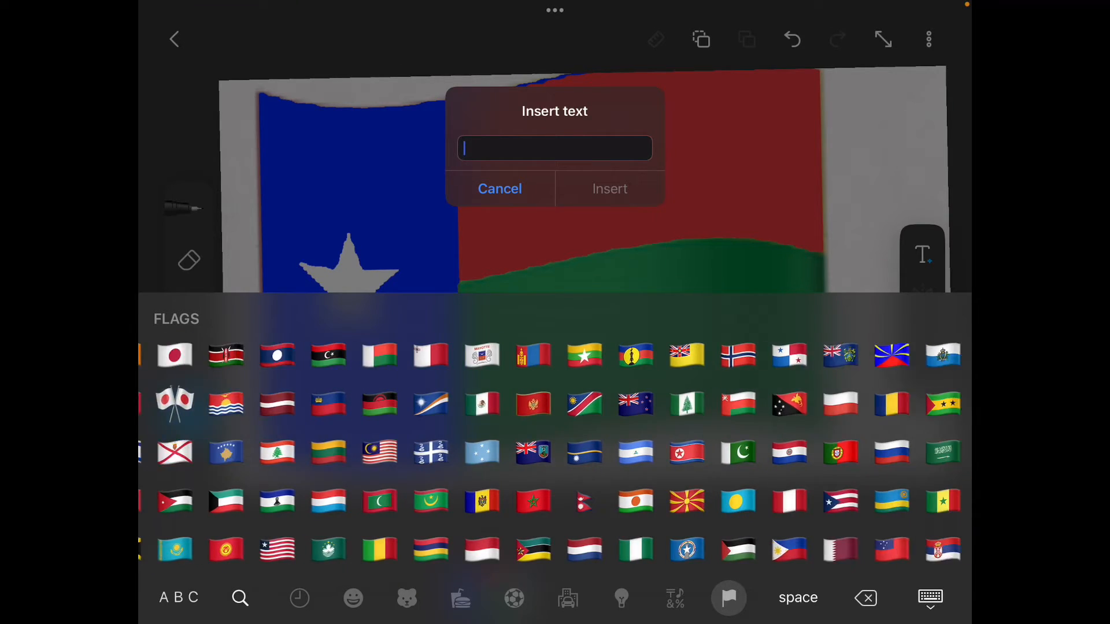
{"action": "scroll", "coordinate": [554, 451], "scroll_direction": "right", "scroll_amount": 2}
{"action": "scroll", "coordinate": [555, 451], "scroll_direction": "right", "scroll_amount": 2}
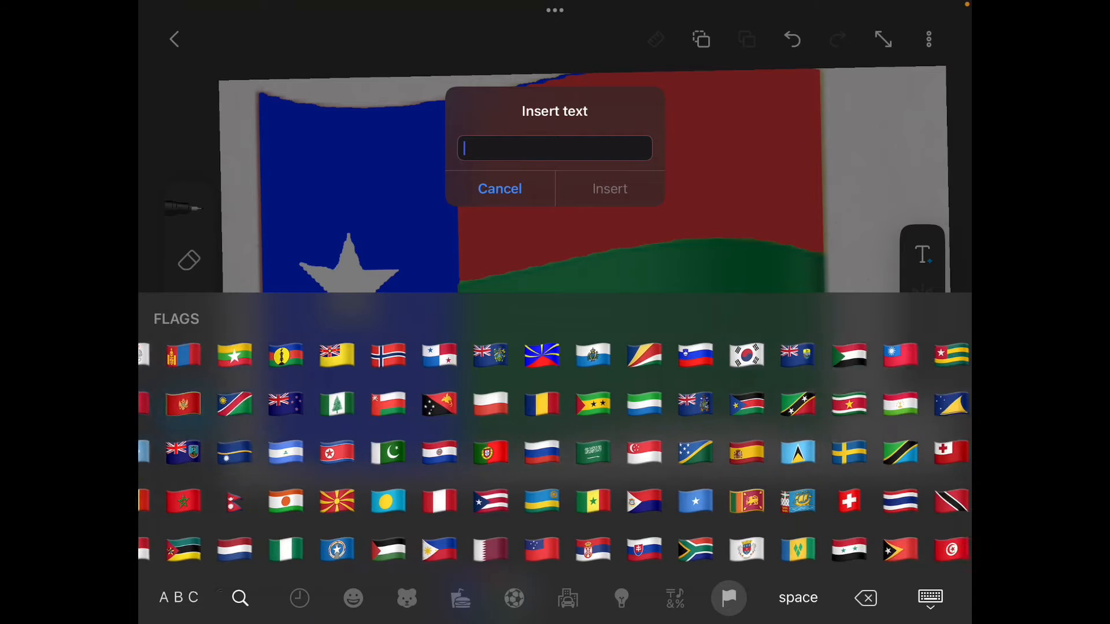
{"action": "scroll", "coordinate": [554, 450], "scroll_direction": "right", "scroll_amount": 1}
{"action": "scroll", "coordinate": [555, 451], "scroll_direction": "right", "scroll_amount": 2}
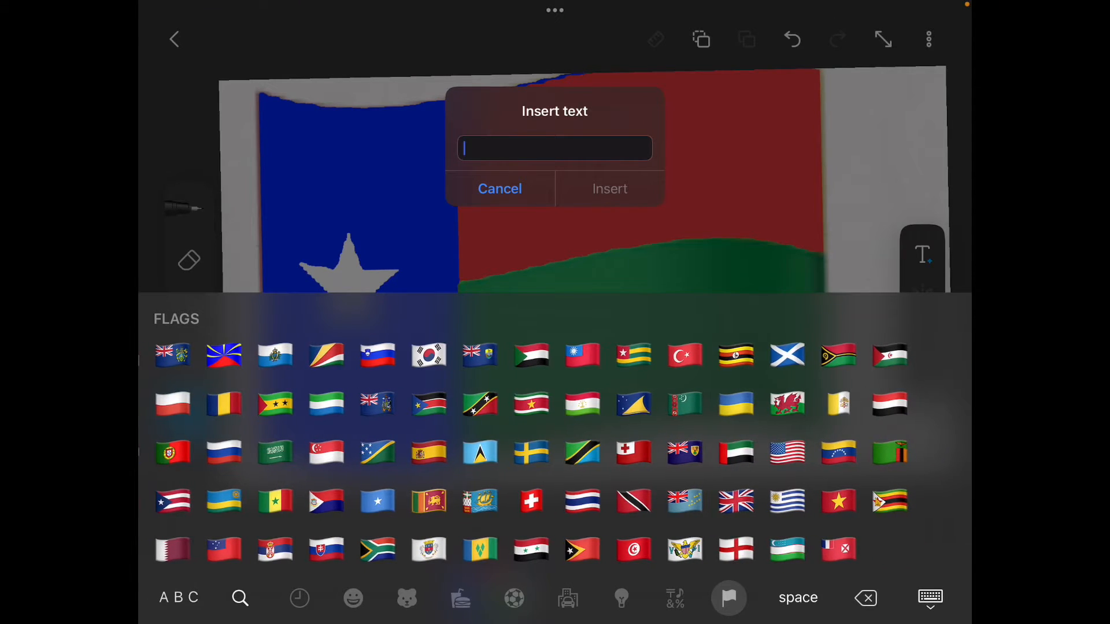
{"action": "scroll", "coordinate": [555, 451], "scroll_direction": "left", "scroll_amount": 3}
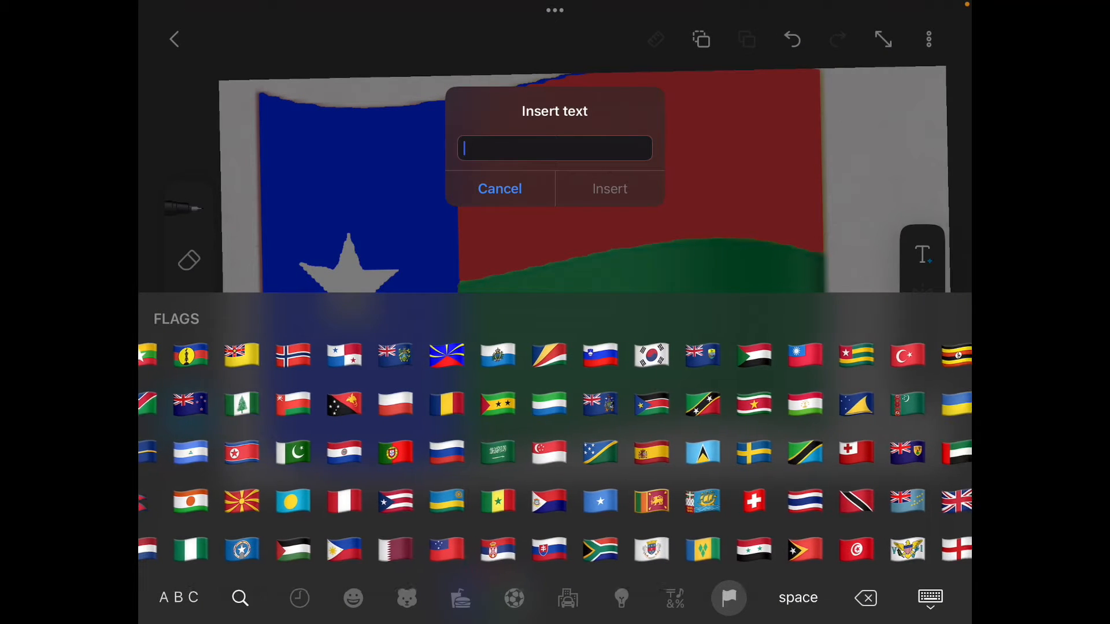
{"action": "scroll", "coordinate": [556, 451], "scroll_direction": "left", "scroll_amount": 5}
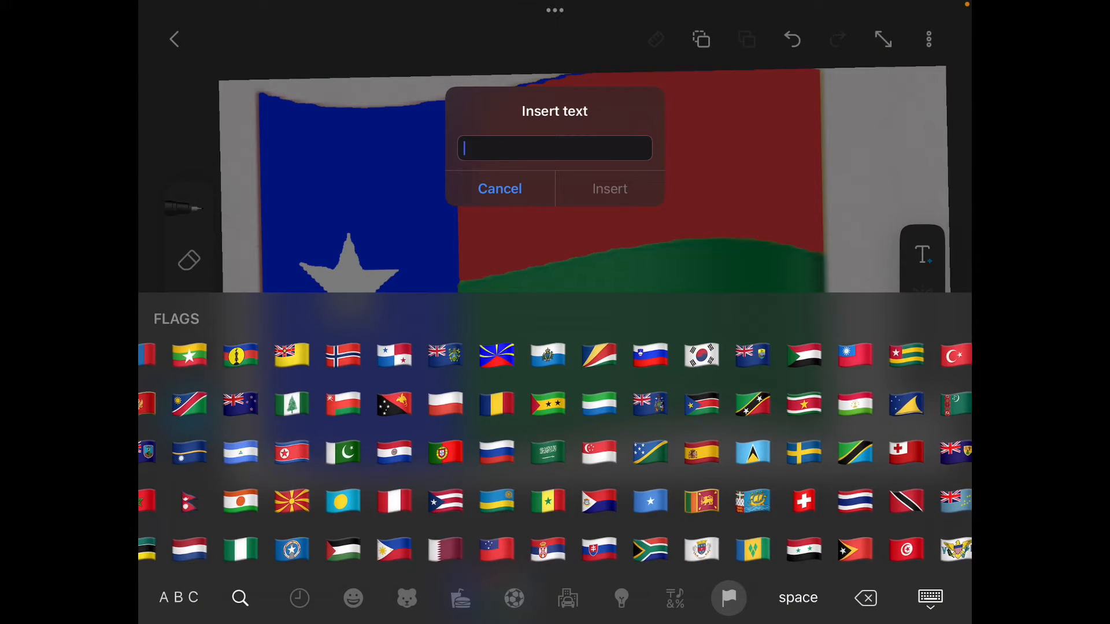
{"action": "scroll", "coordinate": [555, 450], "scroll_direction": "right", "scroll_amount": 2}
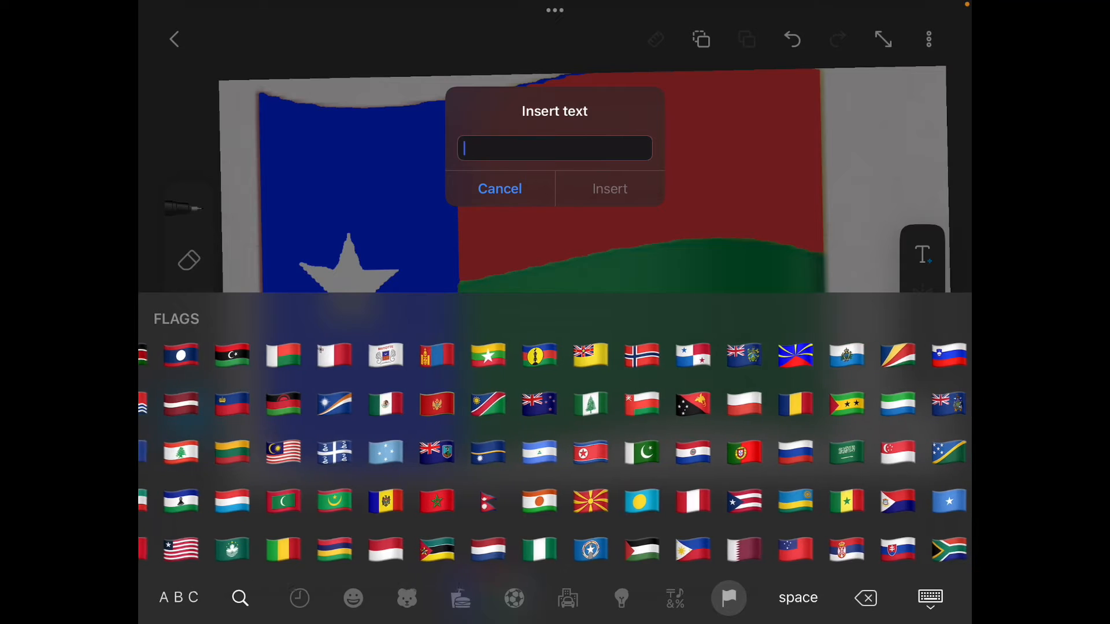
{"action": "scroll", "coordinate": [556, 451], "scroll_direction": "left", "scroll_amount": 2}
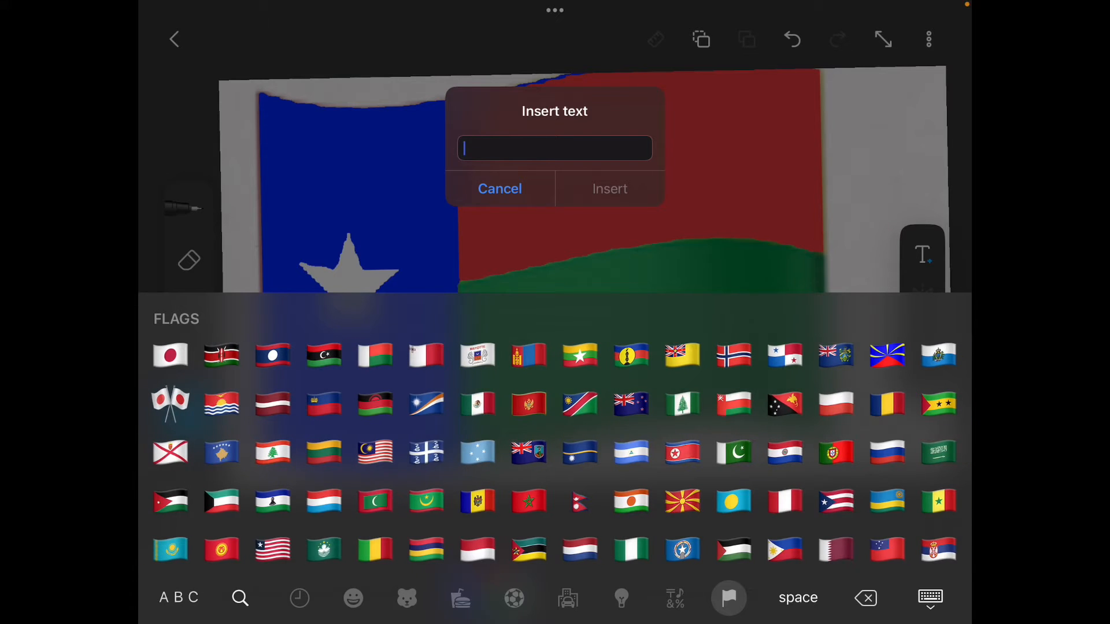
{"action": "scroll", "coordinate": [554, 451], "scroll_direction": "left", "scroll_amount": 3}
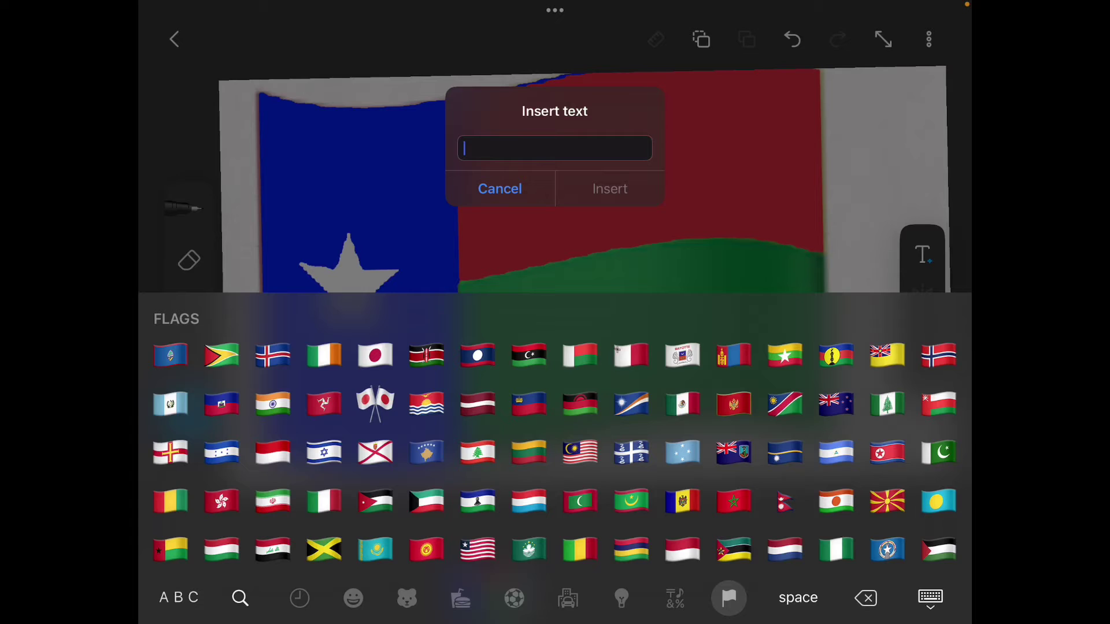
{"action": "scroll", "coordinate": [555, 451], "scroll_direction": "left", "scroll_amount": 5}
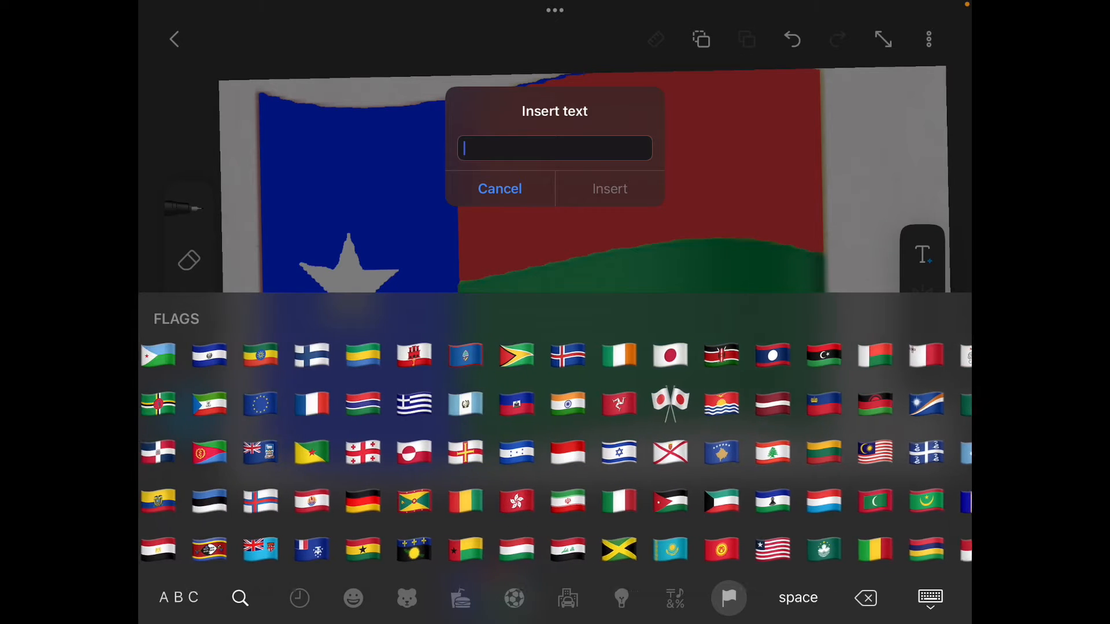
{"action": "scroll", "coordinate": [556, 450], "scroll_direction": "left", "scroll_amount": 4}
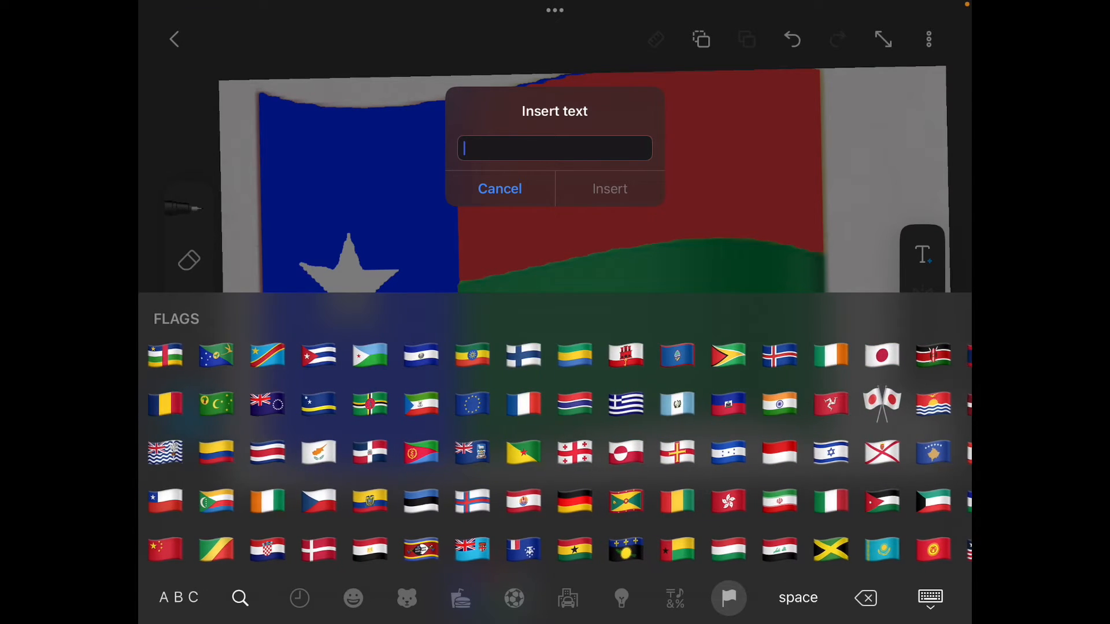
{"action": "scroll", "coordinate": [555, 451], "scroll_direction": "left", "scroll_amount": 3}
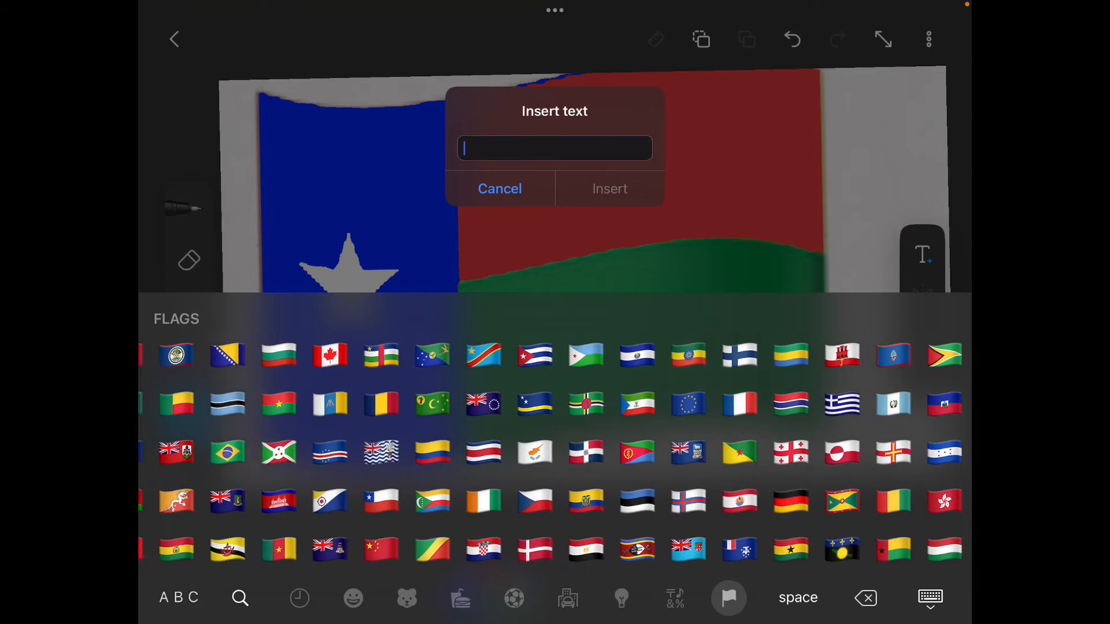
{"action": "scroll", "coordinate": [555, 451], "scroll_direction": "left", "scroll_amount": 3}
{"action": "scroll", "coordinate": [555, 451], "scroll_direction": "left", "scroll_amount": 3}
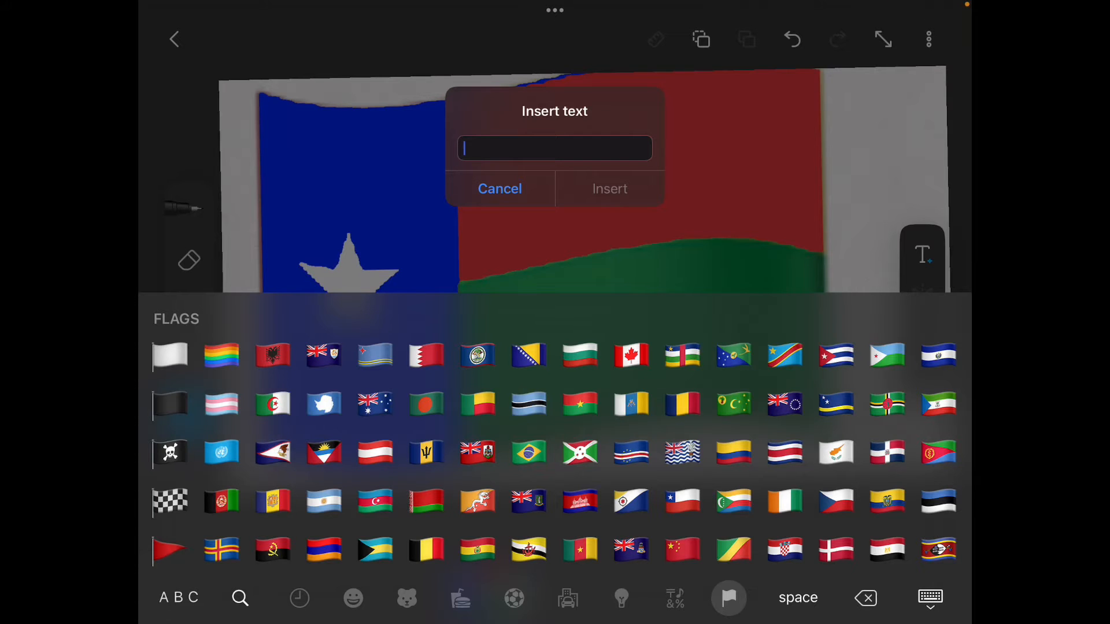
{"action": "scroll", "coordinate": [556, 451], "scroll_direction": "right", "scroll_amount": 5}
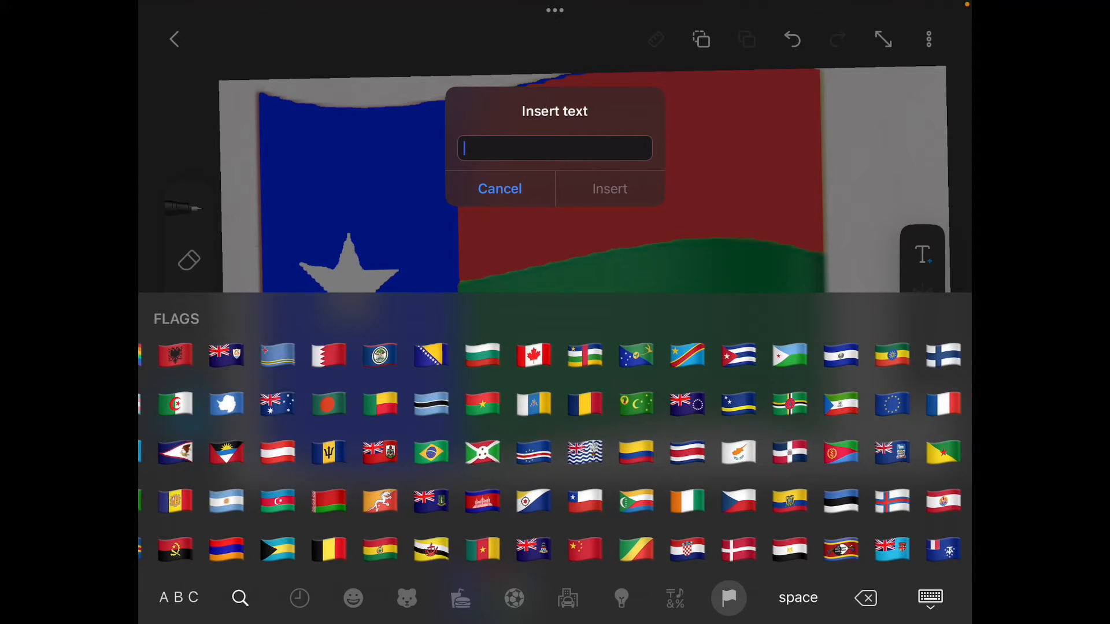
{"action": "scroll", "coordinate": [555, 451], "scroll_direction": "right", "scroll_amount": 1}
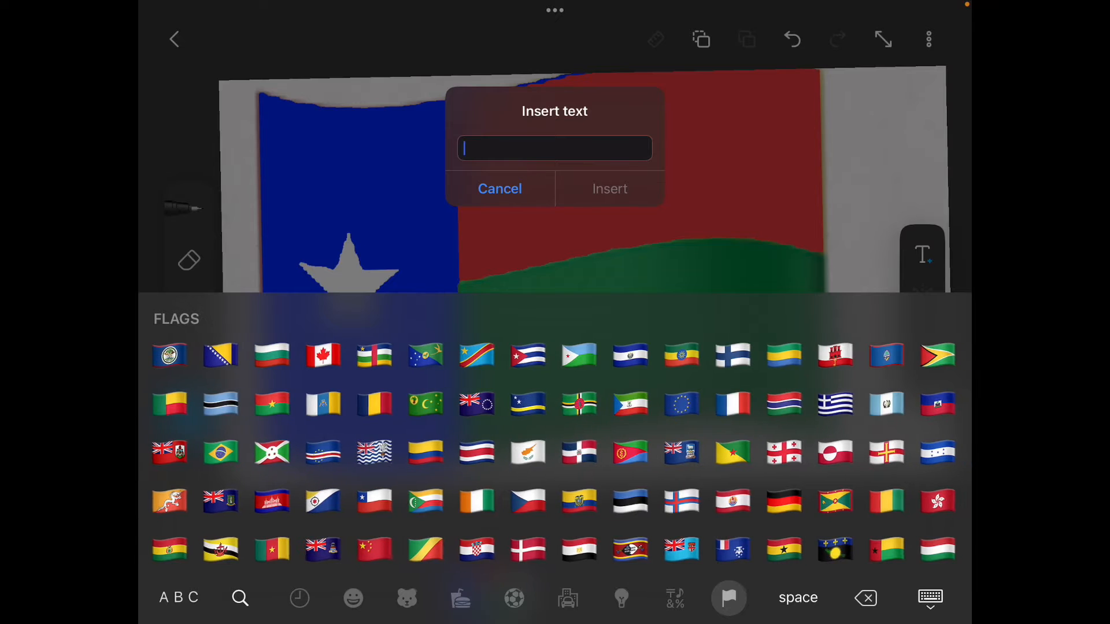
{"action": "scroll", "coordinate": [555, 451], "scroll_direction": "right", "scroll_amount": 3}
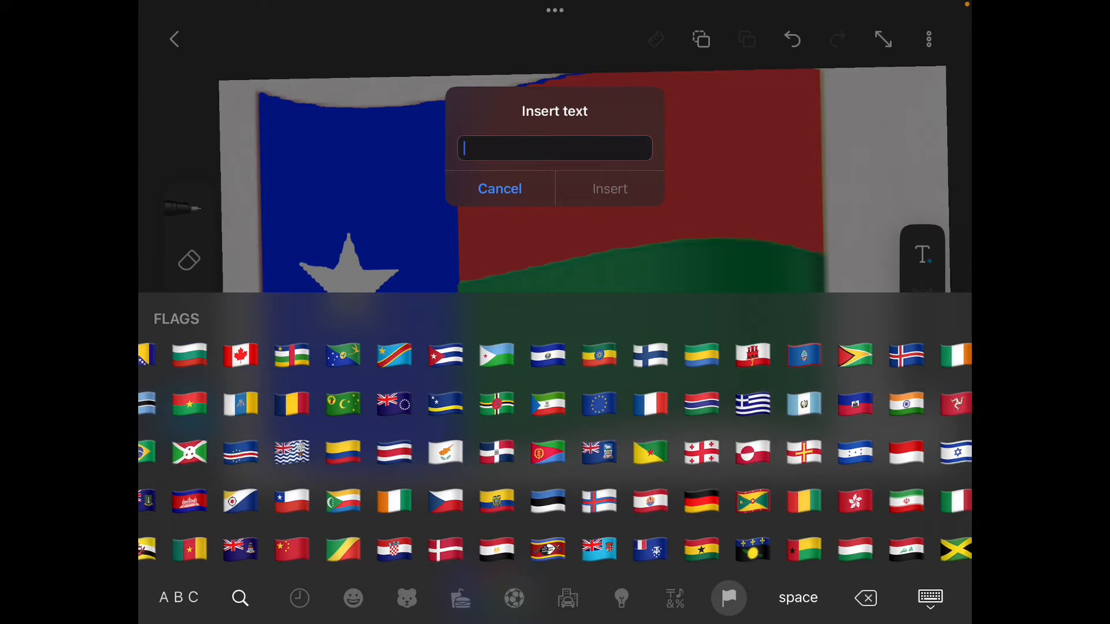
{"action": "scroll", "coordinate": [556, 451], "scroll_direction": "right", "scroll_amount": 5}
{"action": "scroll", "coordinate": [555, 450], "scroll_direction": "right", "scroll_amount": 3}
{"action": "scroll", "coordinate": [555, 451], "scroll_direction": "right", "scroll_amount": 3}
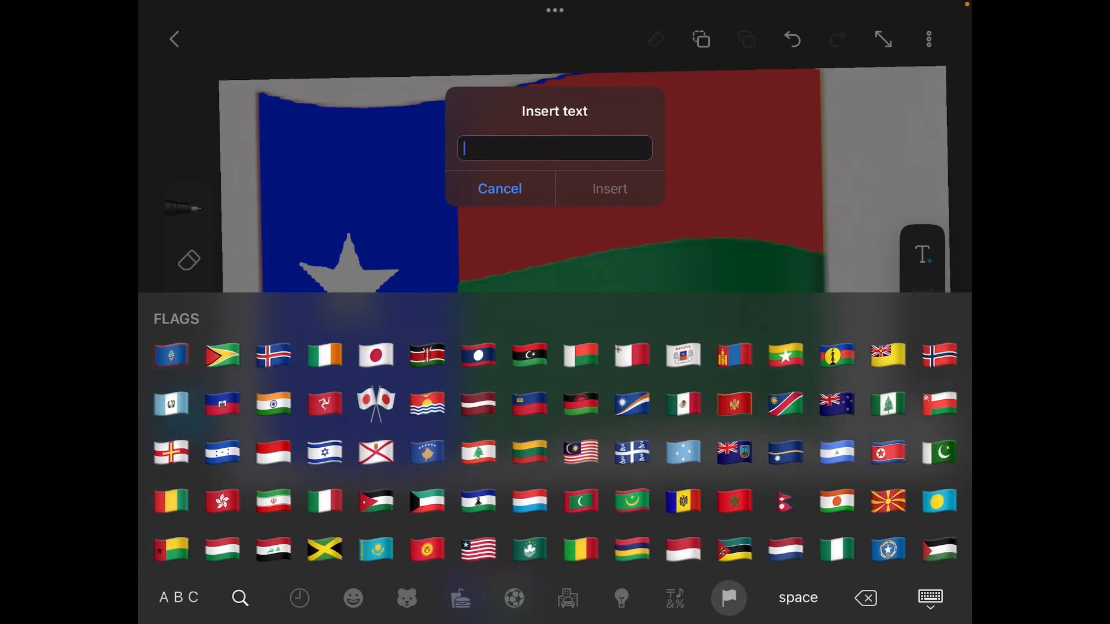
{"action": "scroll", "coordinate": [555, 451], "scroll_direction": "right", "scroll_amount": 4}
{"action": "scroll", "coordinate": [555, 452], "scroll_direction": "right", "scroll_amount": 2}
{"action": "scroll", "coordinate": [555, 451], "scroll_direction": "right", "scroll_amount": 5}
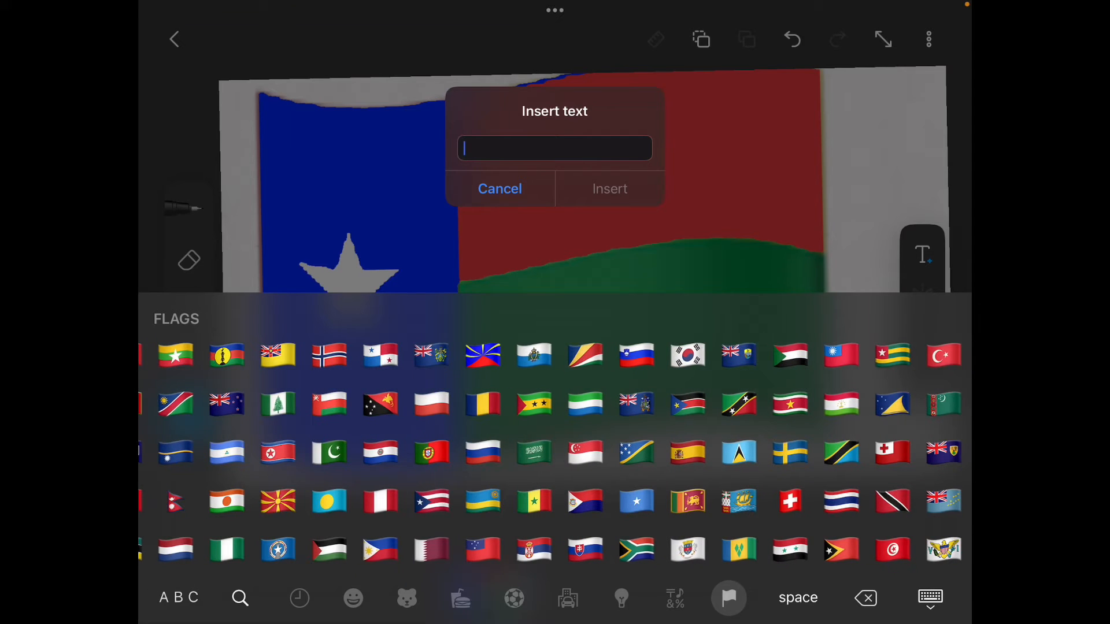
{"action": "scroll", "coordinate": [555, 451], "scroll_direction": "right", "scroll_amount": 1}
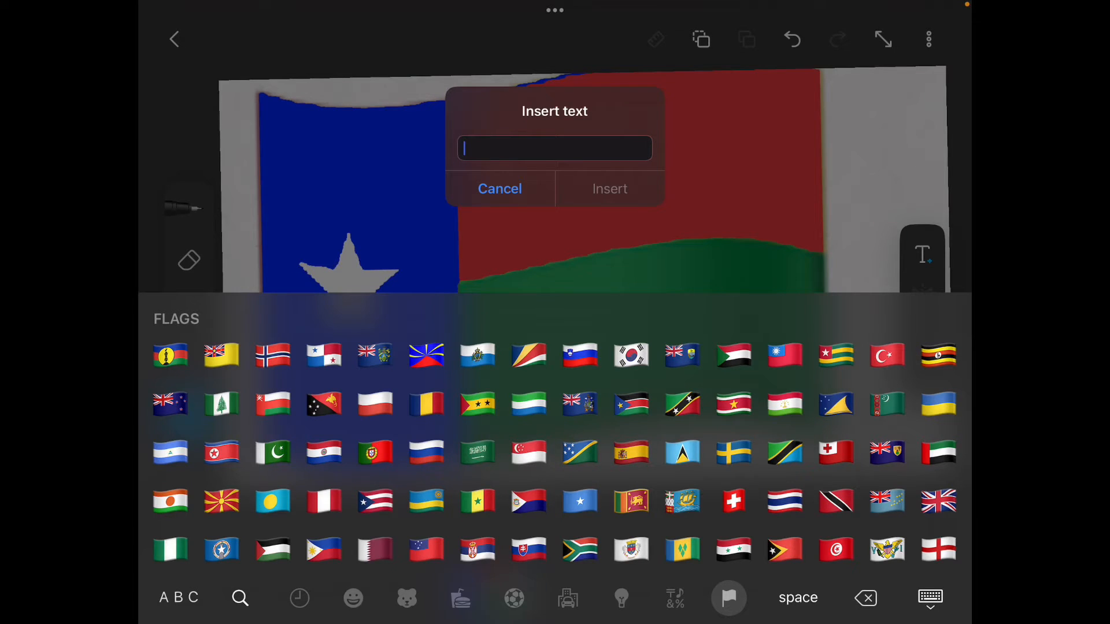
{"action": "scroll", "coordinate": [555, 451], "scroll_direction": "left", "scroll_amount": 6}
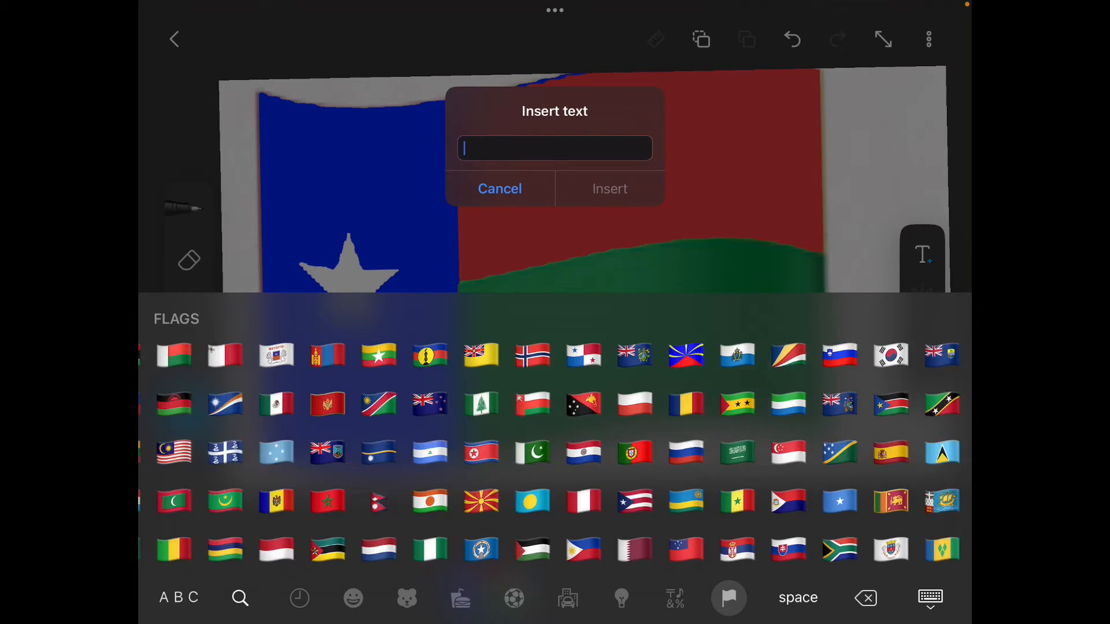
{"action": "scroll", "coordinate": [554, 451], "scroll_direction": "right", "scroll_amount": 6}
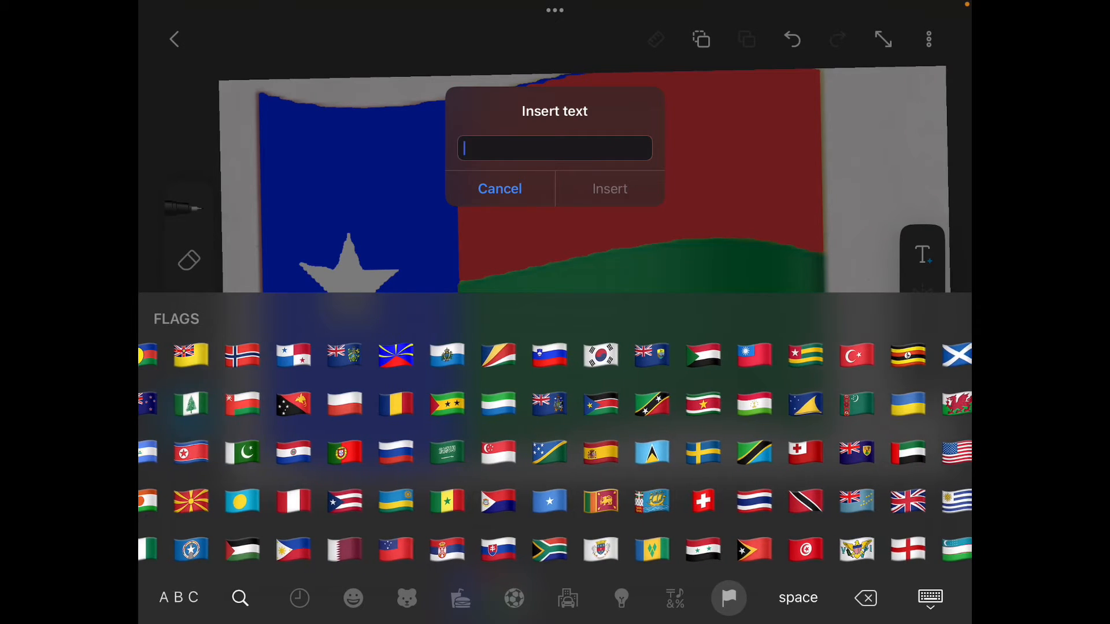
{"action": "scroll", "coordinate": [555, 451], "scroll_direction": "right", "scroll_amount": 2}
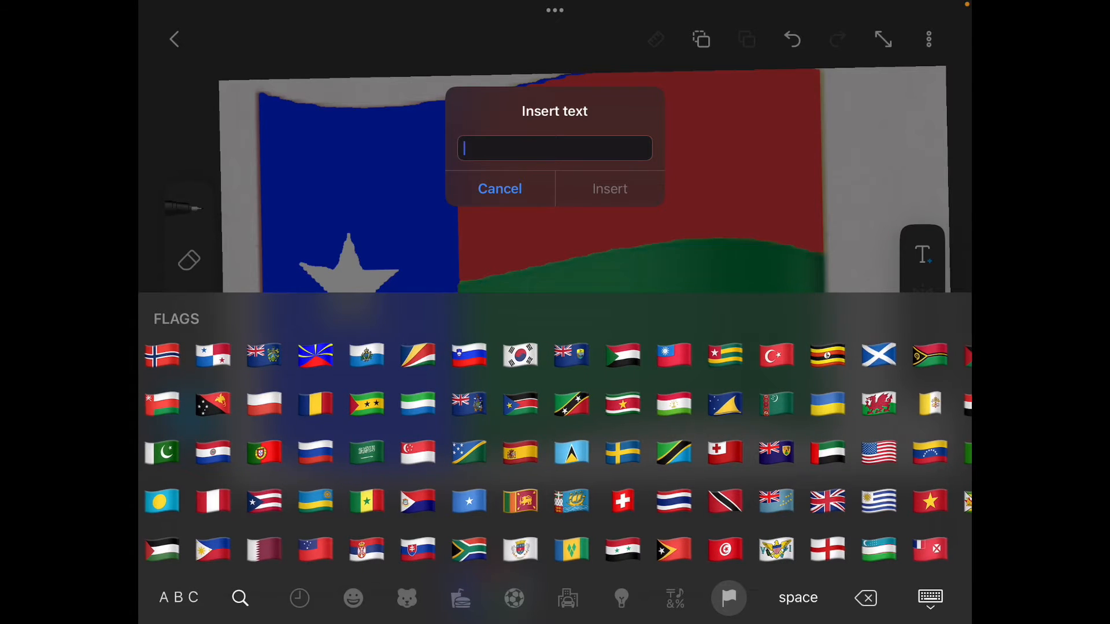
{"action": "scroll", "coordinate": [554, 451], "scroll_direction": "right", "scroll_amount": 1}
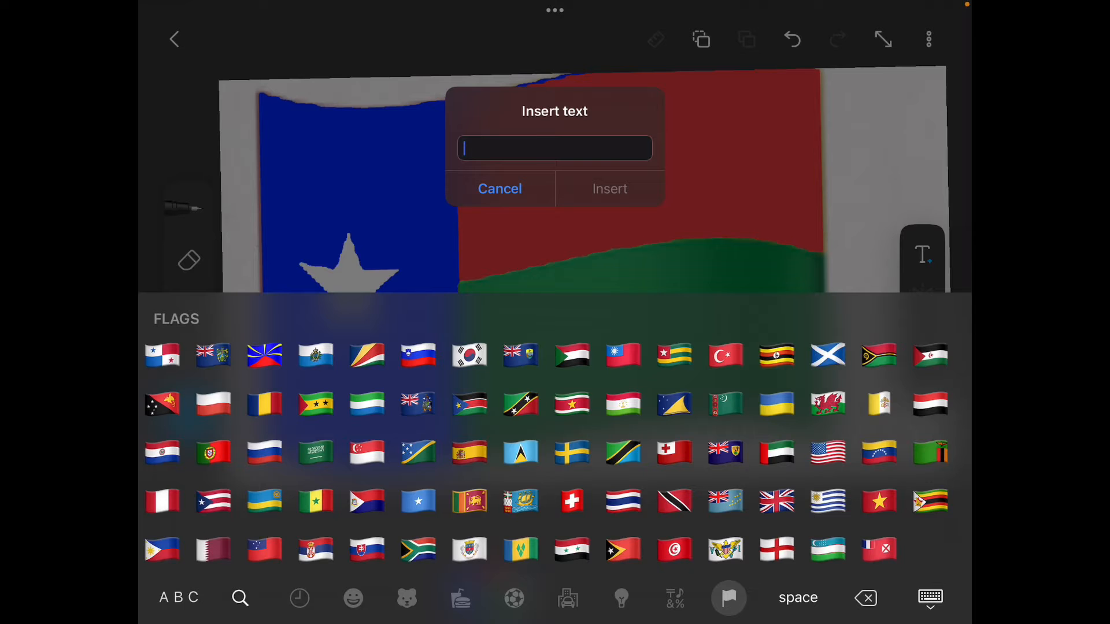
{"action": "scroll", "coordinate": [555, 451], "scroll_direction": "left", "scroll_amount": 2}
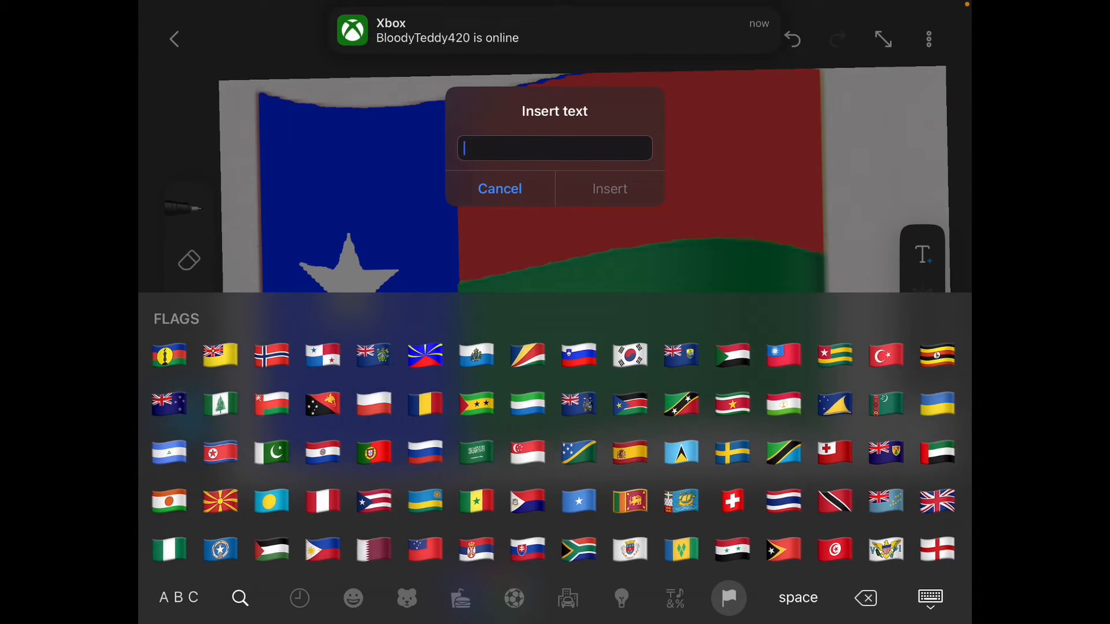
{"action": "scroll", "coordinate": [555, 451], "scroll_direction": "left", "scroll_amount": 3}
{"action": "scroll", "coordinate": [555, 451], "scroll_direction": "right", "scroll_amount": 2}
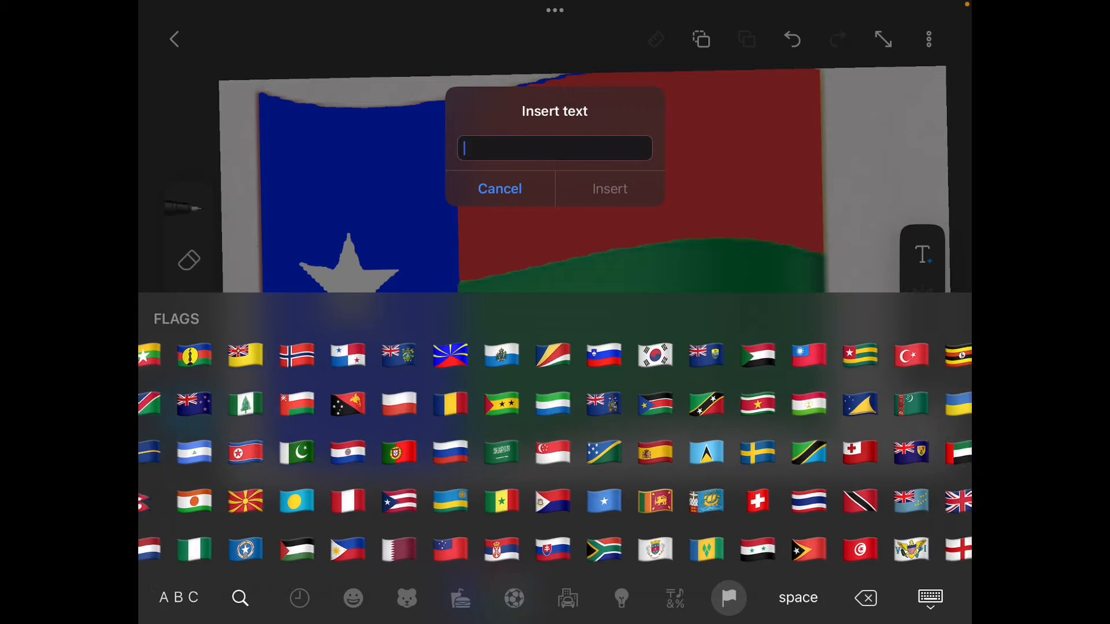
{"action": "scroll", "coordinate": [555, 450], "scroll_direction": "right", "scroll_amount": 1}
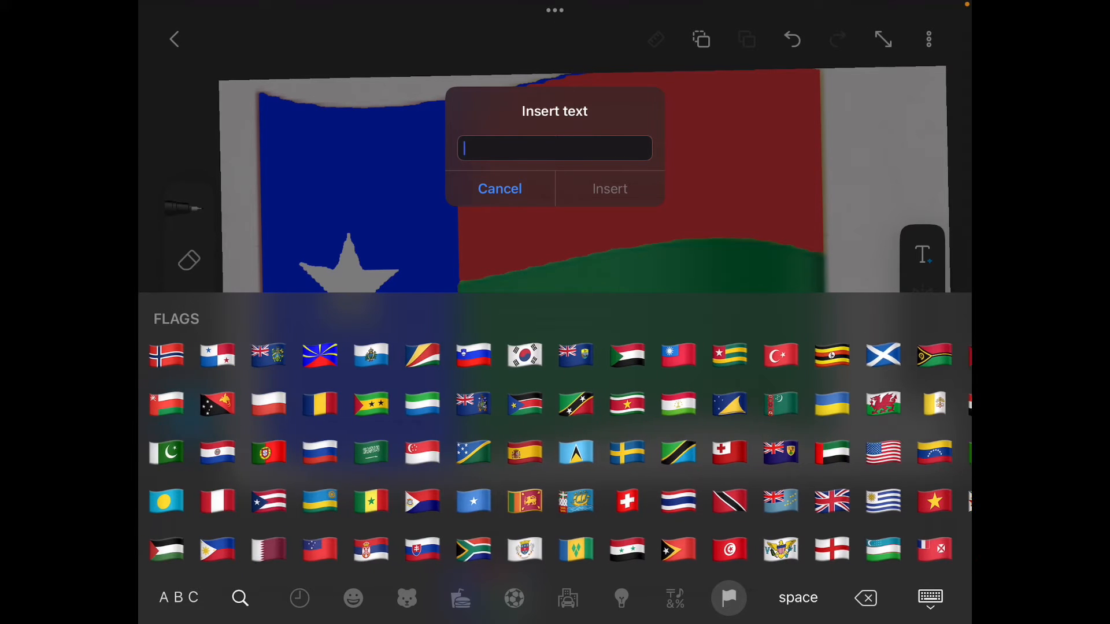
{"action": "scroll", "coordinate": [555, 451], "scroll_direction": "left", "scroll_amount": 1}
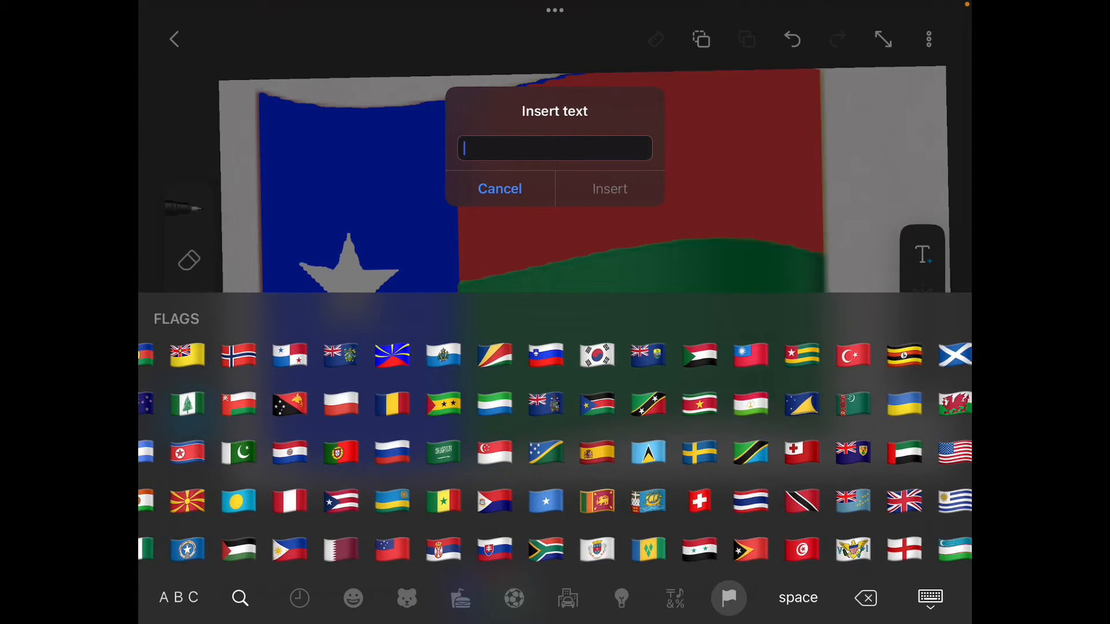
{"action": "scroll", "coordinate": [555, 451], "scroll_direction": "left", "scroll_amount": 2}
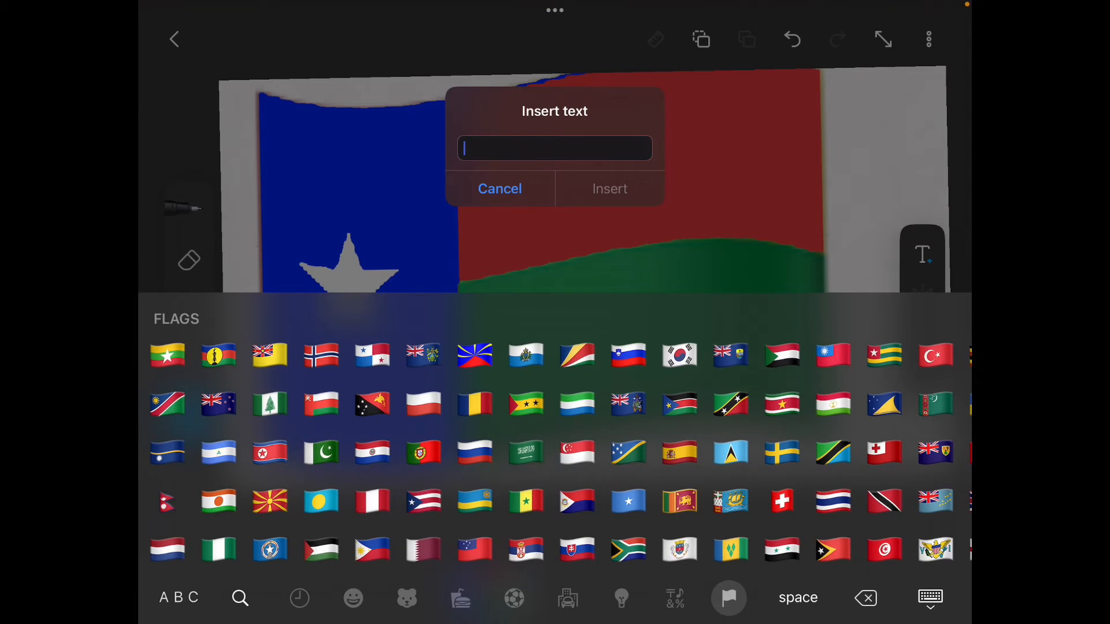
{"action": "scroll", "coordinate": [555, 451], "scroll_direction": "left", "scroll_amount": 1}
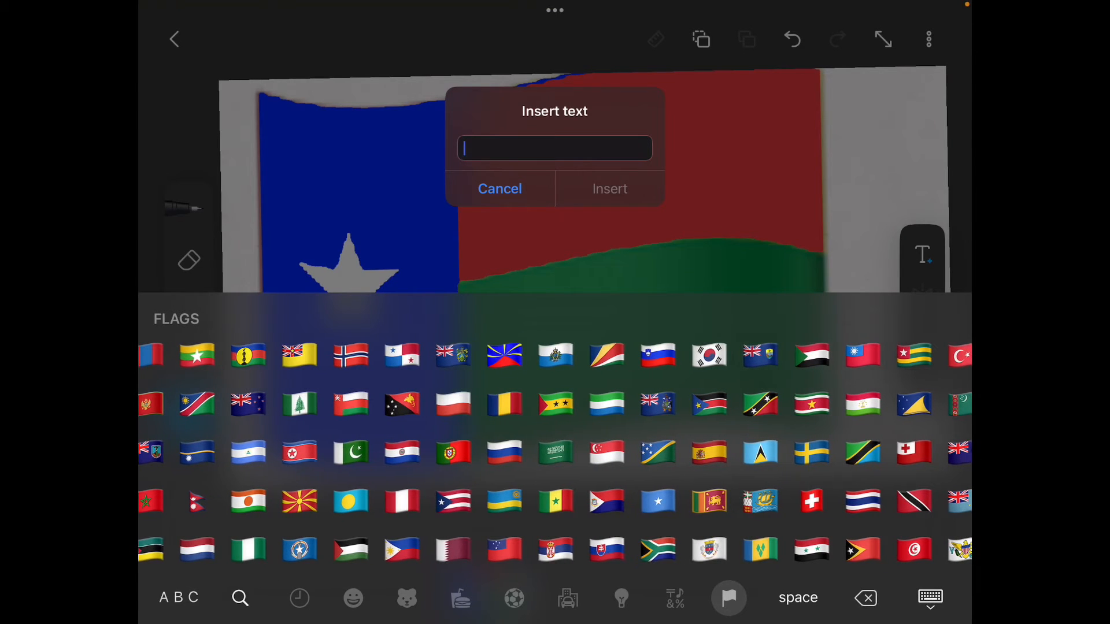
{"action": "scroll", "coordinate": [555, 451], "scroll_direction": "left", "scroll_amount": 5}
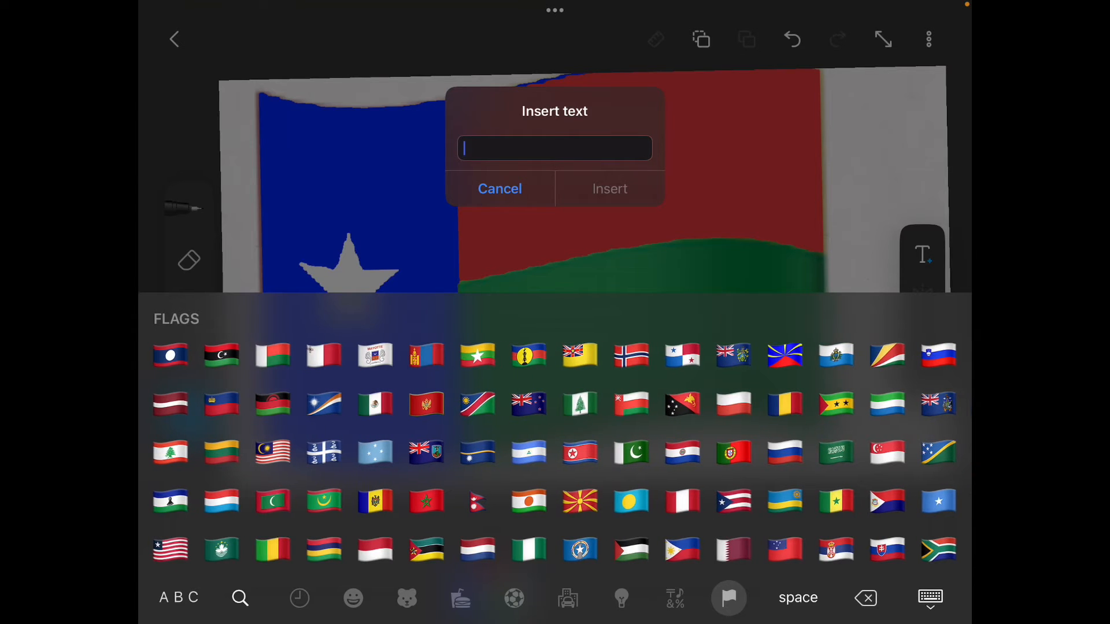
{"action": "scroll", "coordinate": [555, 451], "scroll_direction": "left", "scroll_amount": 2}
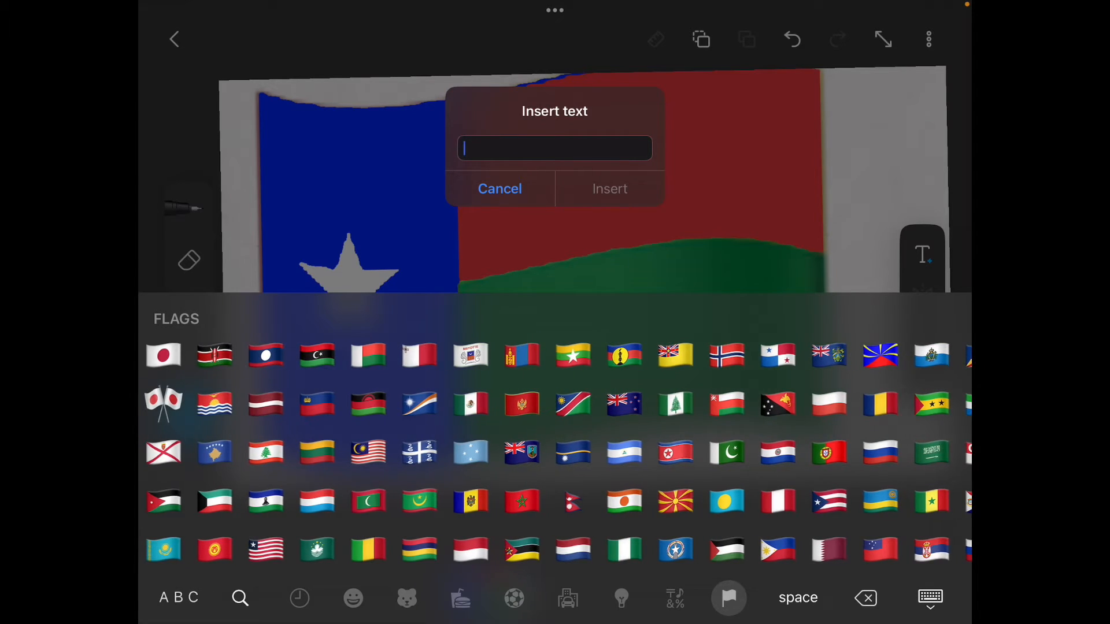
{"action": "scroll", "coordinate": [555, 451], "scroll_direction": "left", "scroll_amount": 2}
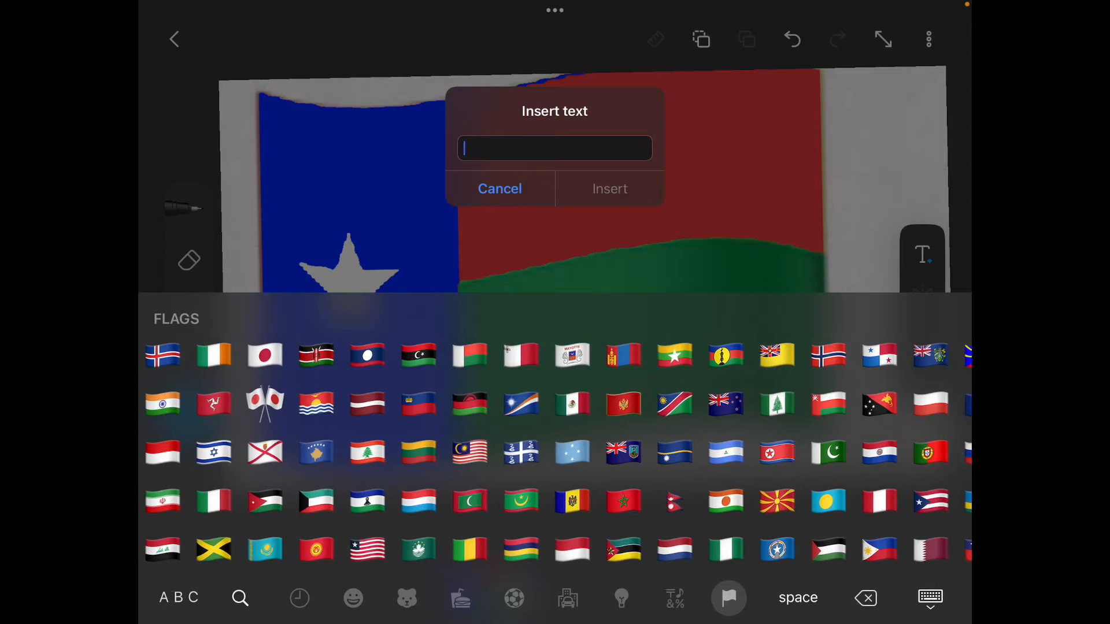
{"action": "scroll", "coordinate": [555, 451], "scroll_direction": "left", "scroll_amount": 1}
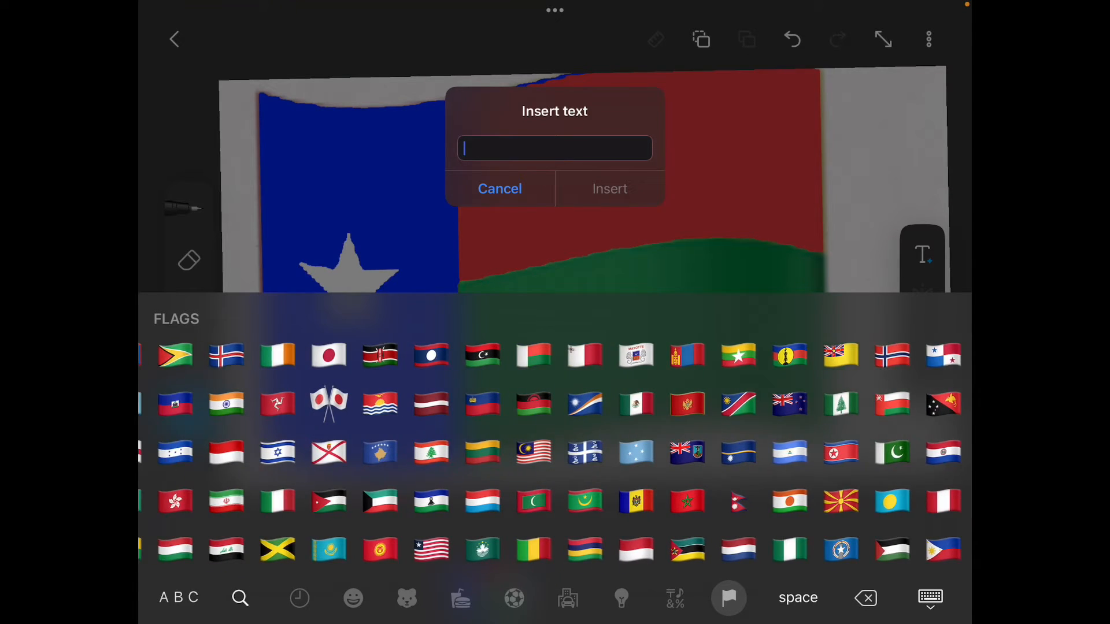
{"action": "scroll", "coordinate": [555, 451], "scroll_direction": "left", "scroll_amount": 4}
{"action": "scroll", "coordinate": [555, 452], "scroll_direction": "left", "scroll_amount": 1}
{"action": "scroll", "coordinate": [555, 451], "scroll_direction": "left", "scroll_amount": 2}
{"action": "scroll", "coordinate": [555, 451], "scroll_direction": "left", "scroll_amount": 3}
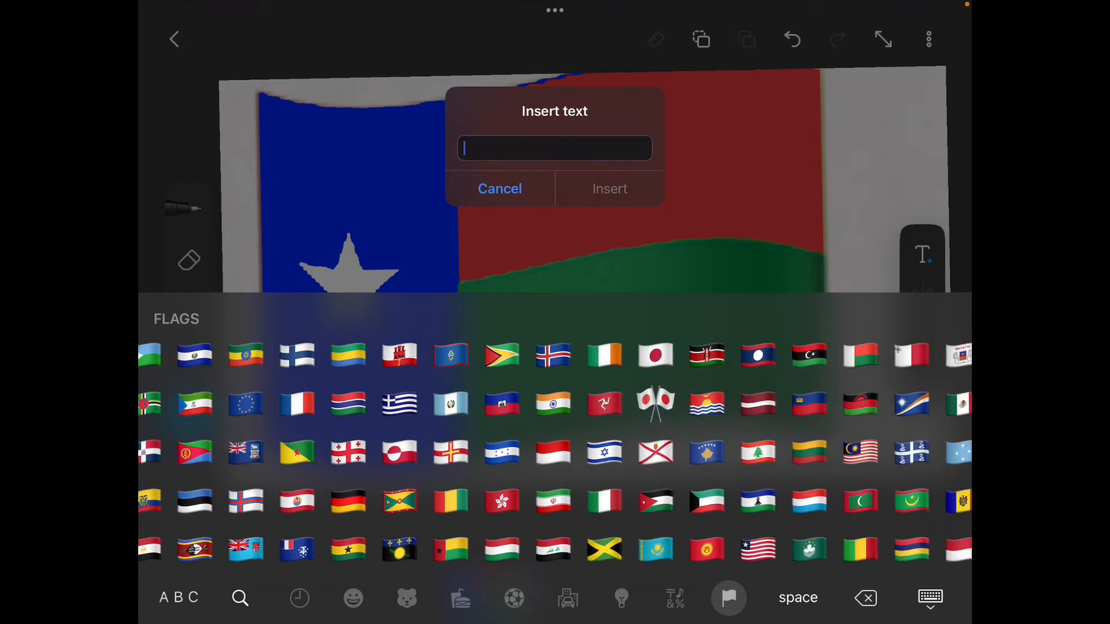
{"action": "scroll", "coordinate": [555, 451], "scroll_direction": "right", "scroll_amount": 10}
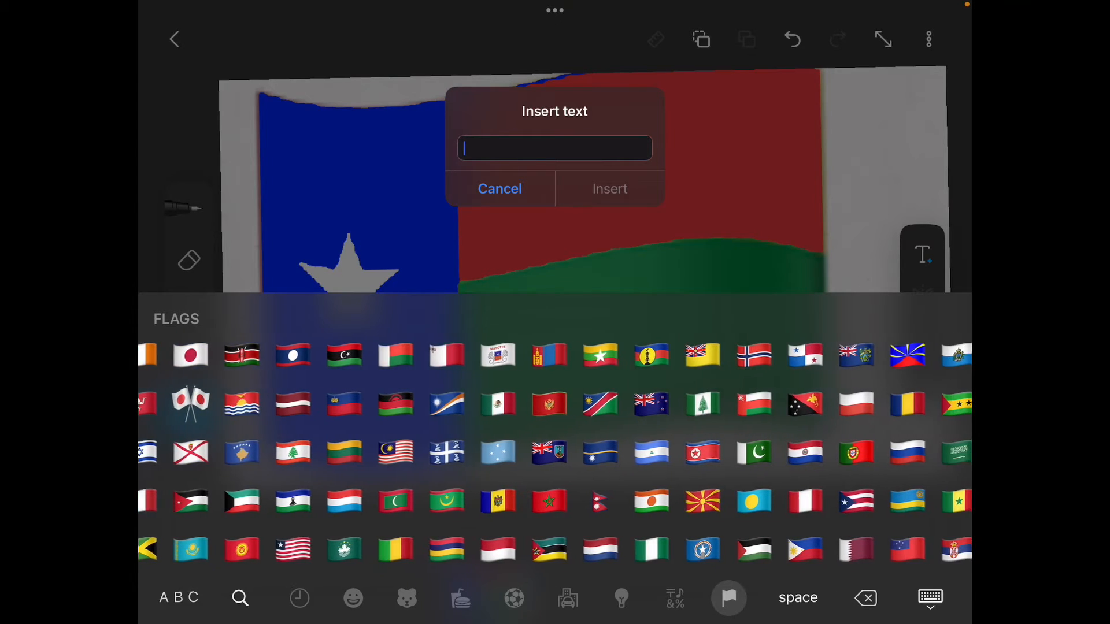
{"action": "scroll", "coordinate": [555, 451], "scroll_direction": "right", "scroll_amount": 5}
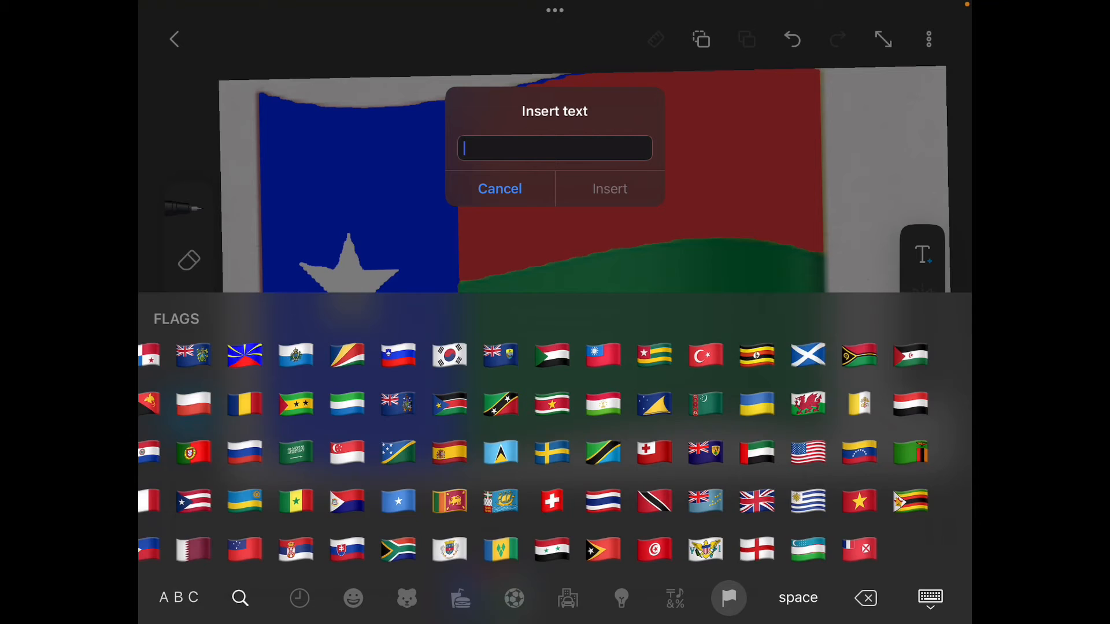
{"action": "scroll", "coordinate": [555, 451], "scroll_direction": "left", "scroll_amount": 3}
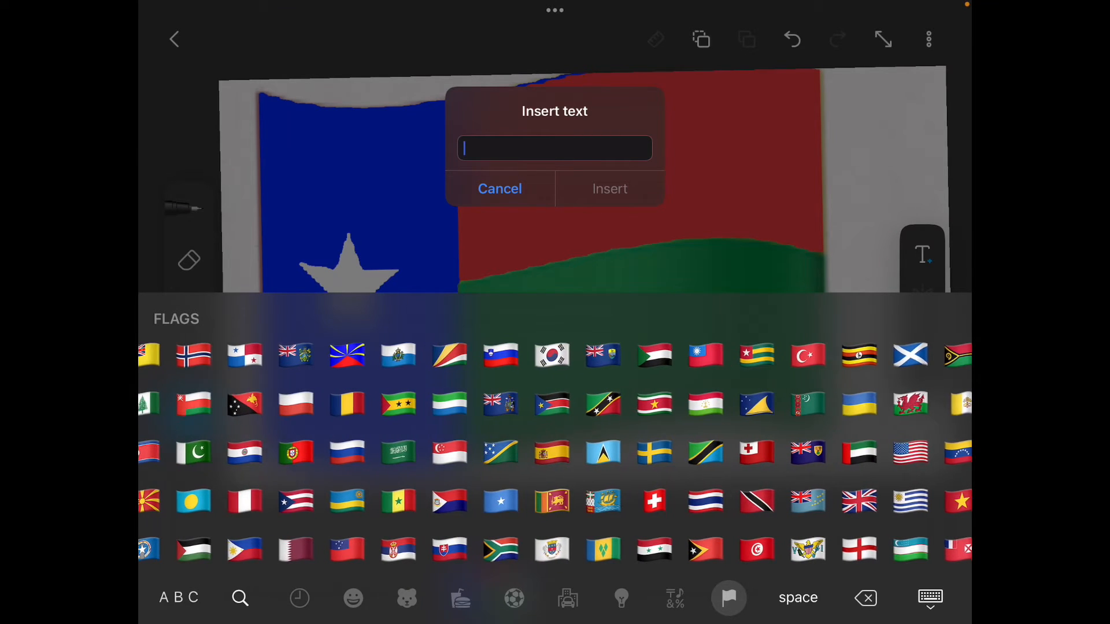
{"action": "scroll", "coordinate": [555, 451], "scroll_direction": "left", "scroll_amount": 3}
{"action": "scroll", "coordinate": [554, 452], "scroll_direction": "left", "scroll_amount": 5}
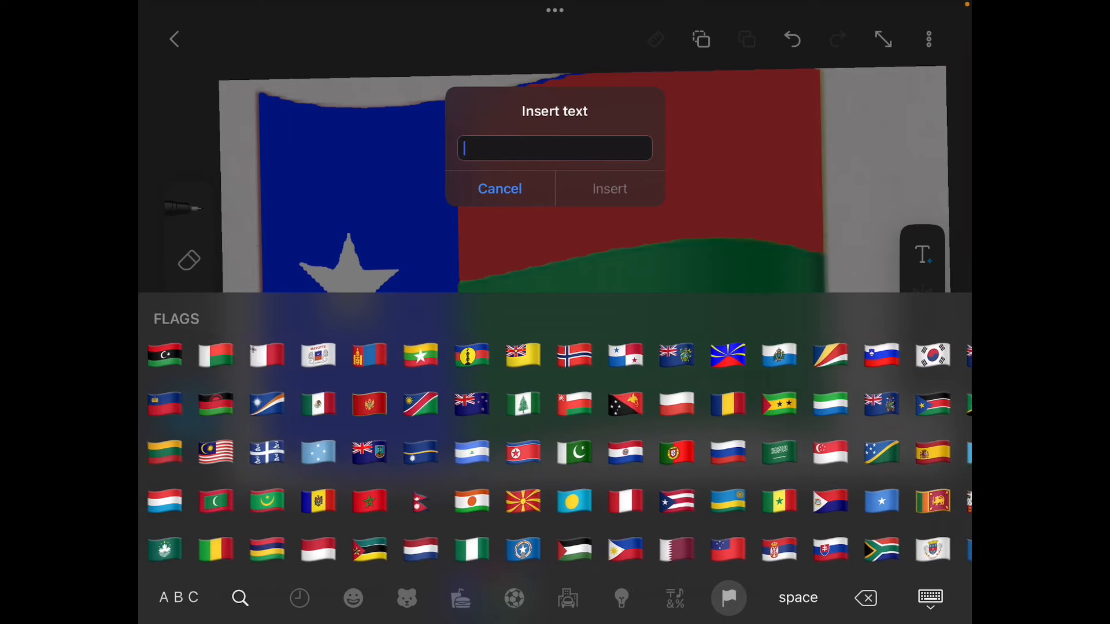
{"action": "scroll", "coordinate": [555, 450], "scroll_direction": "left", "scroll_amount": 4}
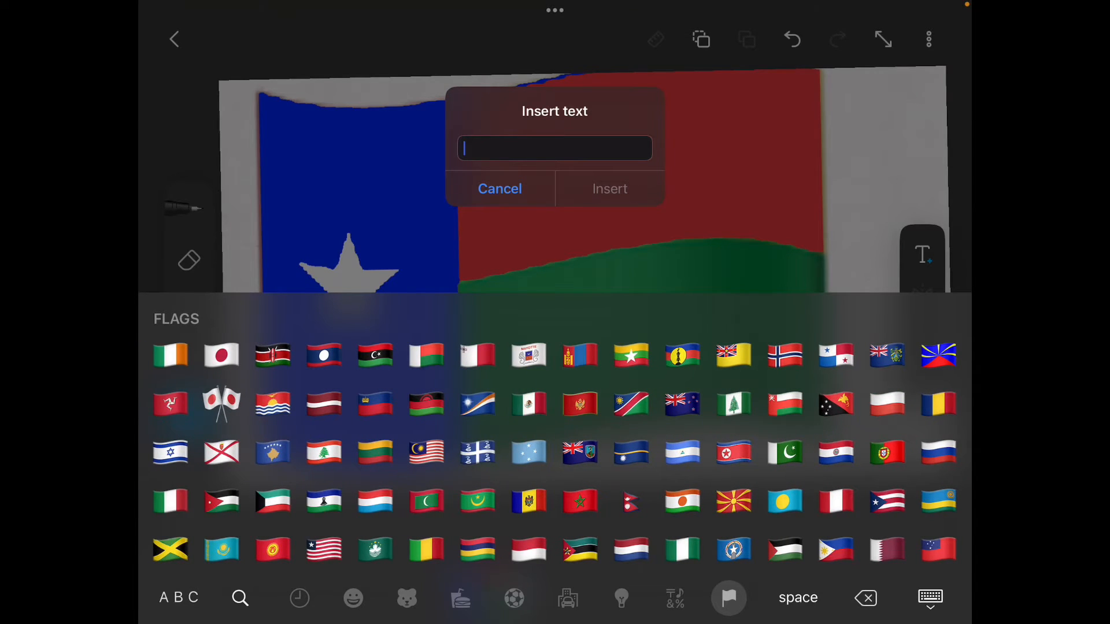
{"action": "scroll", "coordinate": [555, 451], "scroll_direction": "left", "scroll_amount": 4}
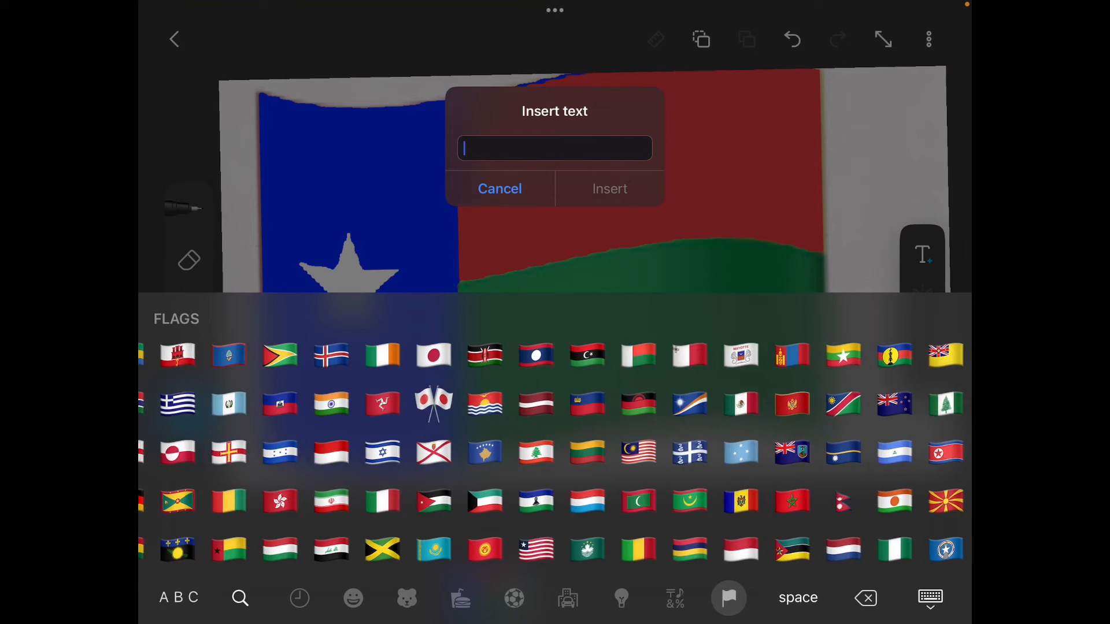
{"action": "scroll", "coordinate": [556, 450], "scroll_direction": "left", "scroll_amount": 3}
{"action": "scroll", "coordinate": [555, 451], "scroll_direction": "left", "scroll_amount": 3}
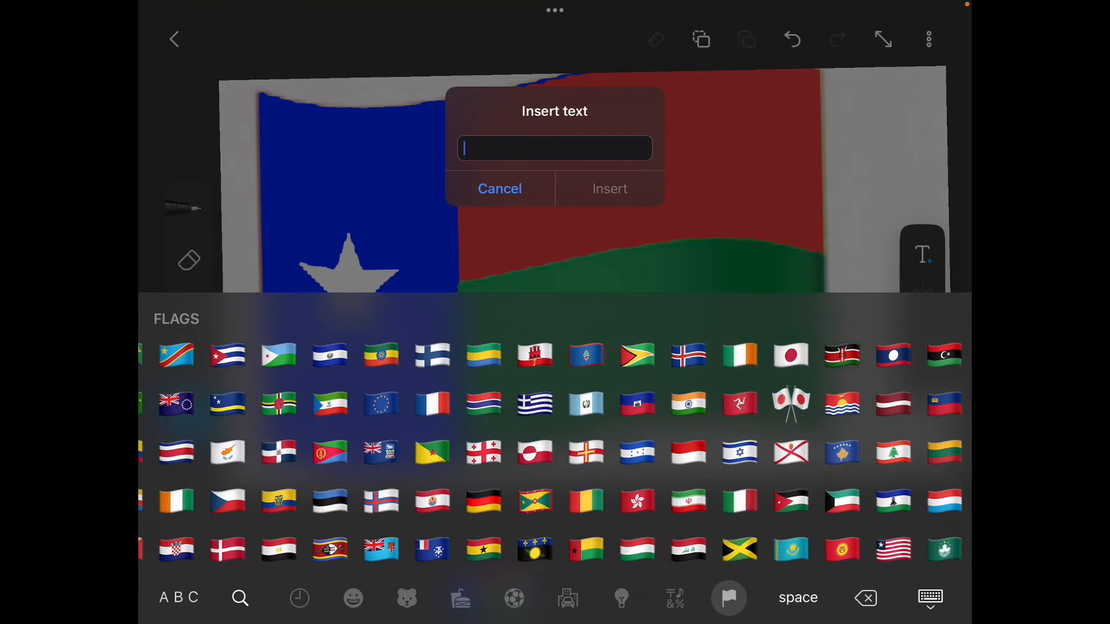
{"action": "scroll", "coordinate": [555, 451], "scroll_direction": "left", "scroll_amount": 1}
{"action": "scroll", "coordinate": [554, 452], "scroll_direction": "left", "scroll_amount": 2}
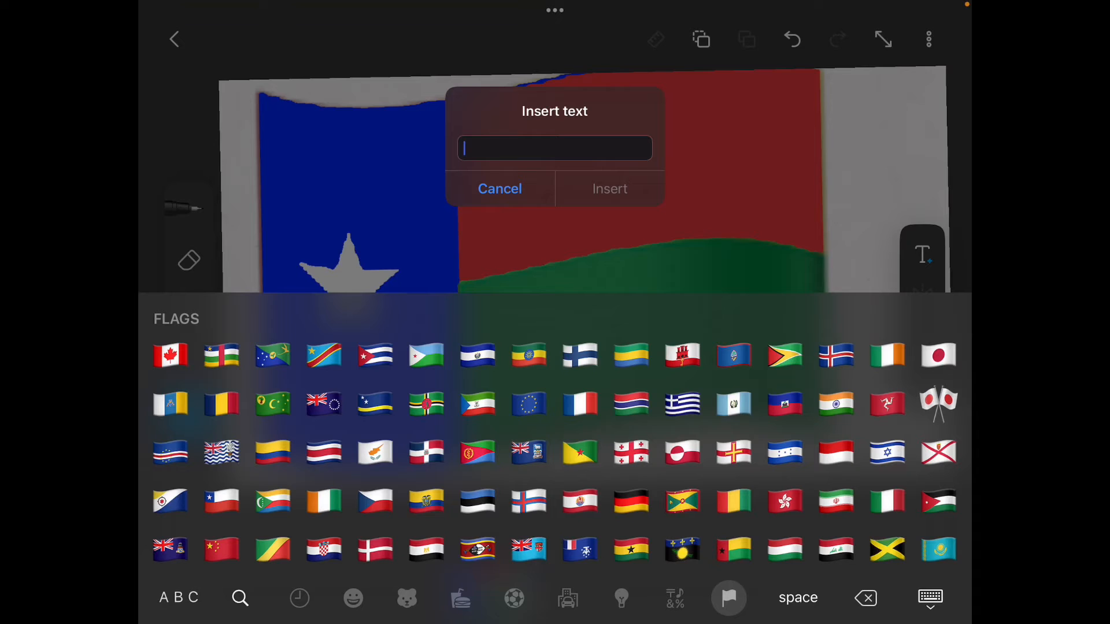
{"action": "scroll", "coordinate": [555, 451], "scroll_direction": "left", "scroll_amount": 2}
{"action": "scroll", "coordinate": [555, 451], "scroll_direction": "left", "scroll_amount": 4}
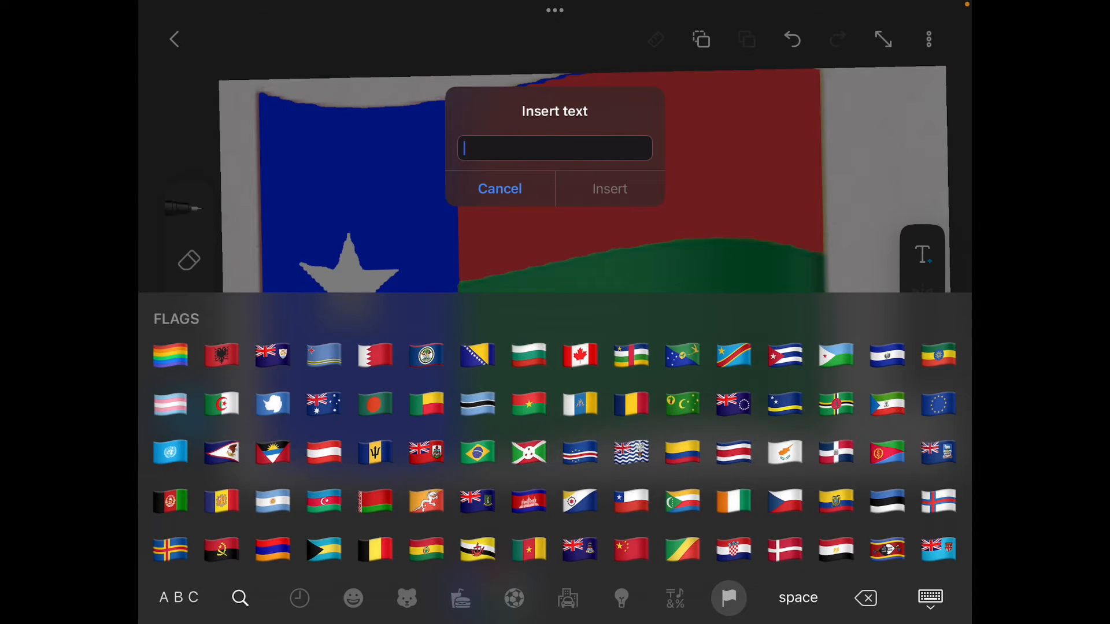
{"action": "scroll", "coordinate": [555, 451], "scroll_direction": "right", "scroll_amount": 1}
{"action": "scroll", "coordinate": [555, 451], "scroll_direction": "right", "scroll_amount": 1}
{"action": "scroll", "coordinate": [555, 451], "scroll_direction": "right", "scroll_amount": 1}
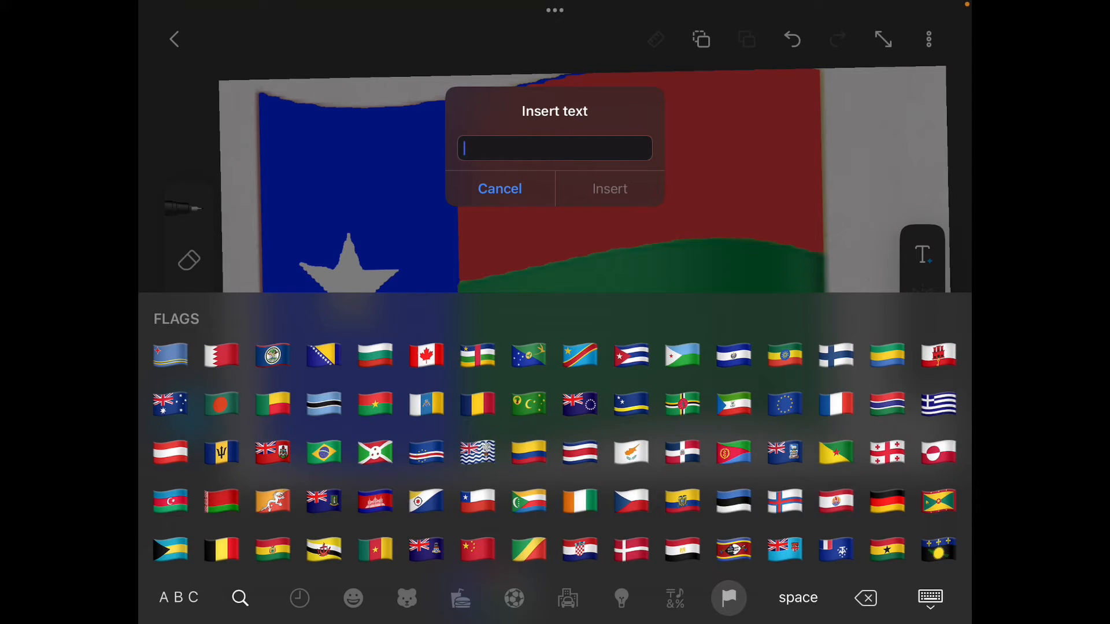
{"action": "scroll", "coordinate": [555, 450], "scroll_direction": "right", "scroll_amount": 2}
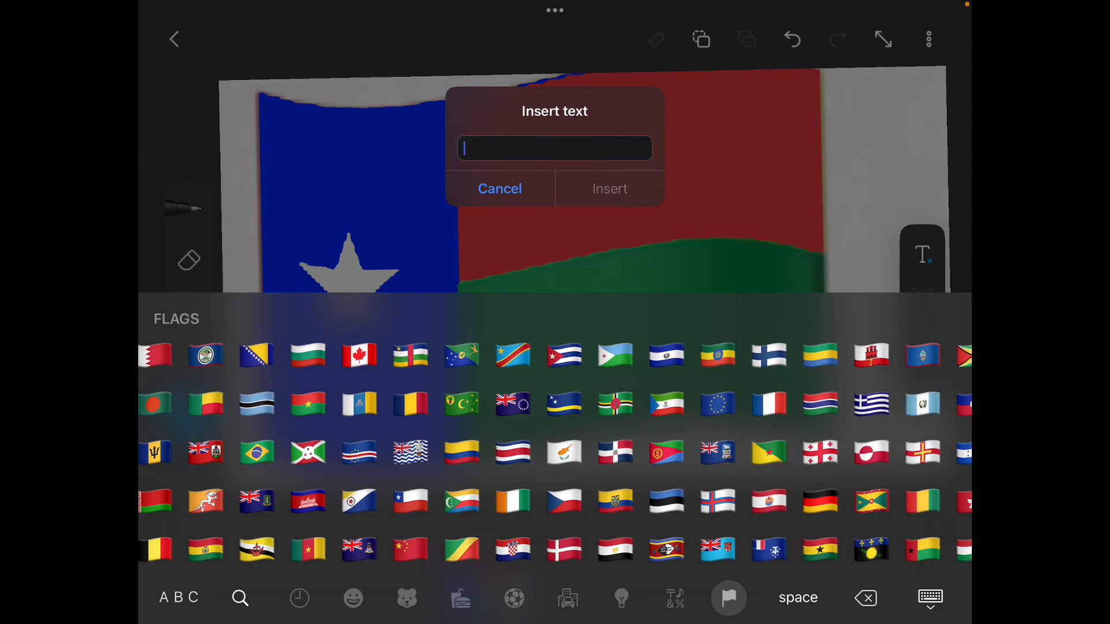
{"action": "scroll", "coordinate": [555, 450], "scroll_direction": "right", "scroll_amount": 2}
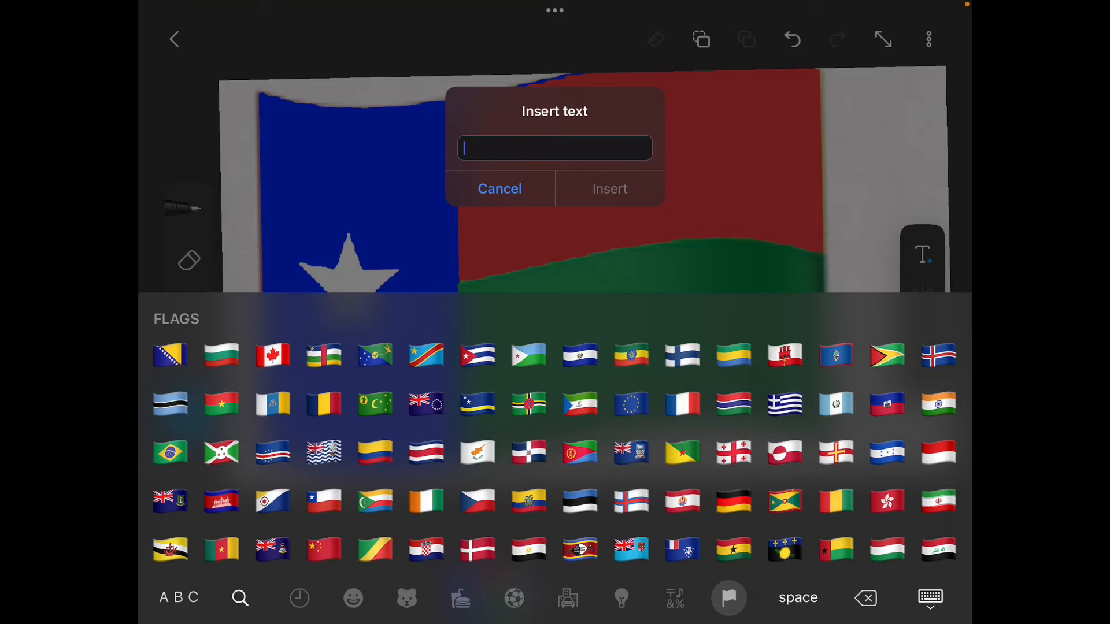
{"action": "scroll", "coordinate": [555, 451], "scroll_direction": "right", "scroll_amount": 4}
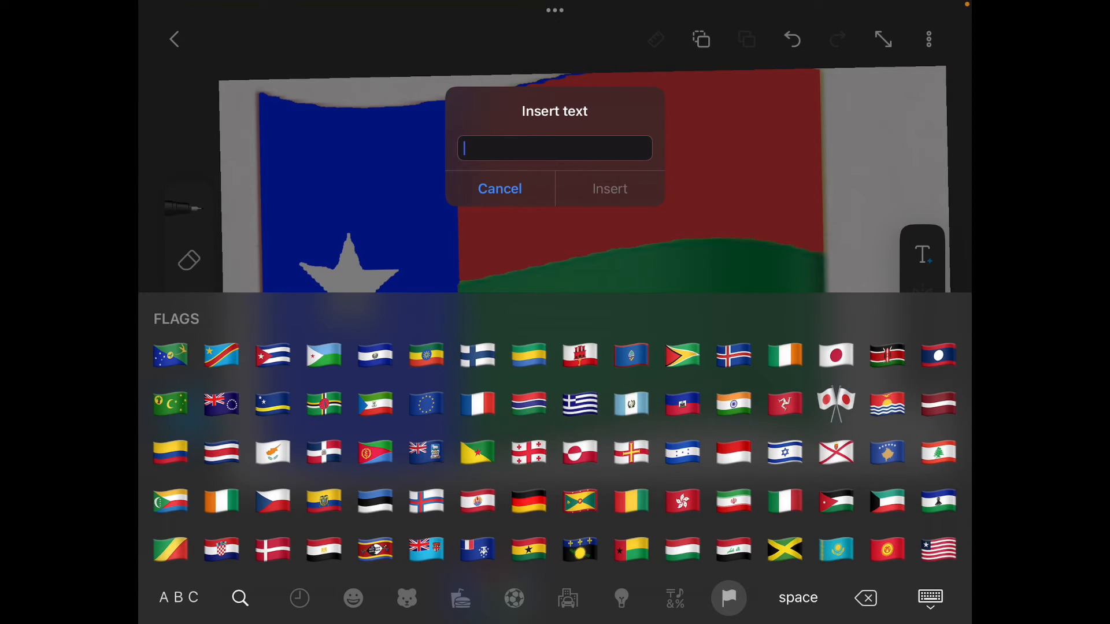
{"action": "scroll", "coordinate": [556, 451], "scroll_direction": "right", "scroll_amount": 4}
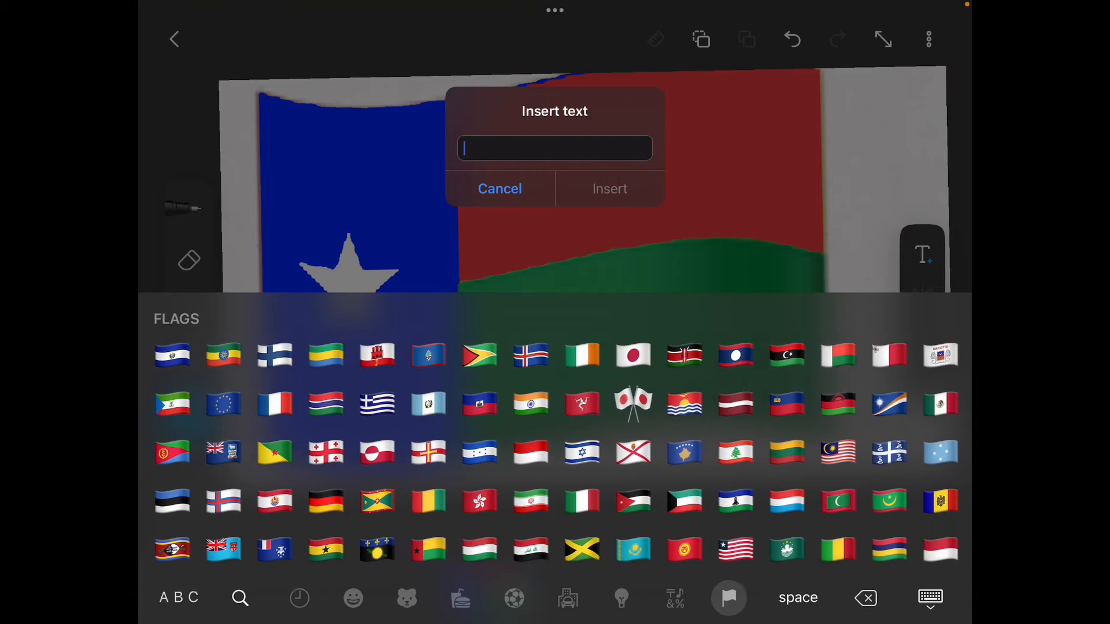
Insert the Madagascar flag emoji, shrink it and move it to the lower right.
{"action": "left_click", "coordinate": [835, 355]}
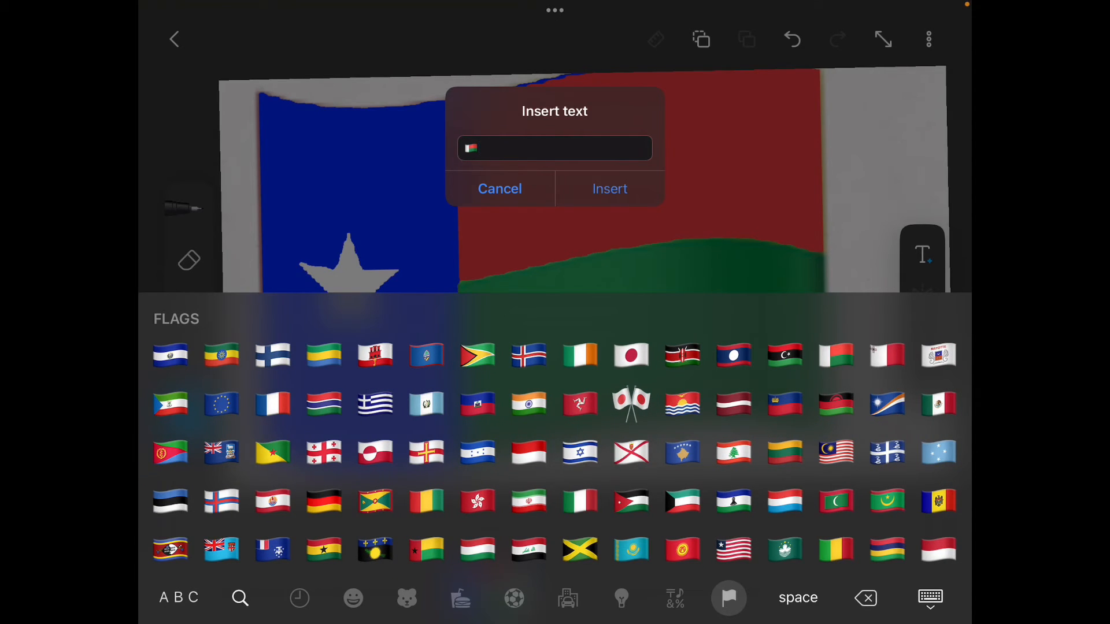
{"action": "left_click", "coordinate": [610, 188]}
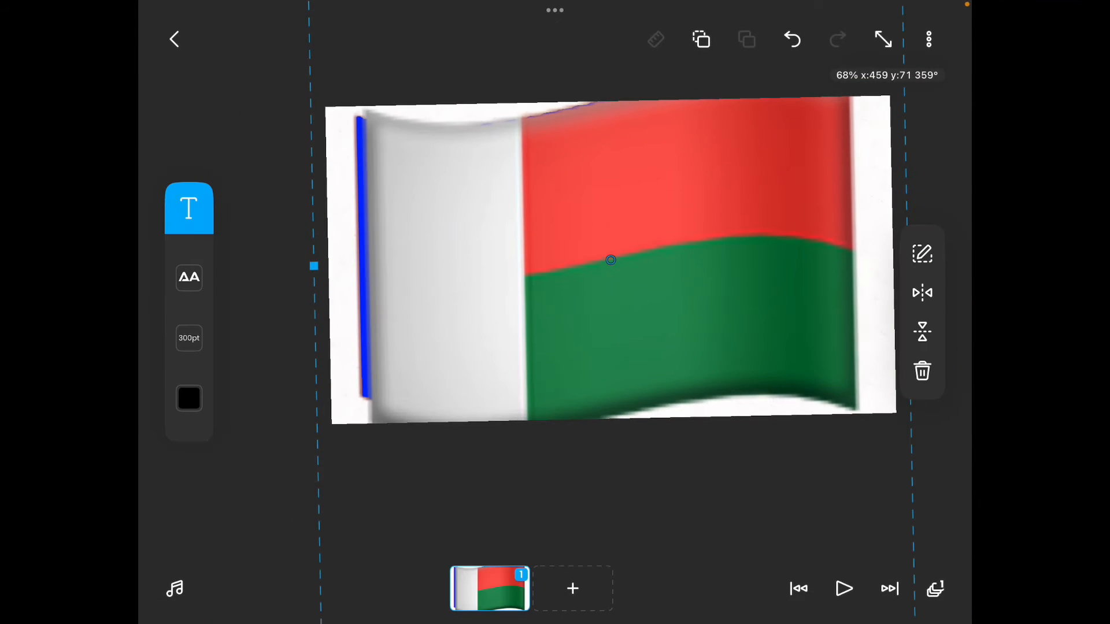
{"action": "left_click_drag", "start_coordinate": [867, 408], "coordinate": [735, 331]}
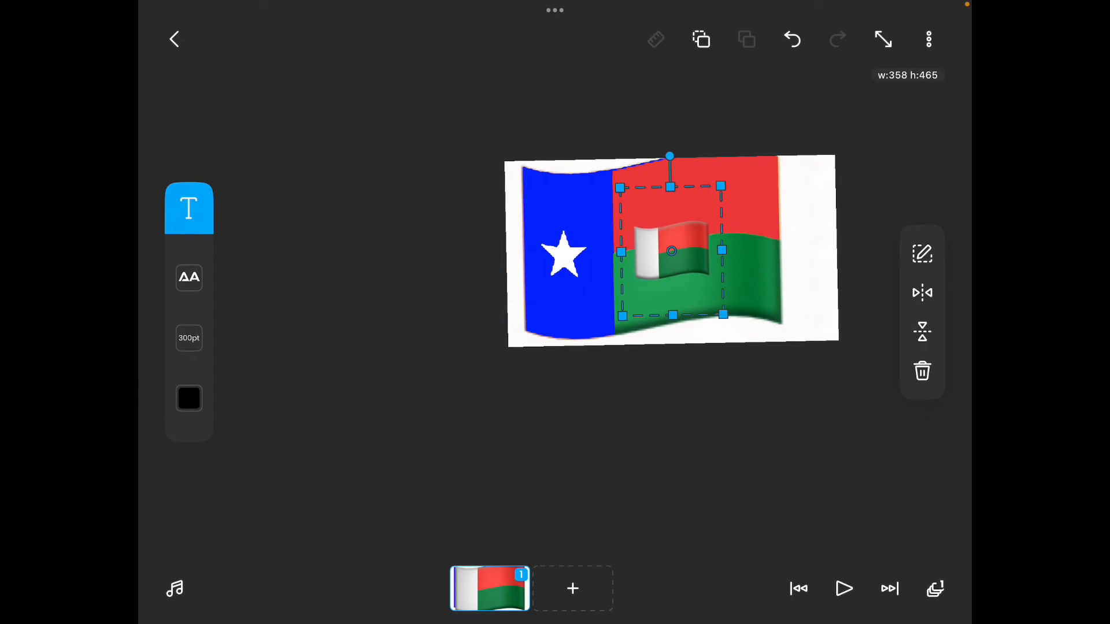
{"action": "scroll", "coordinate": [673, 252], "scroll_direction": "up", "scroll_amount": 1}
{"action": "scroll", "coordinate": [659, 261], "scroll_direction": "up", "scroll_amount": 2}
{"action": "scroll", "coordinate": [619, 288], "scroll_direction": "up", "scroll_amount": 2}
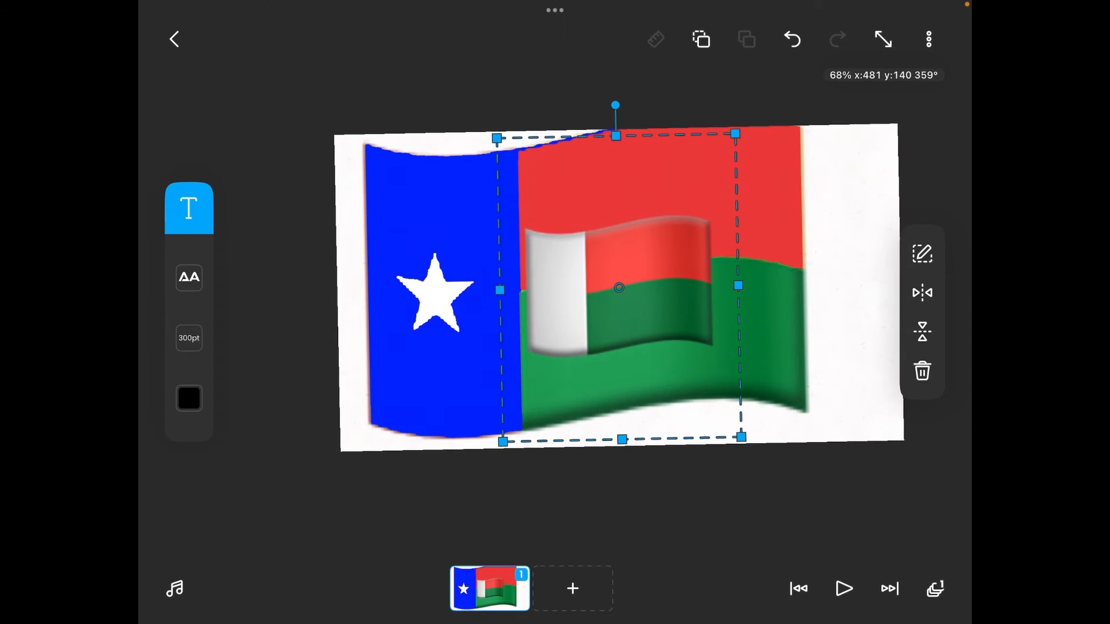
{"action": "mouse_move", "coordinate": [619, 288]}
{"action": "left_mouse_down"}
{"action": "mouse_move", "coordinate": [664, 208]}
{"action": "mouse_move", "coordinate": [664, 225]}
{"action": "mouse_move", "coordinate": [759, 326]}
{"action": "mouse_move", "coordinate": [785, 338]}
{"action": "left_mouse_up"}
Deselect the emoji and dismiss the empty text dialogs.
{"action": "left_click", "coordinate": [922, 253]}
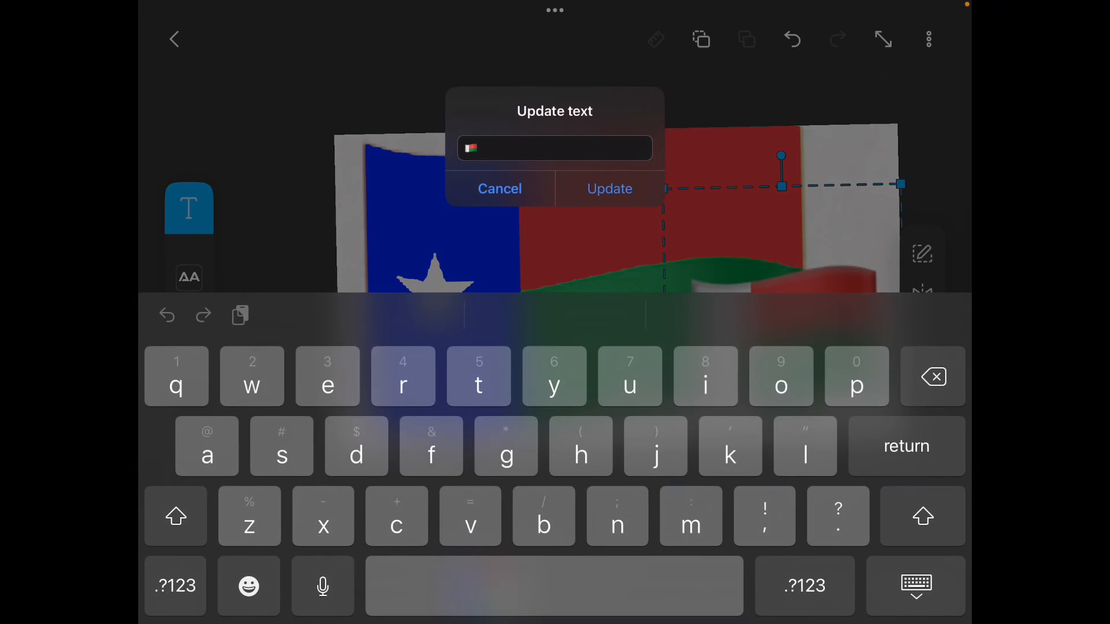
{"action": "left_click", "coordinate": [498, 186]}
{"action": "left_click", "coordinate": [921, 253]}
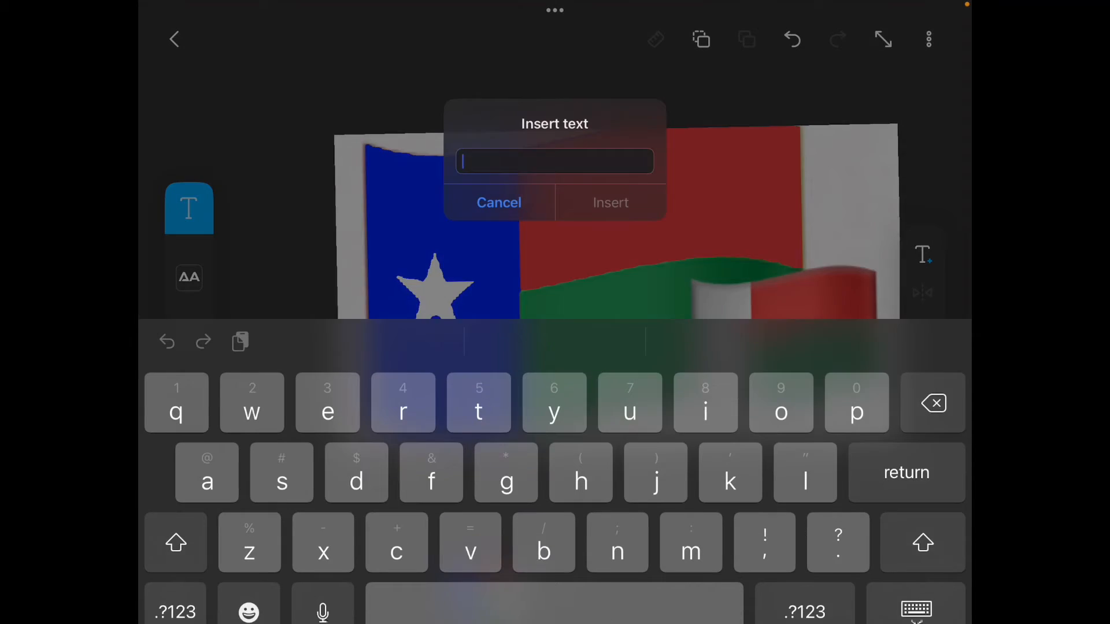
{"action": "left_click", "coordinate": [499, 188]}
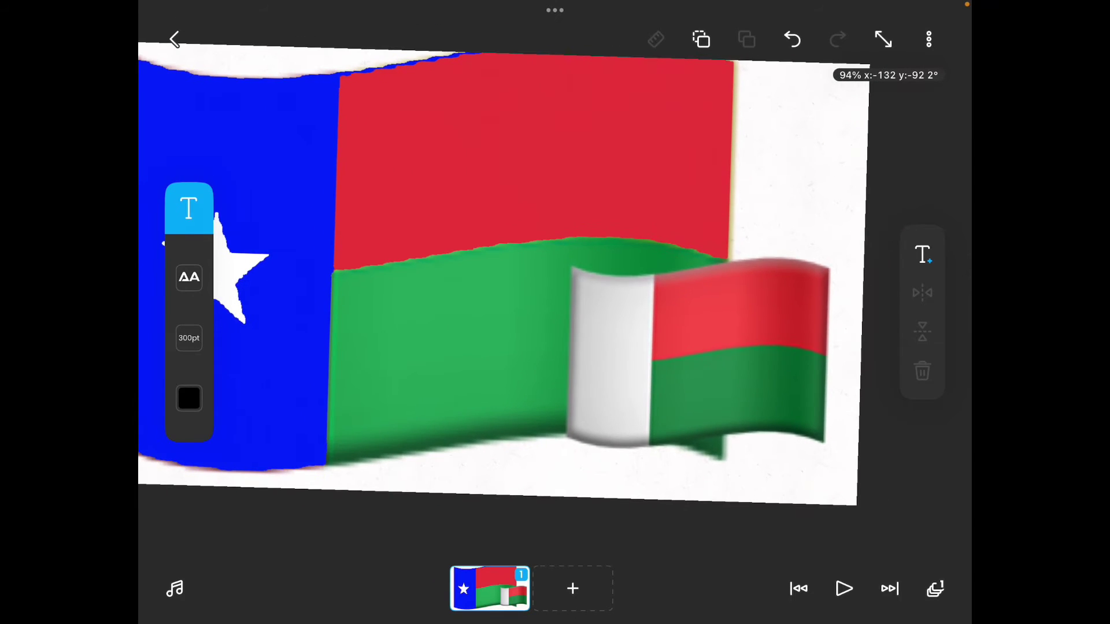
Undo the emoji's moves so it sits behind the starred band, and reposition the view.
{"action": "left_click", "coordinate": [792, 39]}
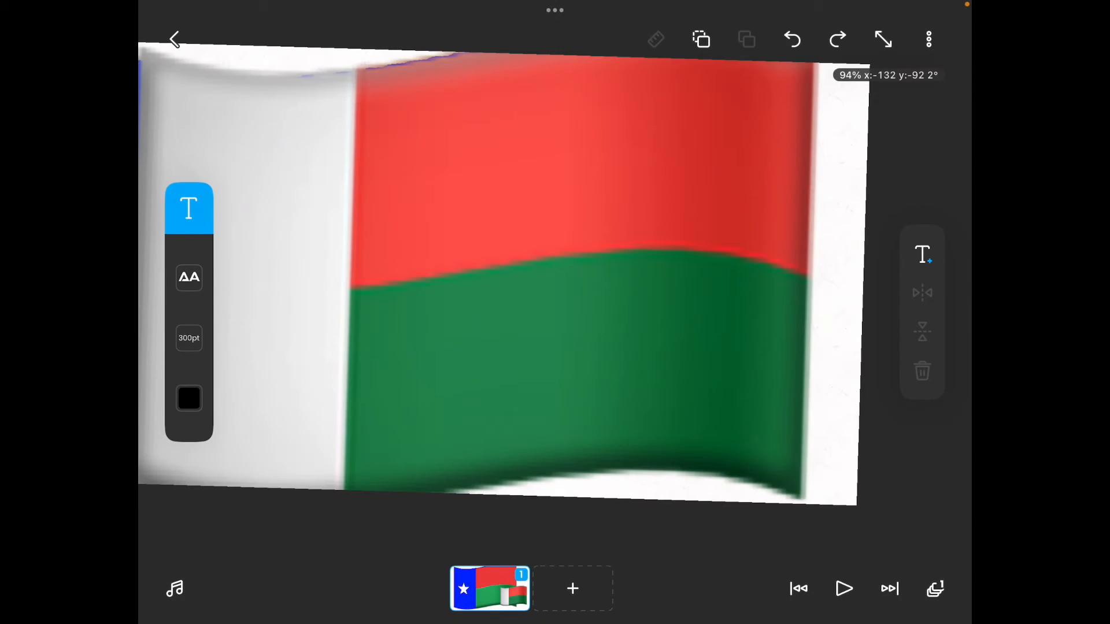
{"action": "left_click", "coordinate": [791, 40]}
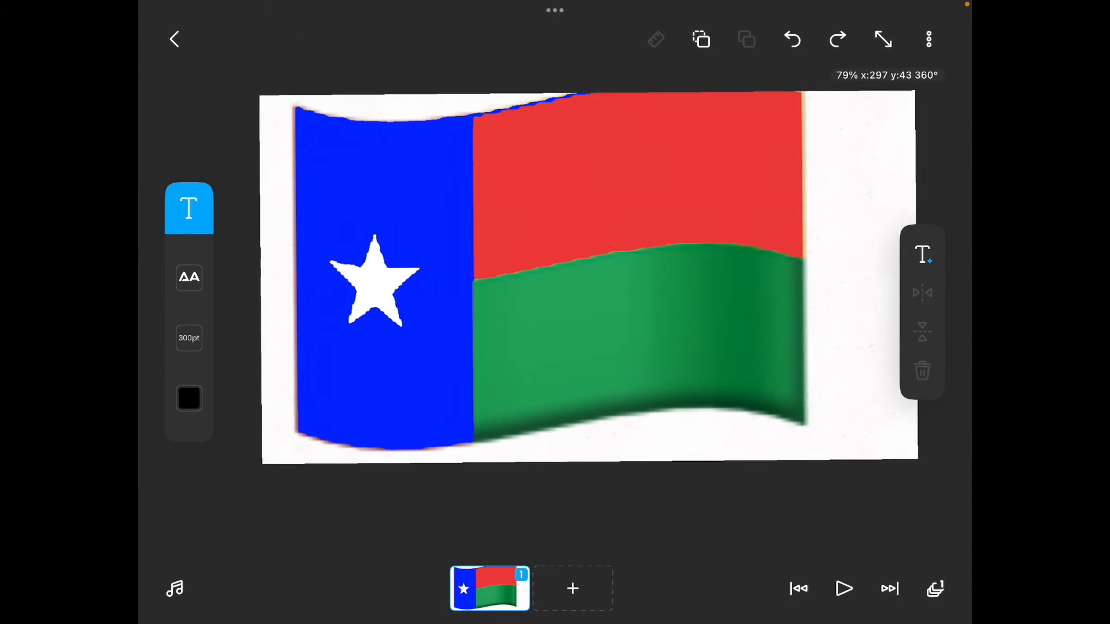
{"action": "left_click_drag", "start_coordinate": [588, 278], "coordinate": [603, 291]}
Bucket-fill the green bottom stripe with pale pink.
{"action": "left_click", "coordinate": [190, 208]}
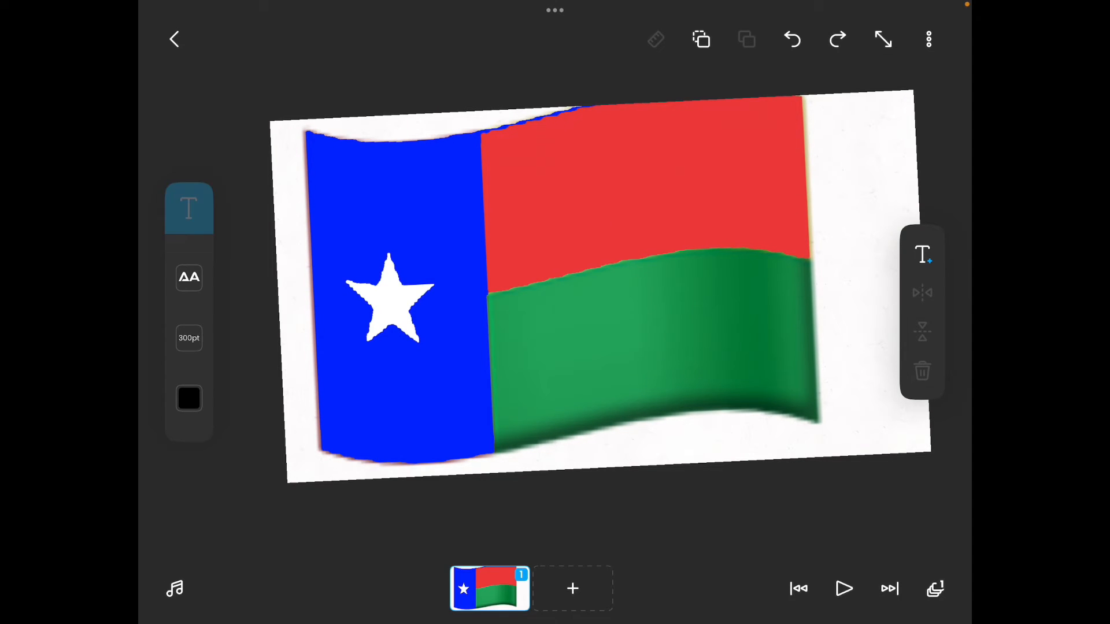
{"action": "left_click", "coordinate": [189, 364]}
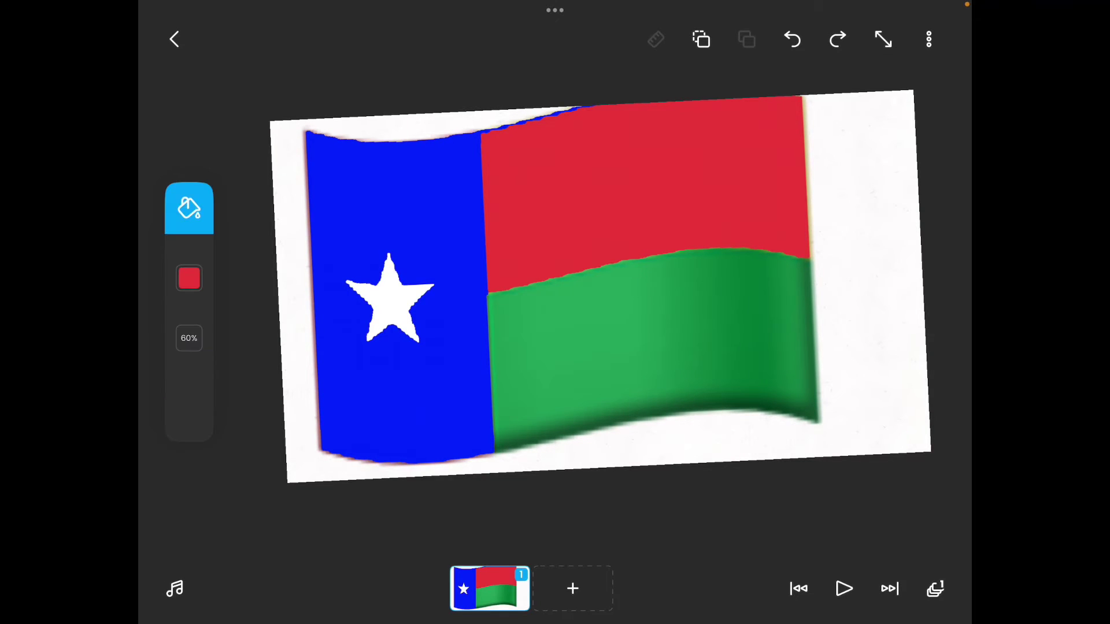
{"action": "left_click", "coordinate": [189, 277]}
{"action": "left_click", "coordinate": [324, 265]}
{"action": "left_click_drag", "start_coordinate": [324, 265], "coordinate": [321, 225]}
{"action": "left_click", "coordinate": [643, 372]}
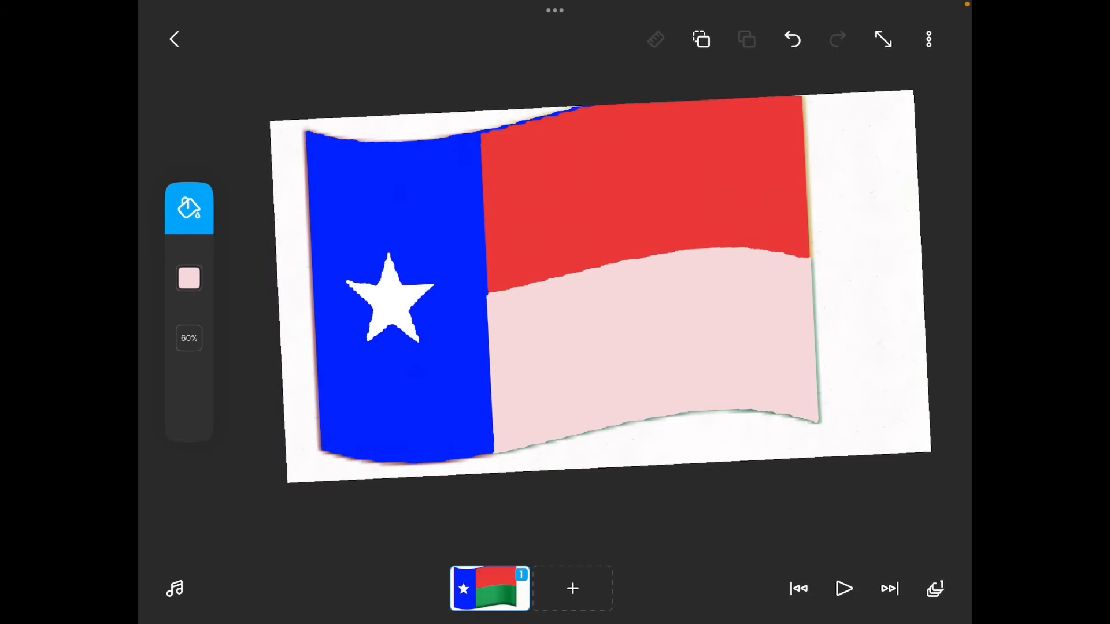
{"action": "mouse_move", "coordinate": [659, 286]}
{"action": "left_mouse_down"}
{"action": "mouse_move", "coordinate": [681, 278]}
{"action": "mouse_move", "coordinate": [646, 272]}
{"action": "mouse_move", "coordinate": [648, 286]}
{"action": "mouse_move", "coordinate": [646, 261]}
{"action": "left_mouse_up"}
Refill the pink bottom stripe with pure white.
{"action": "left_click", "coordinate": [189, 277]}
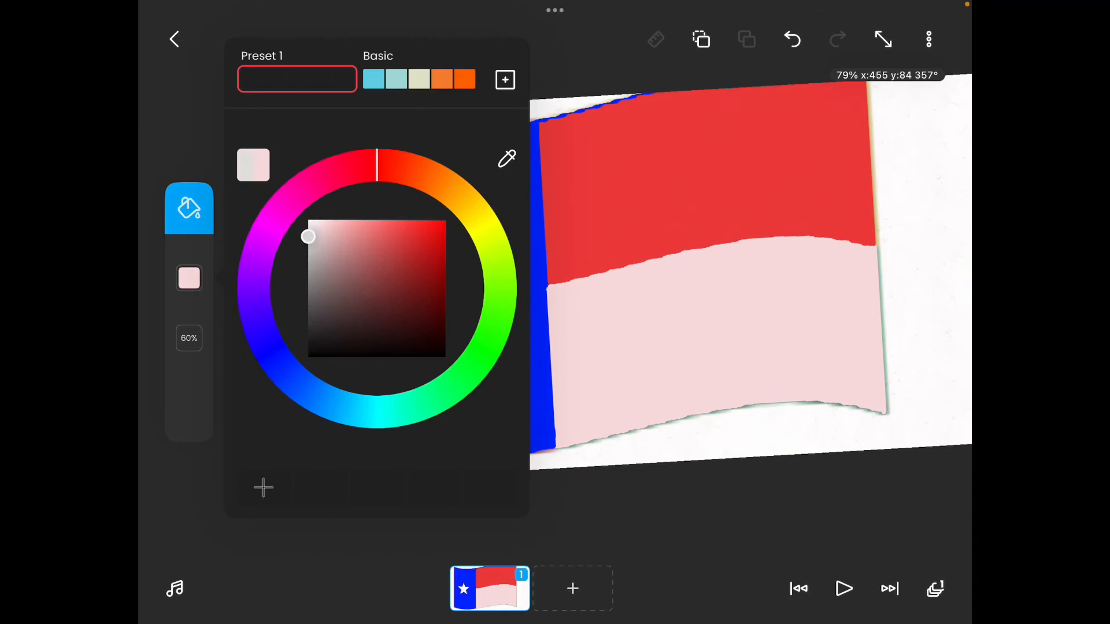
{"action": "left_click", "coordinate": [309, 223]}
{"action": "left_click_drag", "start_coordinate": [693, 346], "coordinate": [660, 330]}
{"action": "left_click", "coordinate": [719, 348]}
{"action": "mouse_move", "coordinate": [720, 347]}
{"action": "left_mouse_down"}
{"action": "mouse_move", "coordinate": [681, 263]}
{"action": "mouse_move", "coordinate": [630, 296]}
{"action": "mouse_move", "coordinate": [618, 334]}
{"action": "left_mouse_up"}
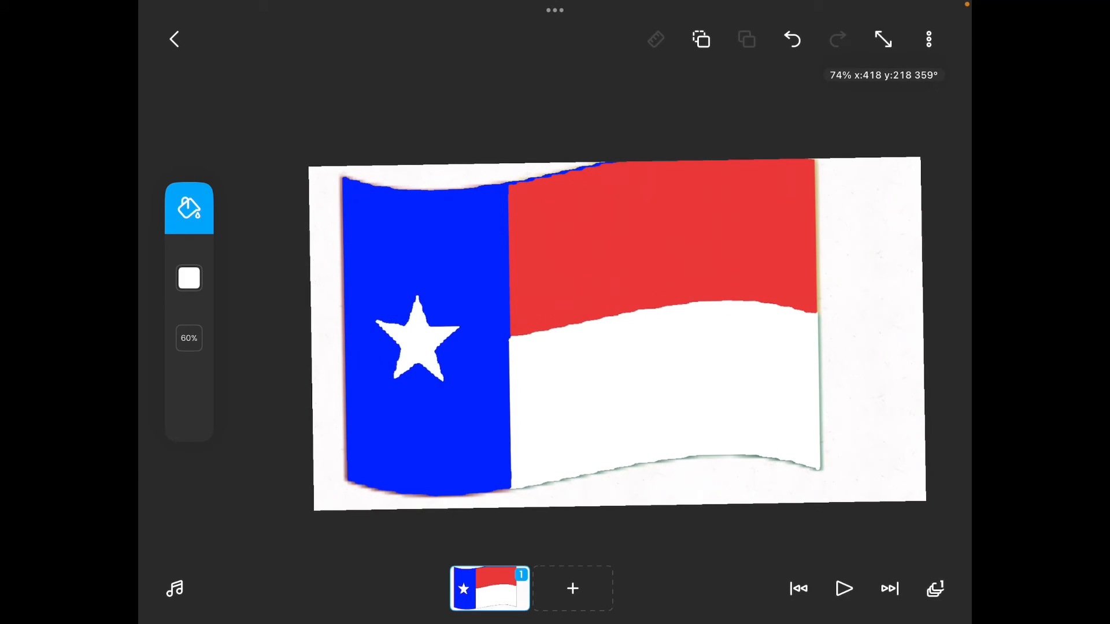
Fill the top stripe with bright red and undo a stray red background fill.
{"action": "left_click", "coordinate": [190, 277]}
{"action": "left_click", "coordinate": [447, 217]}
{"action": "left_click", "coordinate": [659, 234]}
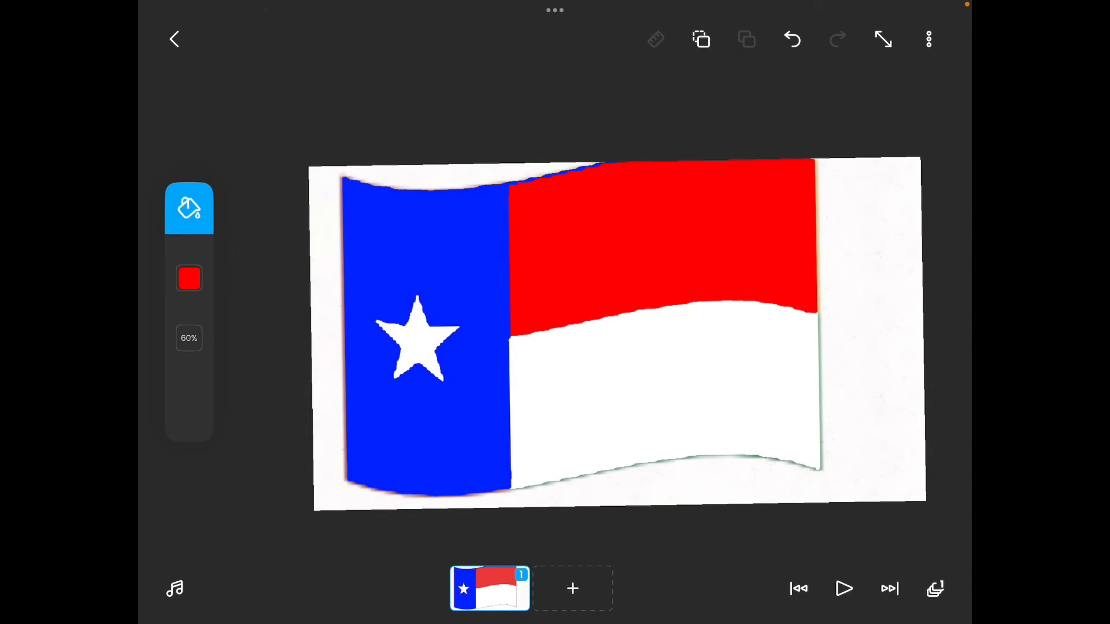
{"action": "mouse_move", "coordinate": [615, 333]}
{"action": "left_mouse_down"}
{"action": "mouse_move", "coordinate": [736, 309]}
{"action": "mouse_move", "coordinate": [729, 297]}
{"action": "left_mouse_up"}
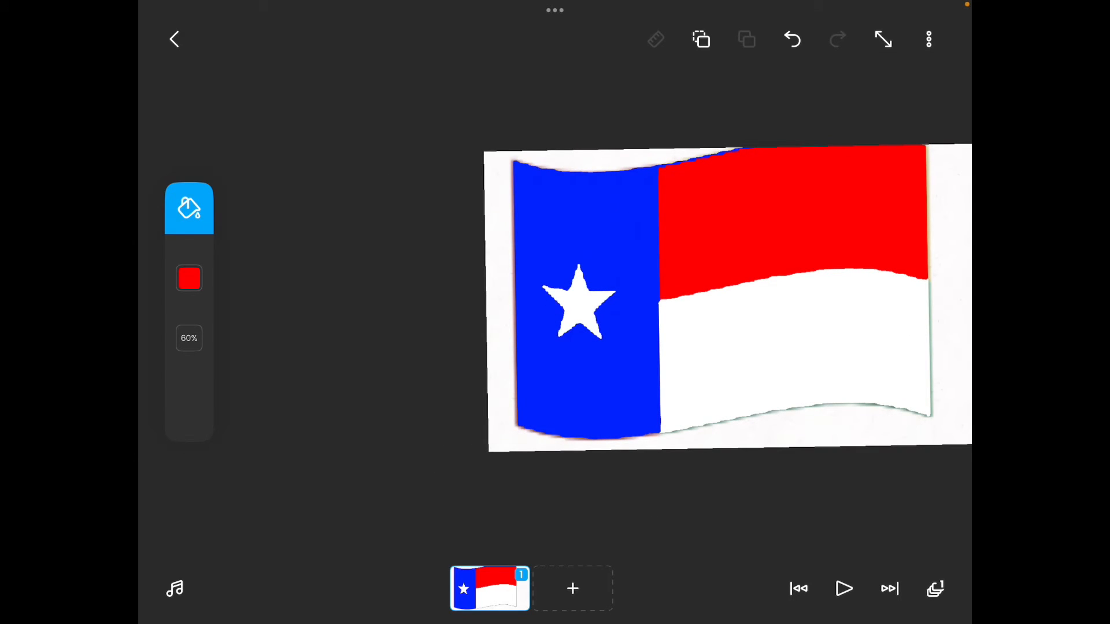
{"action": "left_click", "coordinate": [949, 347]}
{"action": "left_click", "coordinate": [791, 39]}
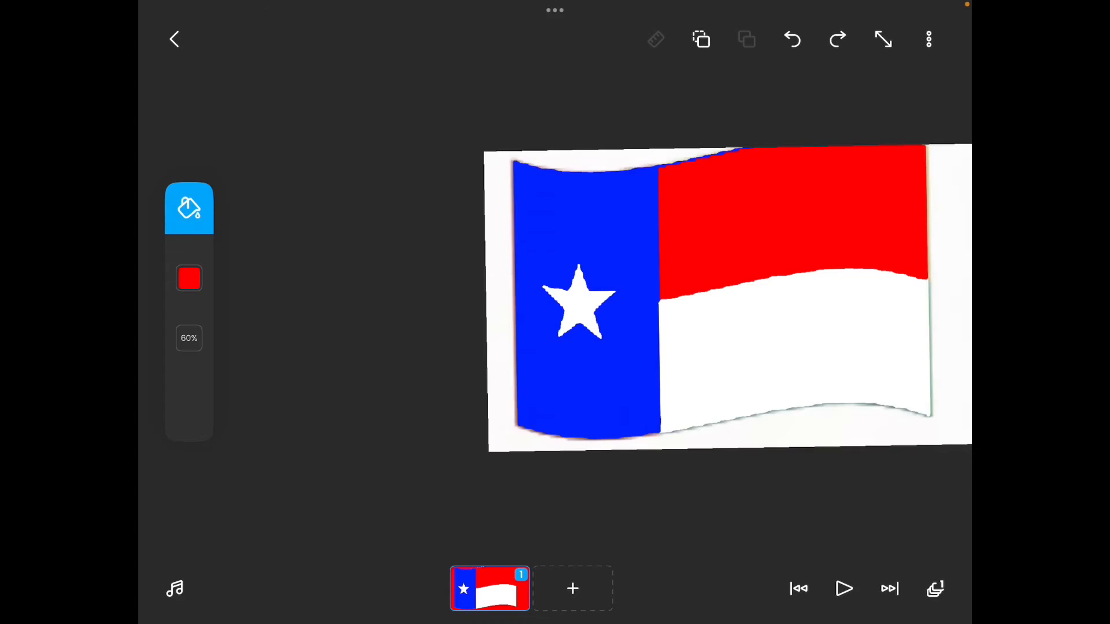
{"action": "mouse_move", "coordinate": [729, 299]}
{"action": "left_mouse_down"}
{"action": "mouse_move", "coordinate": [607, 364]}
{"action": "mouse_move", "coordinate": [694, 391]}
{"action": "left_mouse_up"}
{"action": "left_click", "coordinate": [607, 555]}
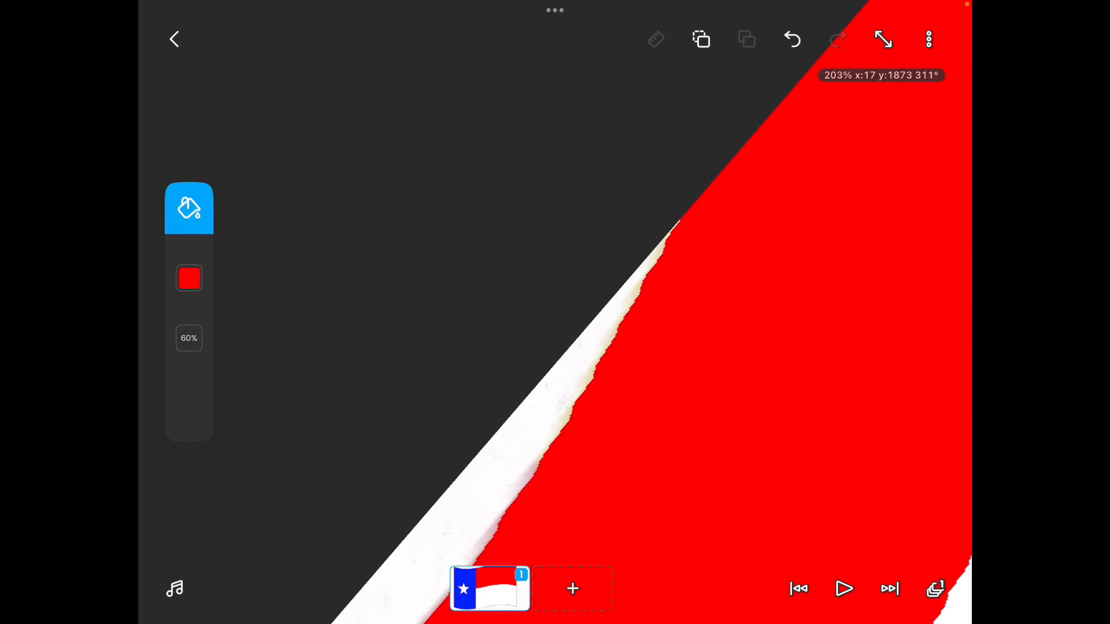
{"action": "left_click_drag", "start_coordinate": [607, 390], "coordinate": [720, 356]}
{"action": "mouse_move", "coordinate": [579, 357]}
{"action": "left_mouse_down"}
{"action": "mouse_move", "coordinate": [537, 404]}
{"action": "mouse_move", "coordinate": [541, 329]}
{"action": "left_mouse_up"}
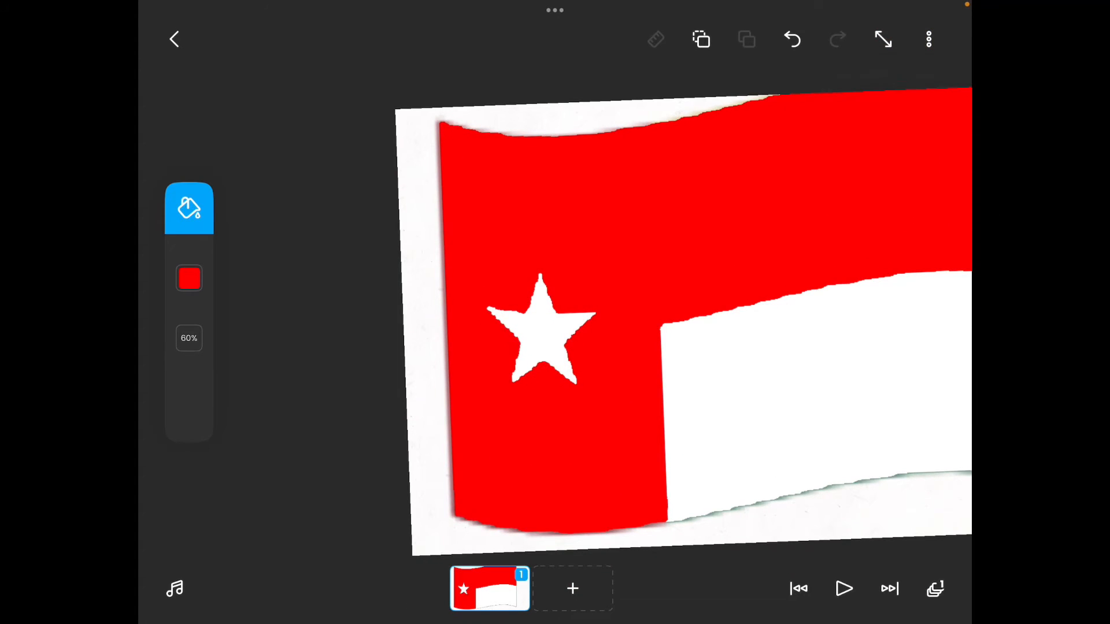
{"action": "left_click", "coordinate": [189, 278]}
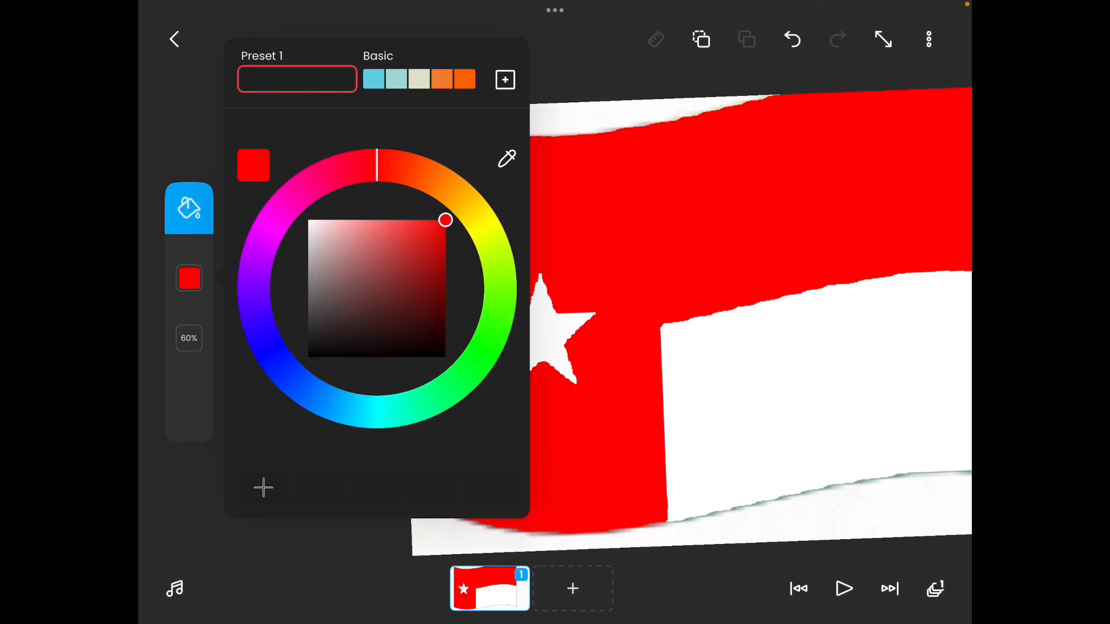
{"action": "left_click", "coordinate": [270, 349]}
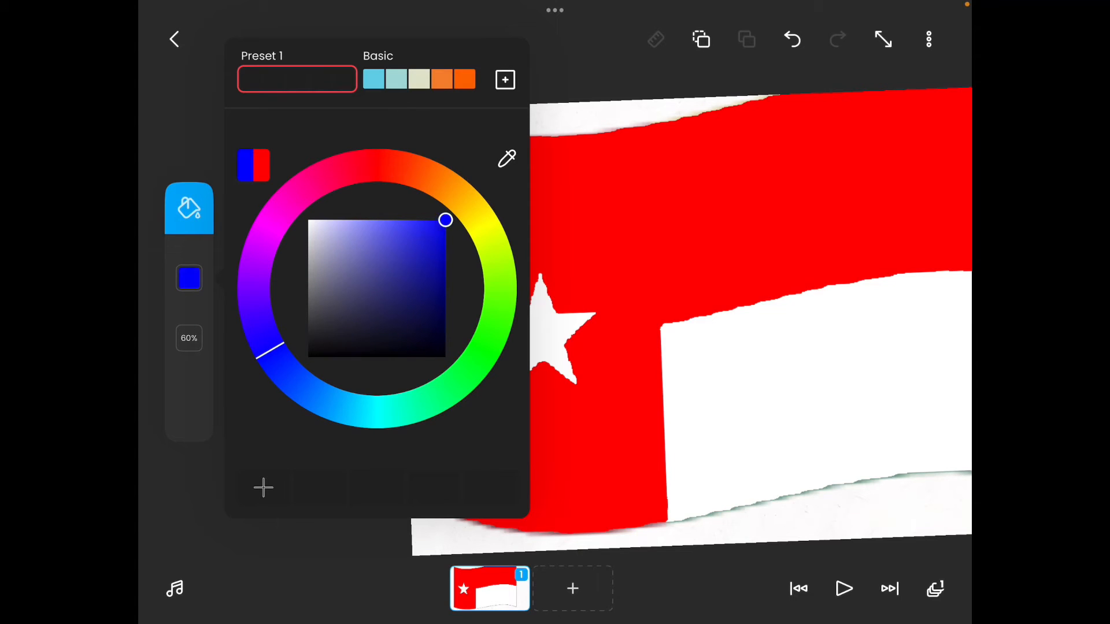
{"action": "key", "text": "Escape"}
{"action": "left_click", "coordinate": [693, 191]}
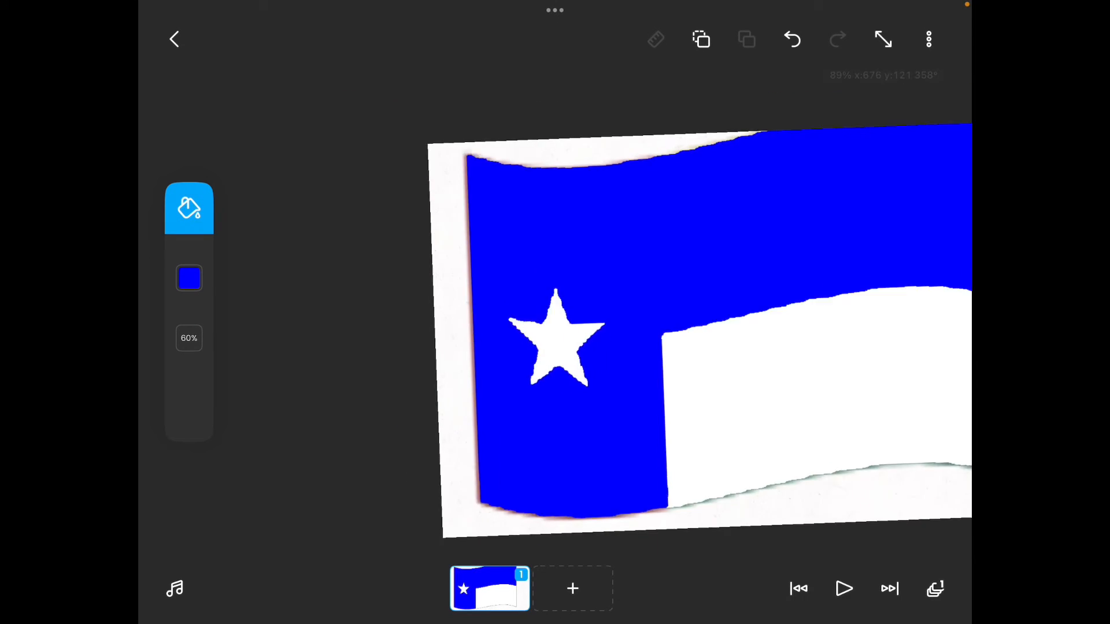
{"action": "left_click_drag", "start_coordinate": [540, 330], "coordinate": [435, 412]}
{"action": "left_click", "coordinate": [189, 278]}
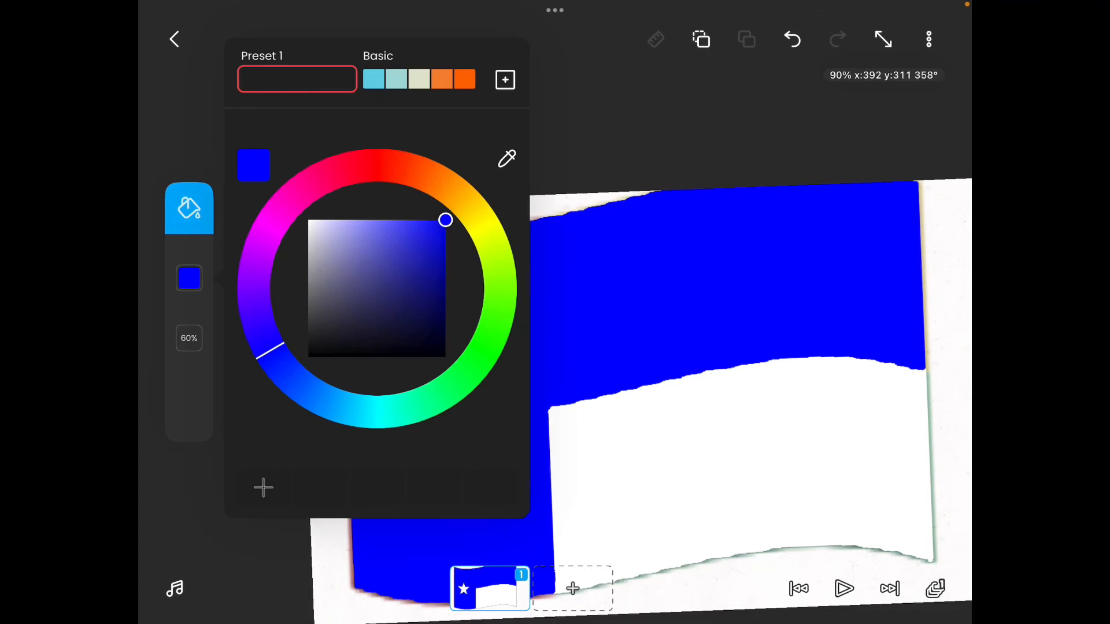
{"action": "left_click", "coordinate": [383, 165]}
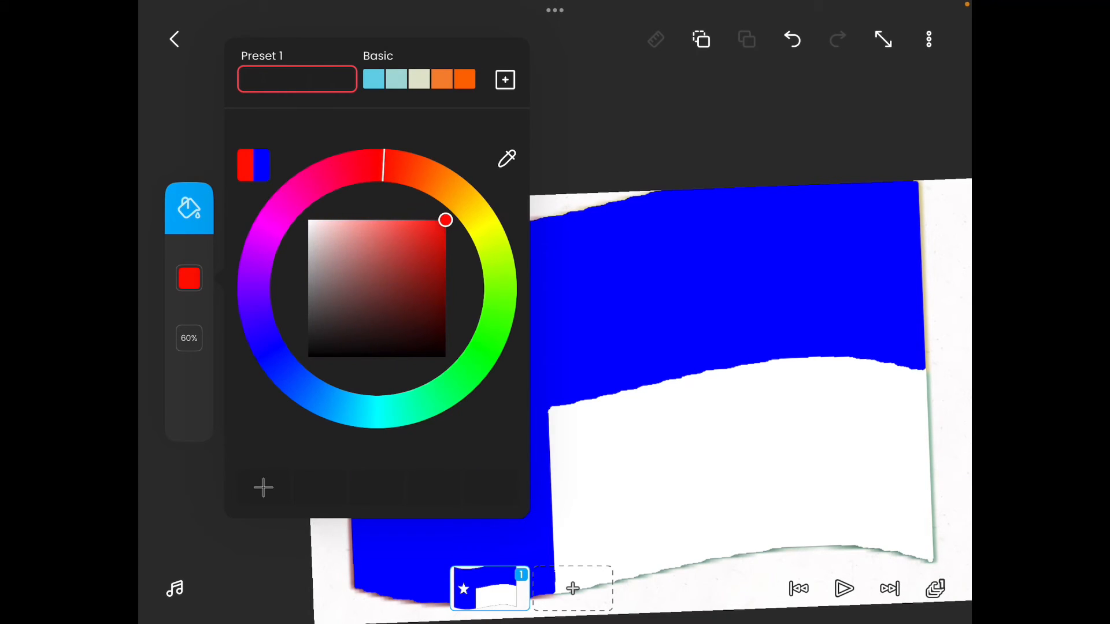
{"action": "left_click", "coordinate": [728, 261]}
{"action": "left_click", "coordinate": [694, 260]}
{"action": "left_click", "coordinate": [792, 39]}
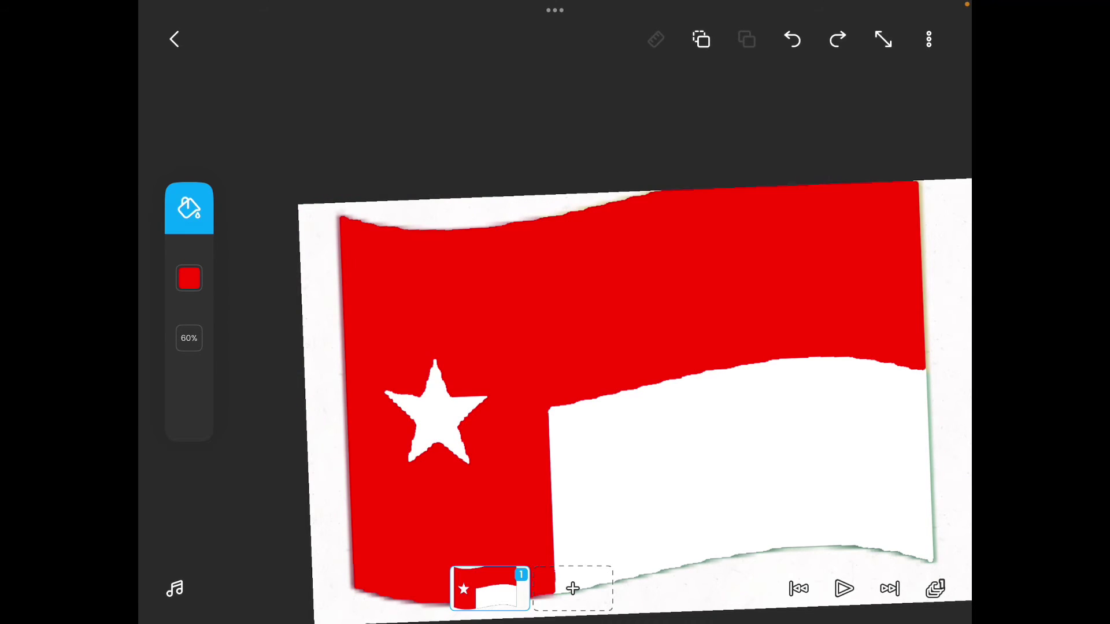
{"action": "scroll", "coordinate": [555, 364], "scroll_direction": "up", "scroll_amount": 3}
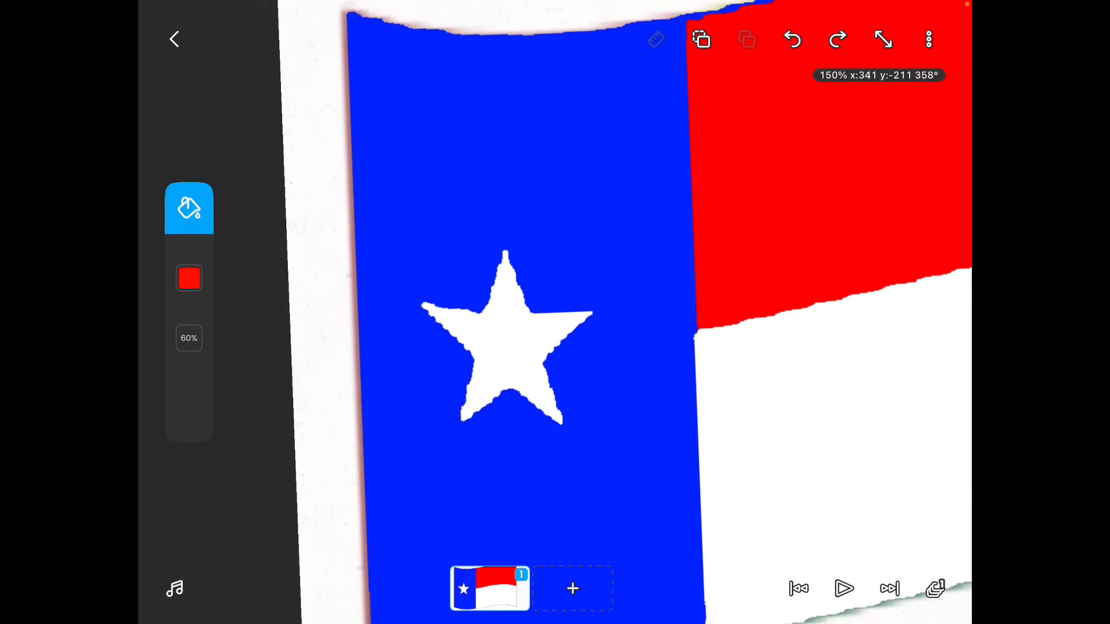
{"action": "scroll", "coordinate": [554, 365], "scroll_direction": "down", "scroll_amount": 3}
{"action": "left_click_drag", "start_coordinate": [659, 346], "coordinate": [616, 385]}
{"action": "scroll", "coordinate": [520, 381], "scroll_direction": "up", "scroll_amount": 2}
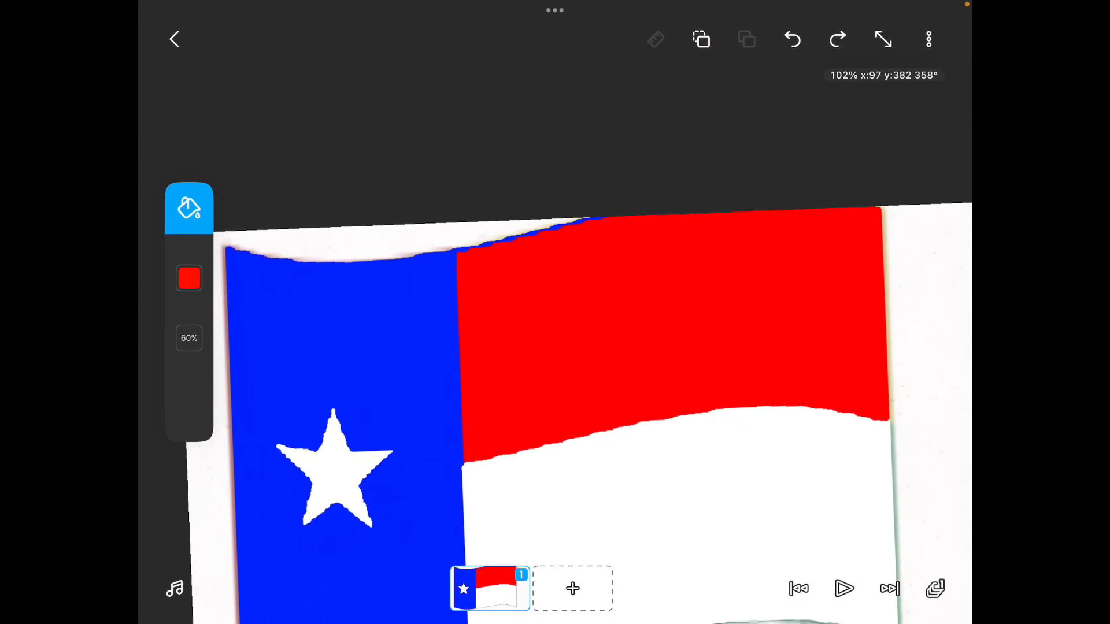
{"action": "scroll", "coordinate": [555, 364], "scroll_direction": "up", "scroll_amount": 1}
{"action": "scroll", "coordinate": [554, 365], "scroll_direction": "up", "scroll_amount": 3}
{"action": "scroll", "coordinate": [555, 364], "scroll_direction": "up", "scroll_amount": 2}
{"action": "scroll", "coordinate": [556, 364], "scroll_direction": "up", "scroll_amount": 2}
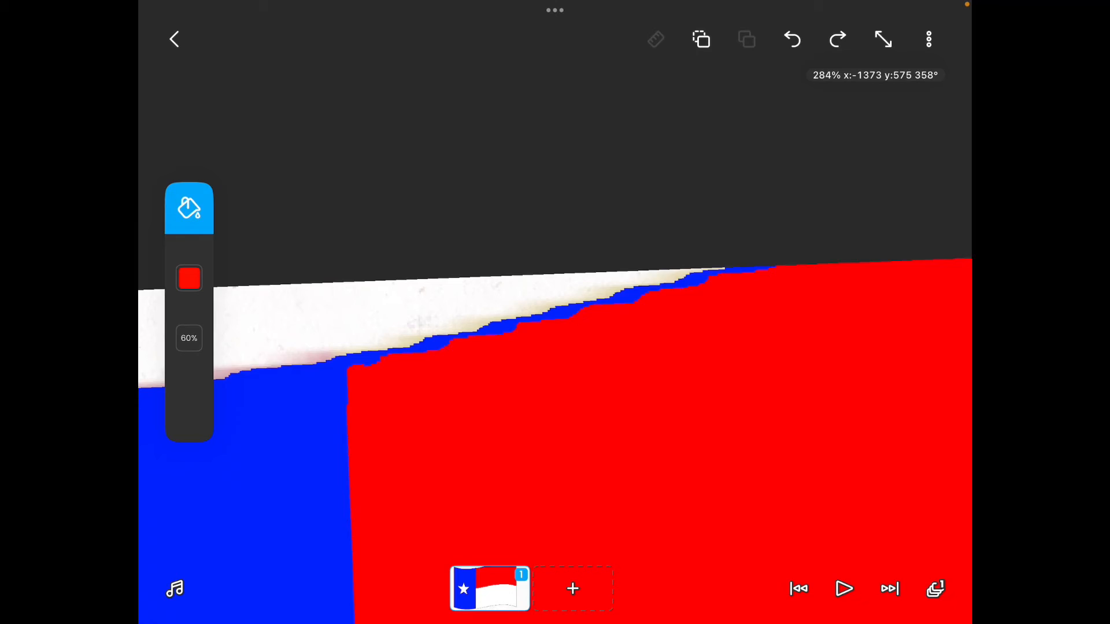
Select the brush and set its colour to red.
{"action": "left_click", "coordinate": [189, 209]}
{"action": "left_click", "coordinate": [189, 398]}
{"action": "left_click", "coordinate": [433, 294]}
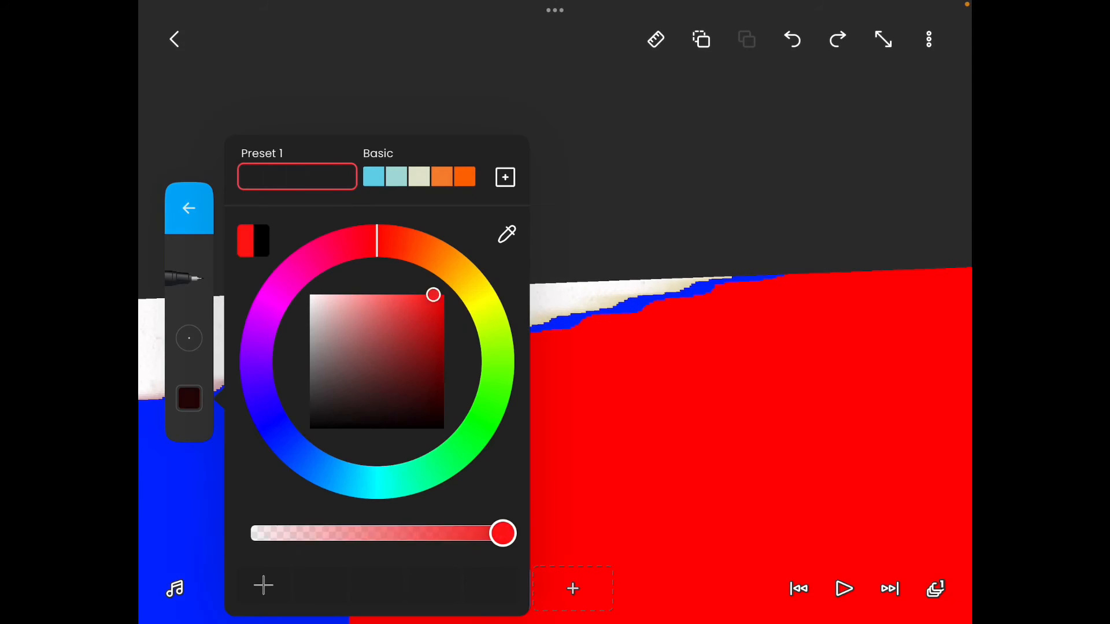
{"action": "left_click", "coordinate": [189, 399]}
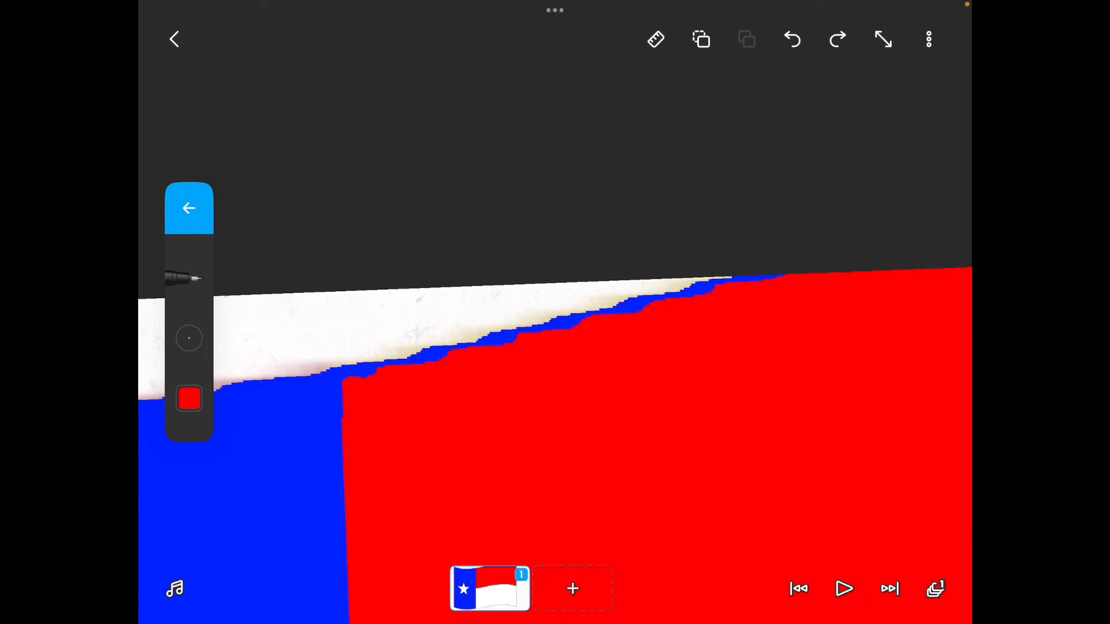
{"action": "left_click", "coordinate": [189, 398]}
{"action": "left_click", "coordinate": [189, 399]}
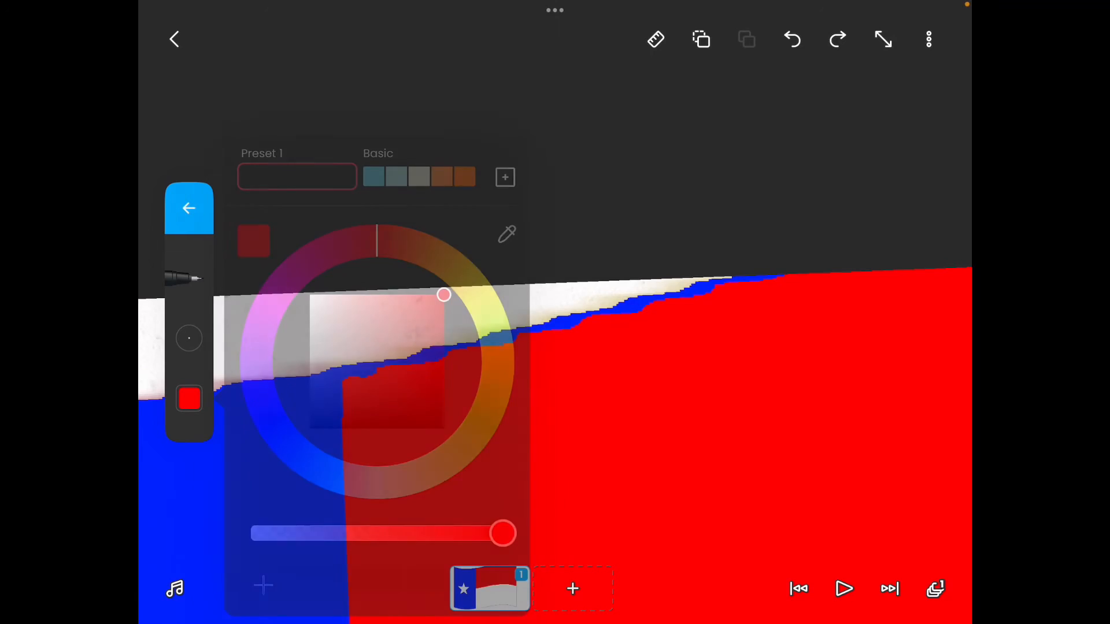
{"action": "left_click", "coordinate": [189, 398]}
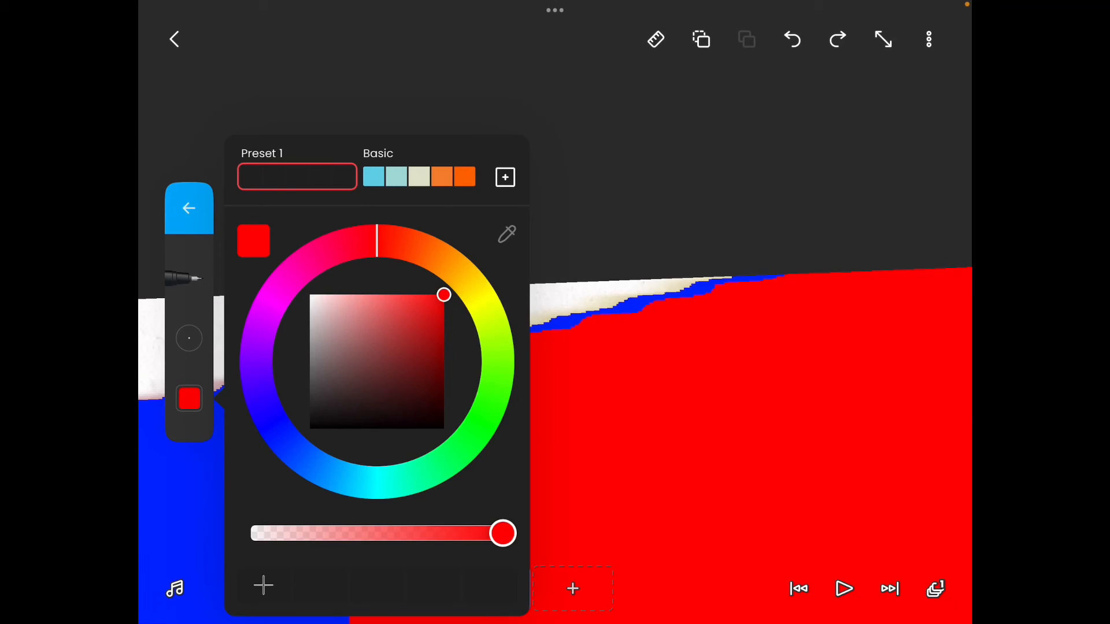
{"action": "left_click", "coordinate": [556, 309]}
Paint red over the blue fringe and the gap along the top stripe's edge.
{"action": "left_click_drag", "start_coordinate": [594, 401], "coordinate": [556, 364]}
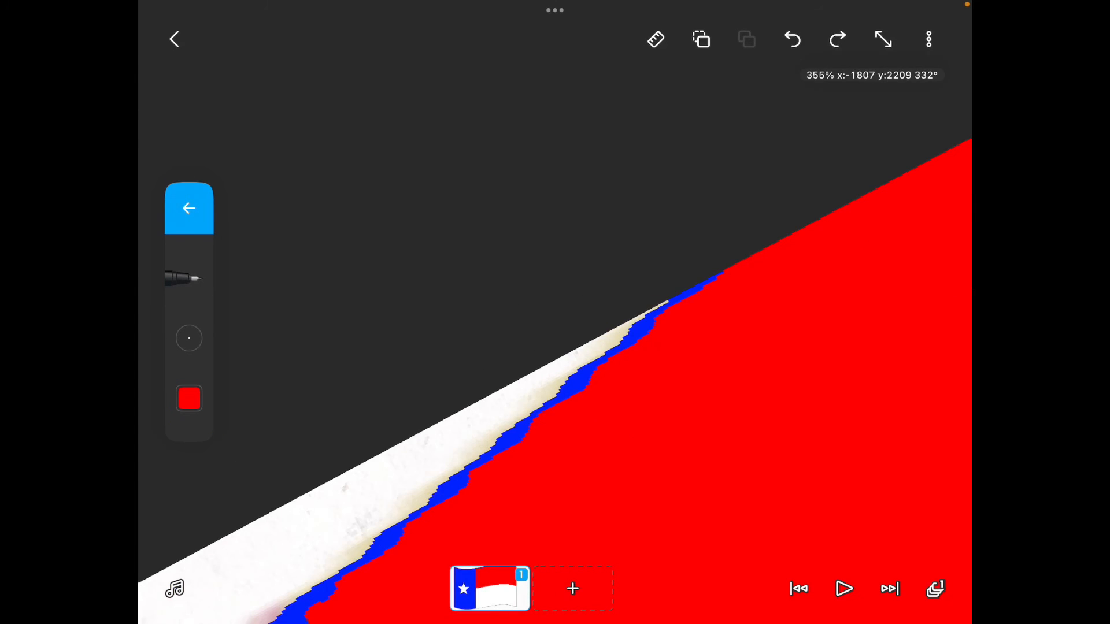
{"action": "left_click_drag", "start_coordinate": [521, 425], "coordinate": [511, 347]}
{"action": "left_click_drag", "start_coordinate": [646, 295], "coordinate": [579, 328]}
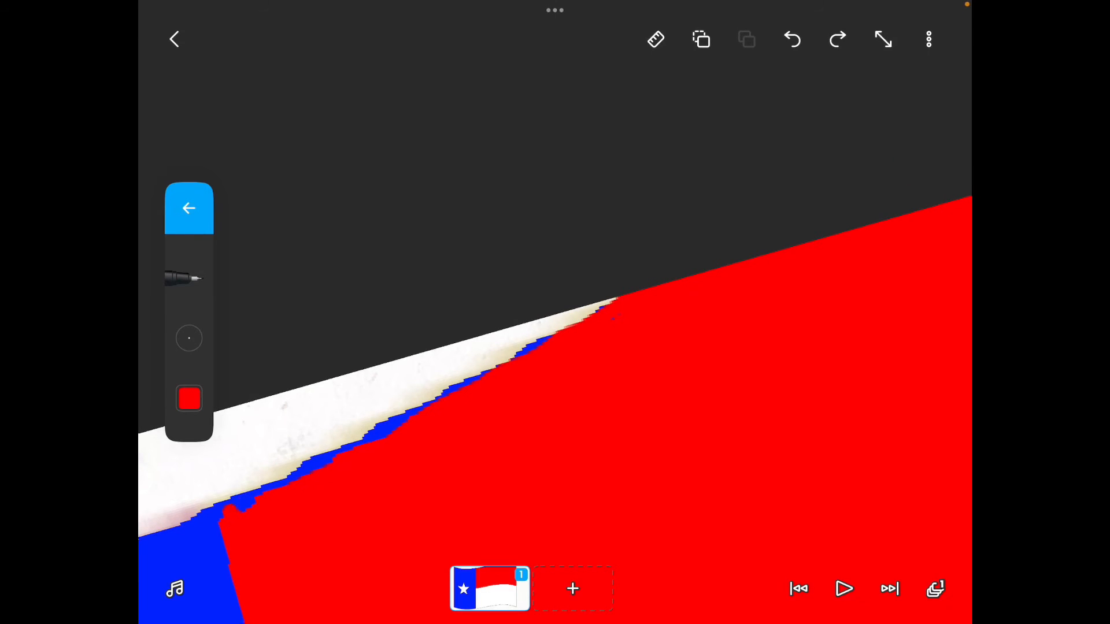
{"action": "left_click_drag", "start_coordinate": [229, 511], "coordinate": [614, 302]}
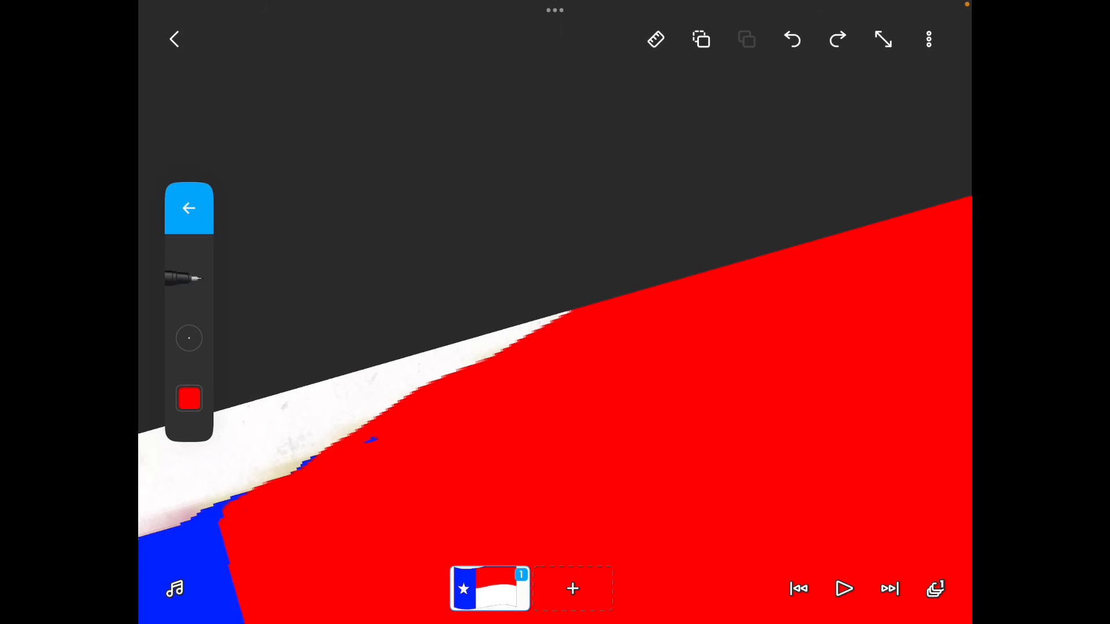
{"action": "scroll", "coordinate": [555, 347], "scroll_direction": "down", "scroll_amount": 2}
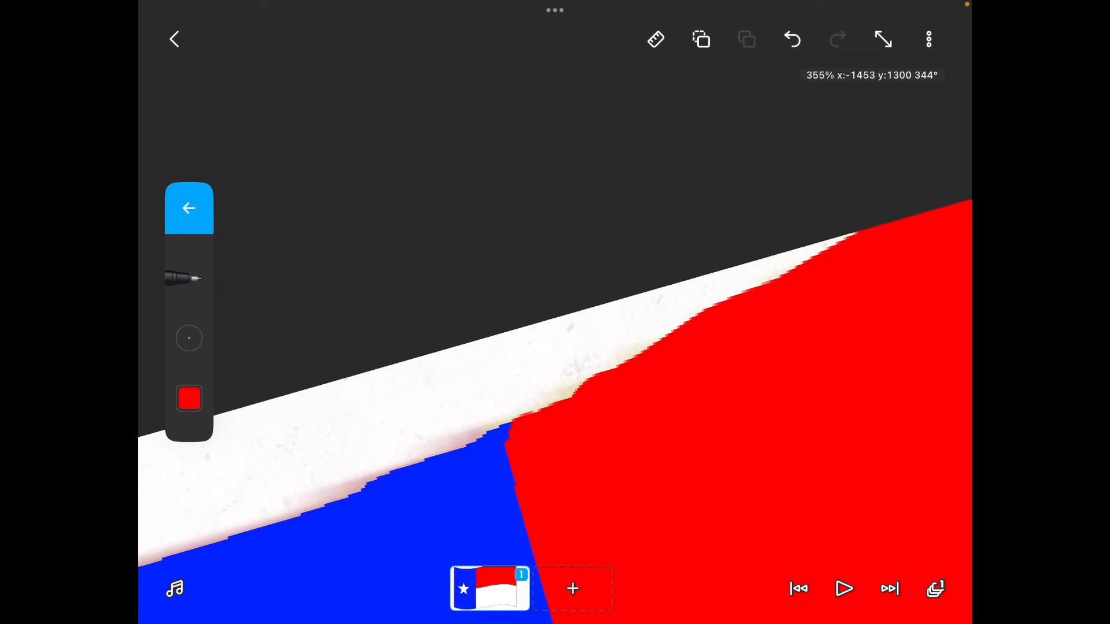
{"action": "scroll", "coordinate": [555, 347], "scroll_direction": "down", "scroll_amount": 2}
{"action": "scroll", "coordinate": [555, 346], "scroll_direction": "down", "scroll_amount": 5}
{"action": "scroll", "coordinate": [555, 347], "scroll_direction": "down", "scroll_amount": 1}
{"action": "scroll", "coordinate": [633, 347], "scroll_direction": "up", "scroll_amount": 3}
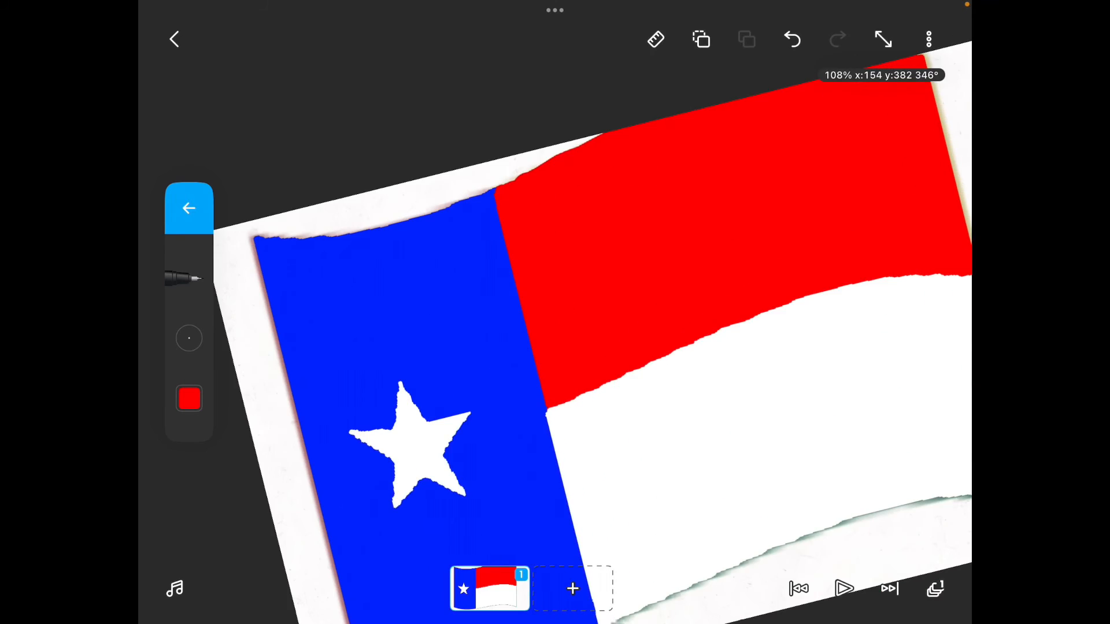
{"action": "scroll", "coordinate": [632, 347], "scroll_direction": "down", "scroll_amount": 1}
{"action": "scroll", "coordinate": [633, 346], "scroll_direction": "down", "scroll_amount": 2}
{"action": "scroll", "coordinate": [633, 347], "scroll_direction": "up", "scroll_amount": 1}
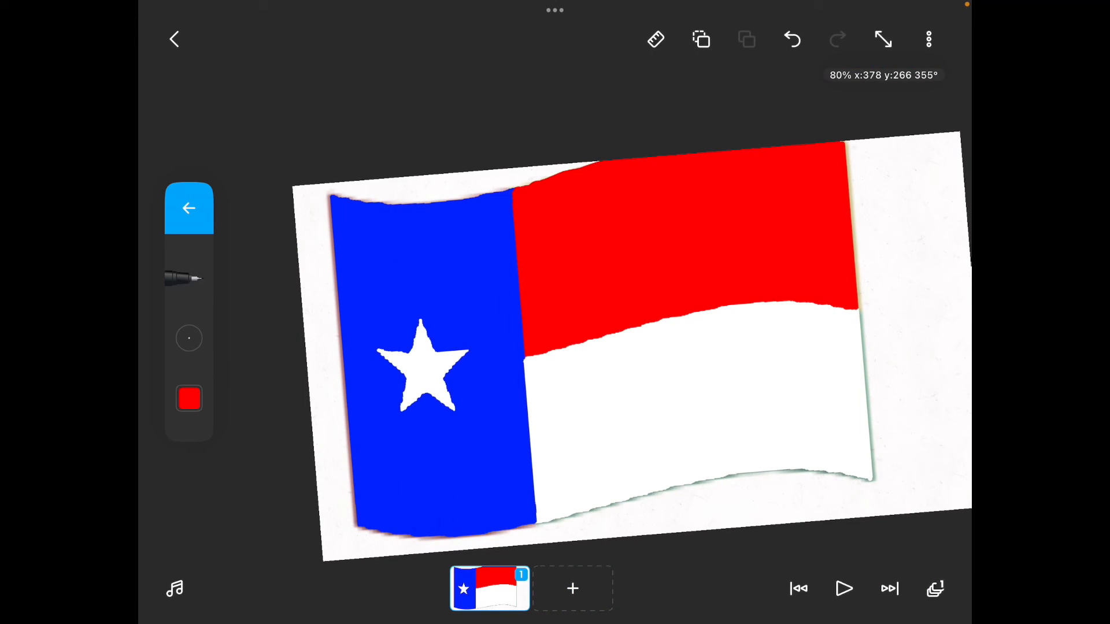
{"action": "scroll", "coordinate": [572, 348], "scroll_direction": "up", "scroll_amount": 1}
{"action": "scroll", "coordinate": [520, 287], "scroll_direction": "up", "scroll_amount": 2}
{"action": "scroll", "coordinate": [520, 278], "scroll_direction": "down", "scroll_amount": 1}
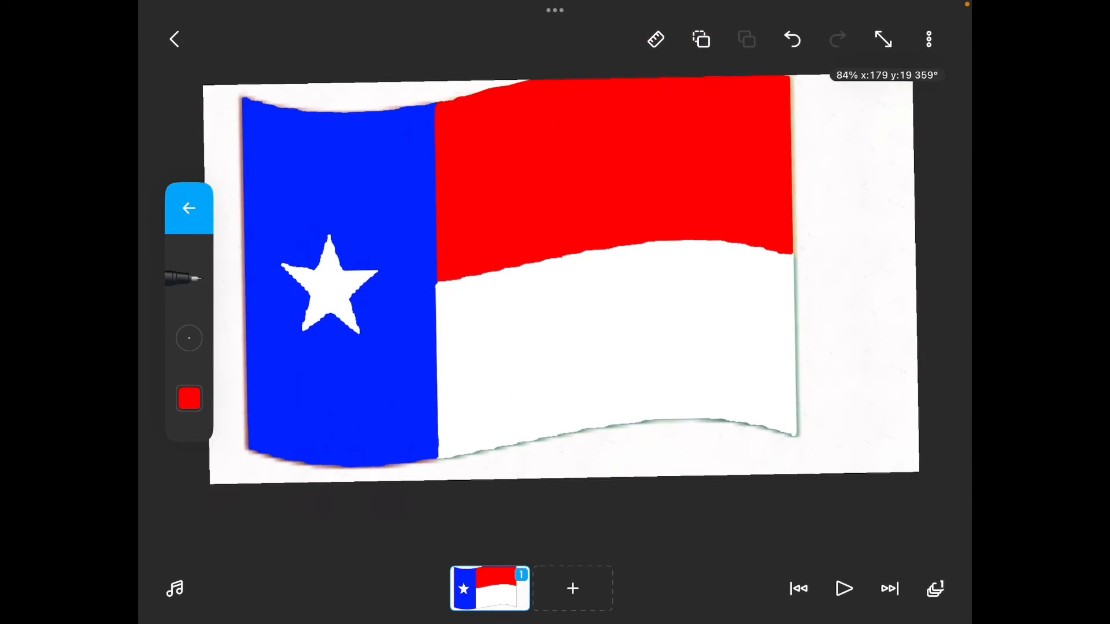
{"action": "scroll", "coordinate": [573, 287], "scroll_direction": "left", "scroll_amount": 2}
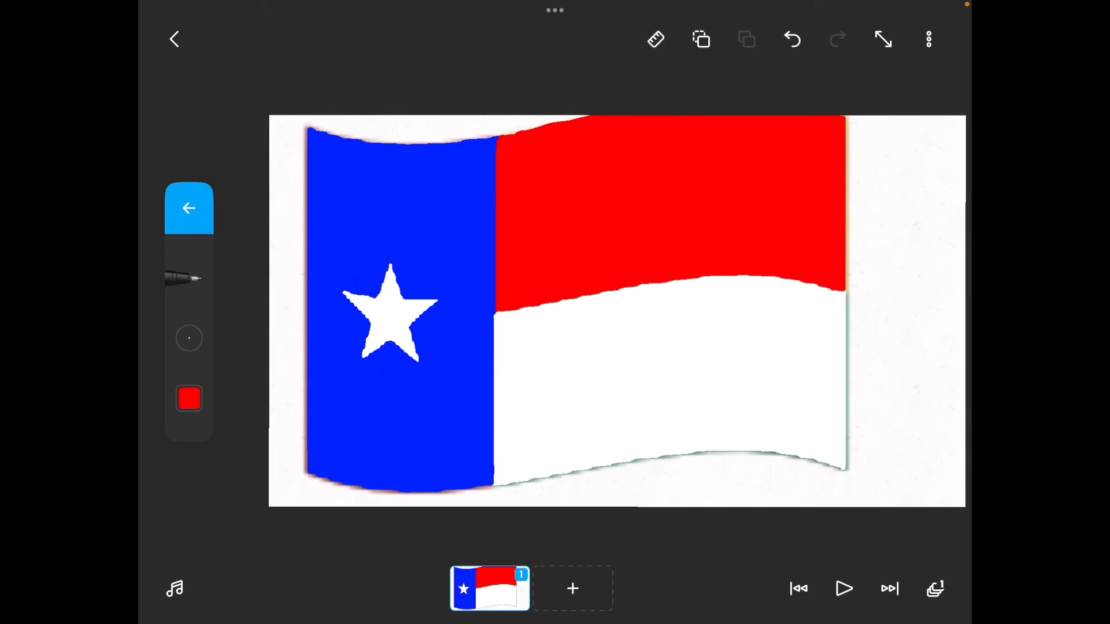
{"action": "scroll", "coordinate": [616, 313], "scroll_direction": "left", "scroll_amount": 2}
{"action": "scroll", "coordinate": [642, 326], "scroll_direction": "up", "scroll_amount": 1}
{"action": "left_click", "coordinate": [189, 209]}
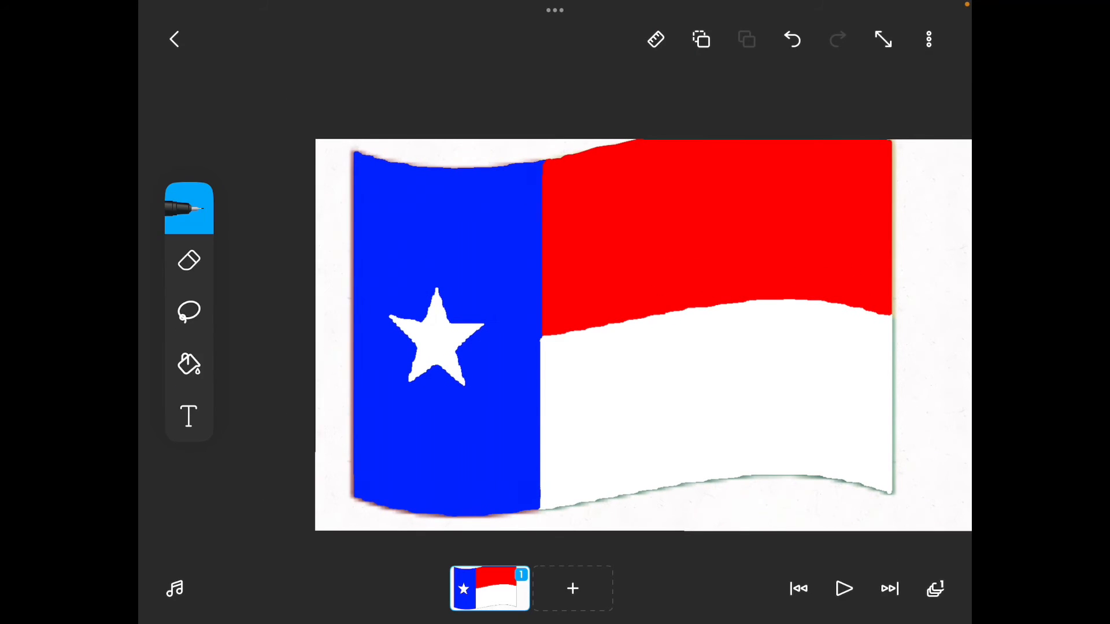
{"action": "left_click", "coordinate": [189, 416]}
{"action": "left_click", "coordinate": [921, 253]}
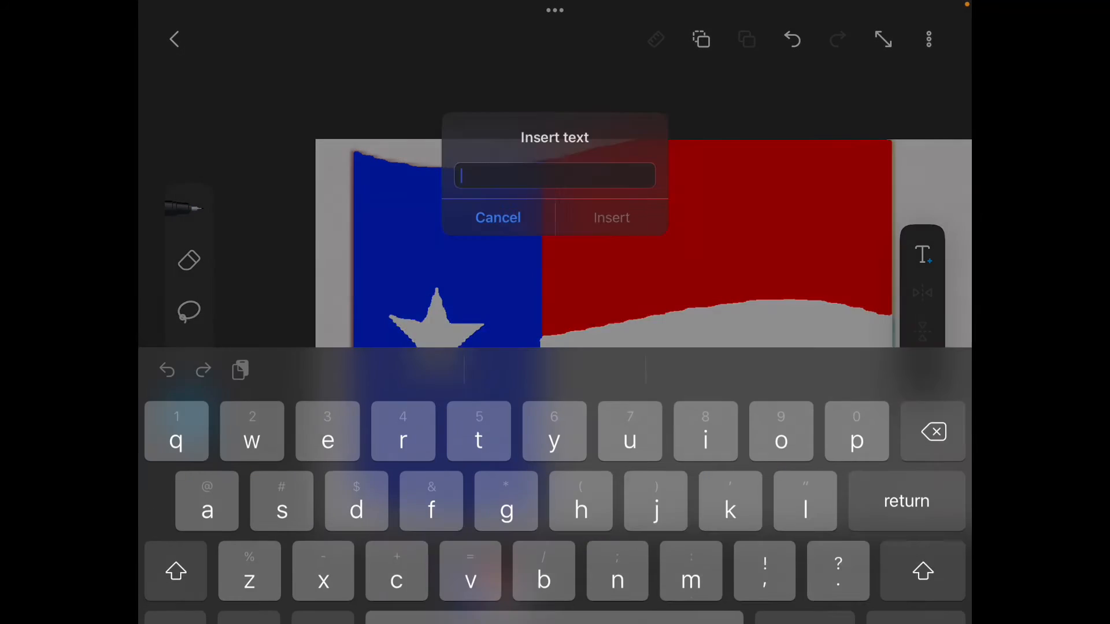
{"action": "left_click", "coordinate": [245, 584]}
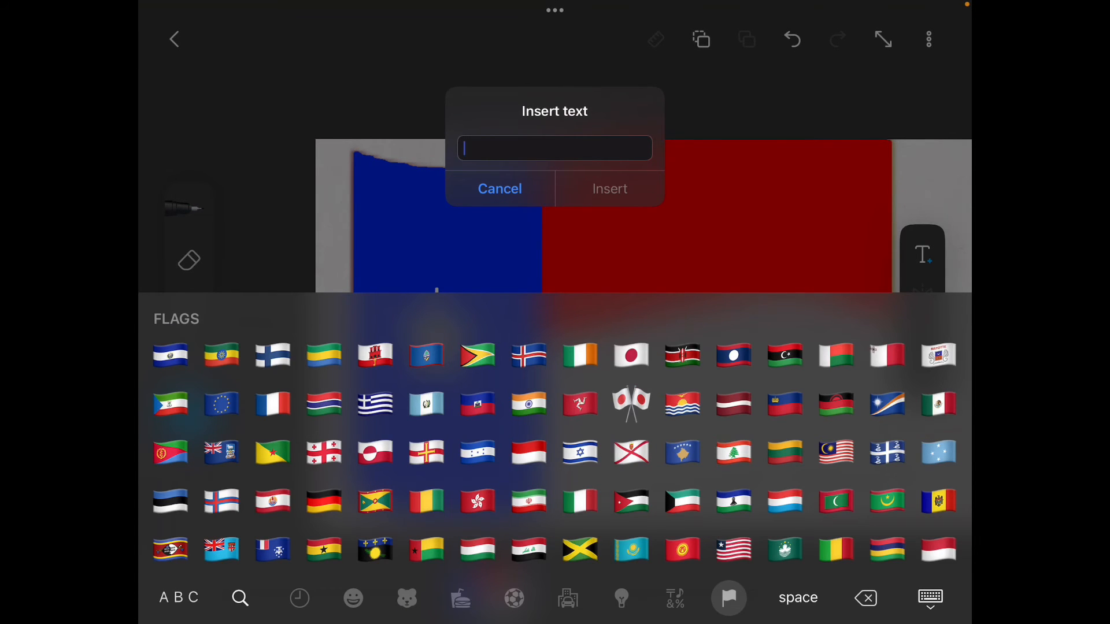
{"action": "scroll", "coordinate": [555, 451], "scroll_direction": "left", "scroll_amount": 1}
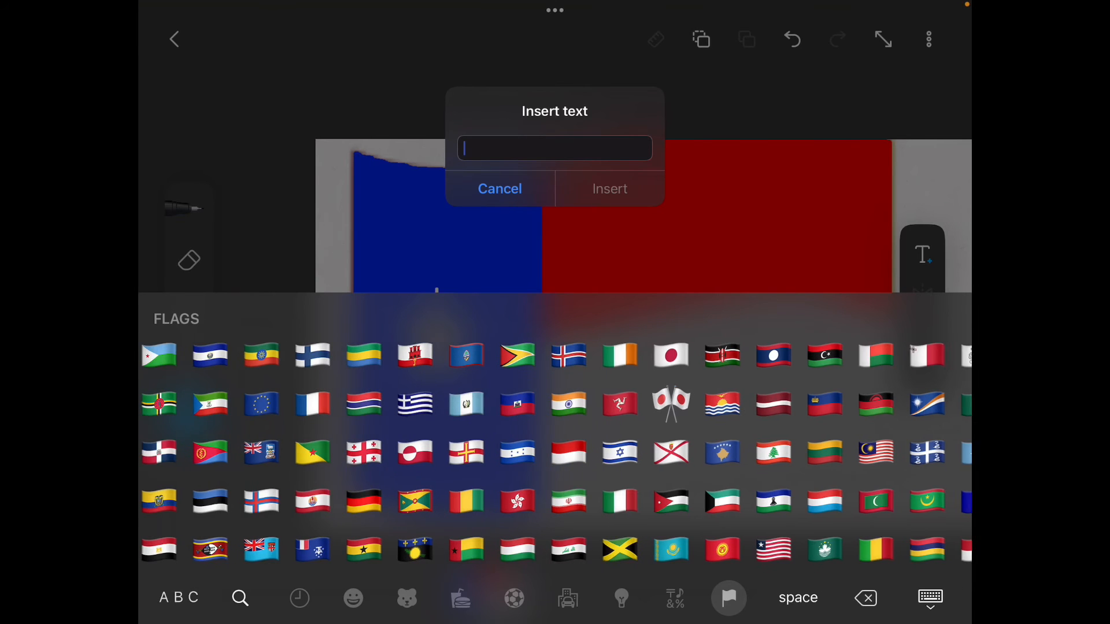
{"action": "left_click", "coordinate": [610, 189]}
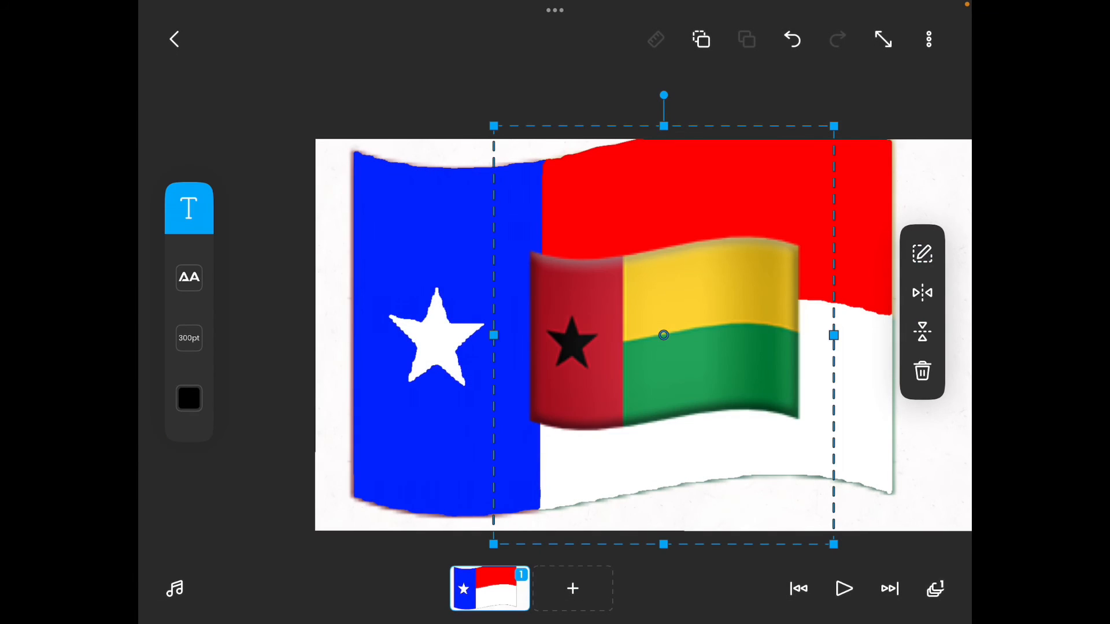
{"action": "mouse_move", "coordinate": [664, 334]}
{"action": "left_mouse_down"}
{"action": "mouse_move", "coordinate": [660, 293]}
{"action": "mouse_move", "coordinate": [631, 341]}
{"action": "left_mouse_up"}
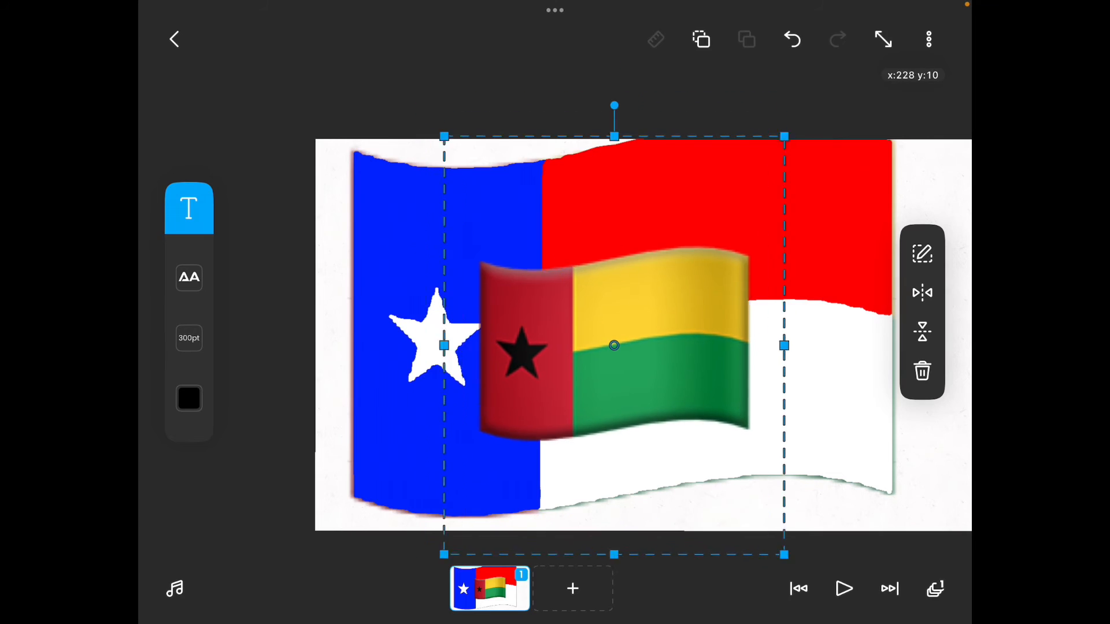
{"action": "left_click", "coordinate": [922, 371]}
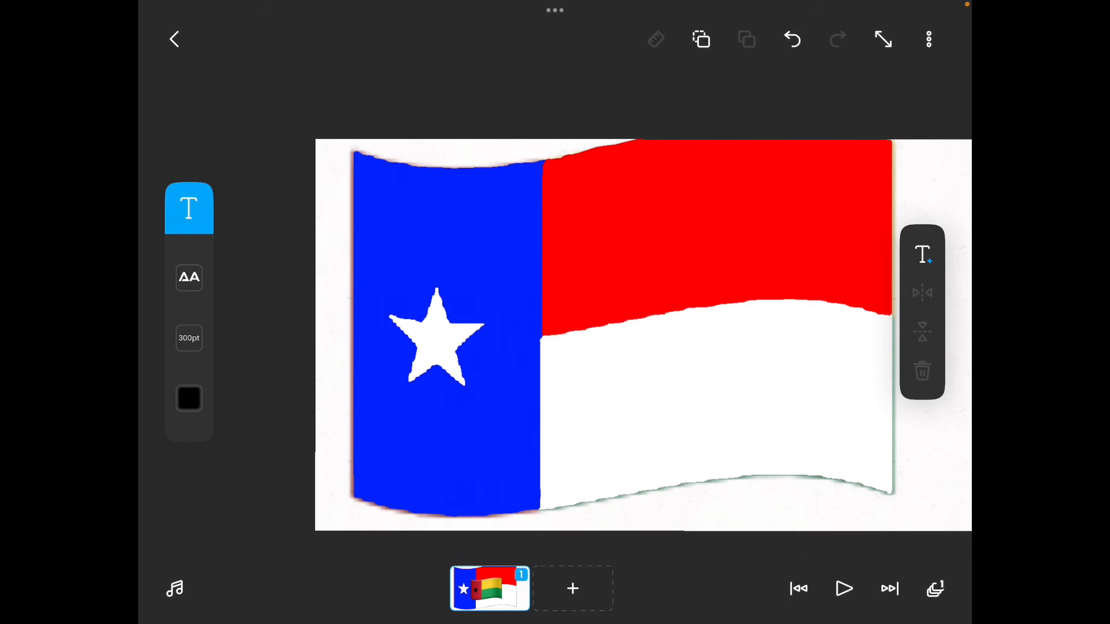
{"action": "left_click", "coordinate": [922, 253]}
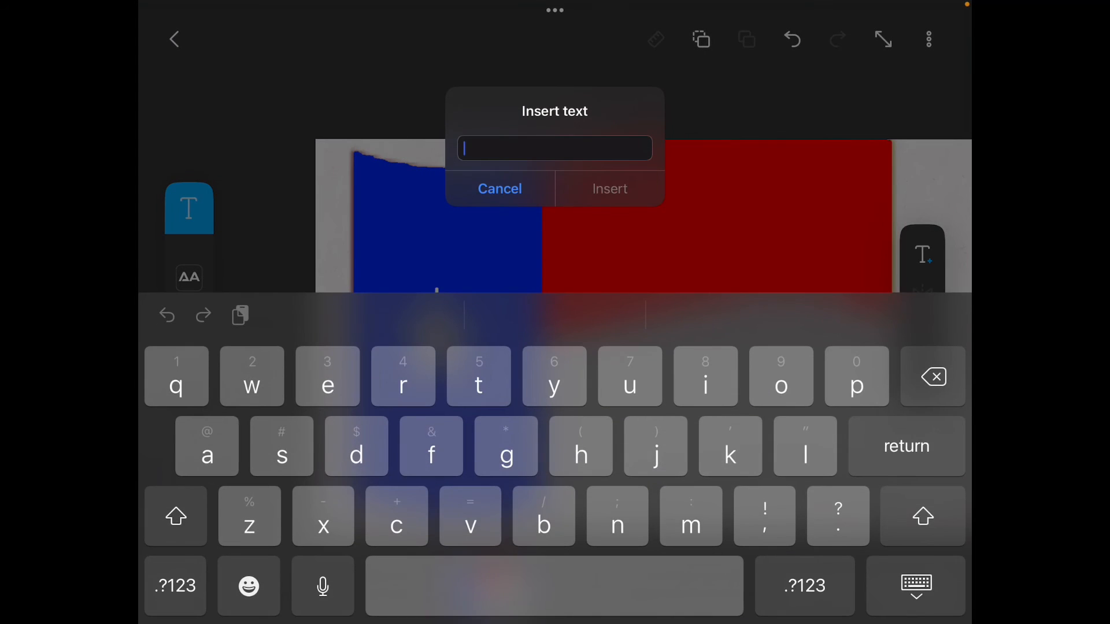
{"action": "left_click", "coordinate": [246, 587]}
{"action": "left_click", "coordinate": [300, 597]}
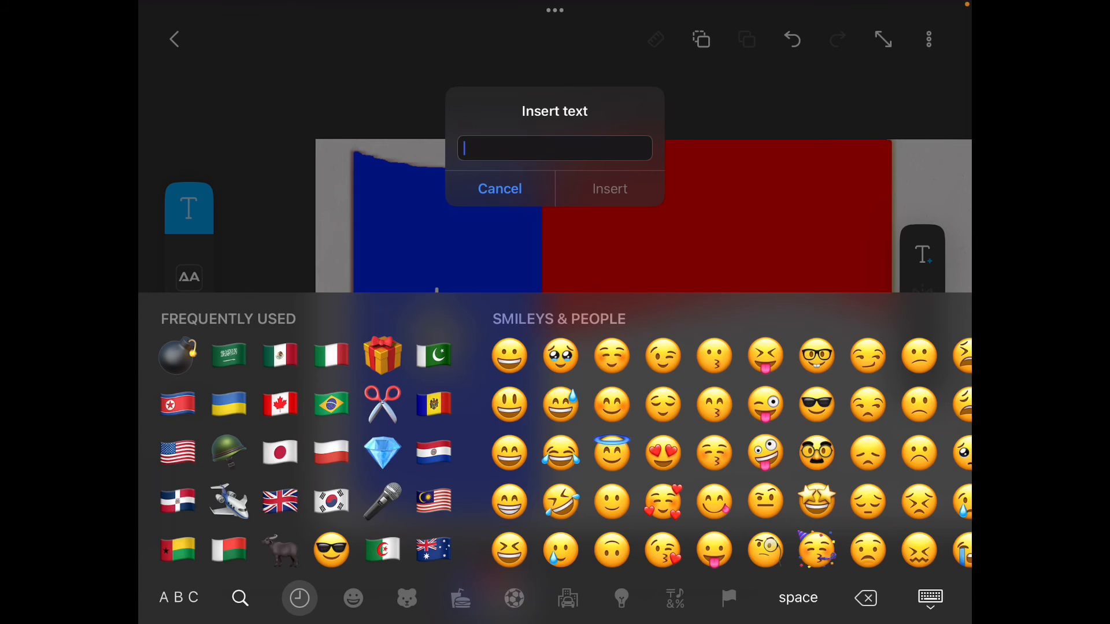
{"action": "left_click", "coordinate": [179, 598]}
{"action": "left_click", "coordinate": [499, 188]}
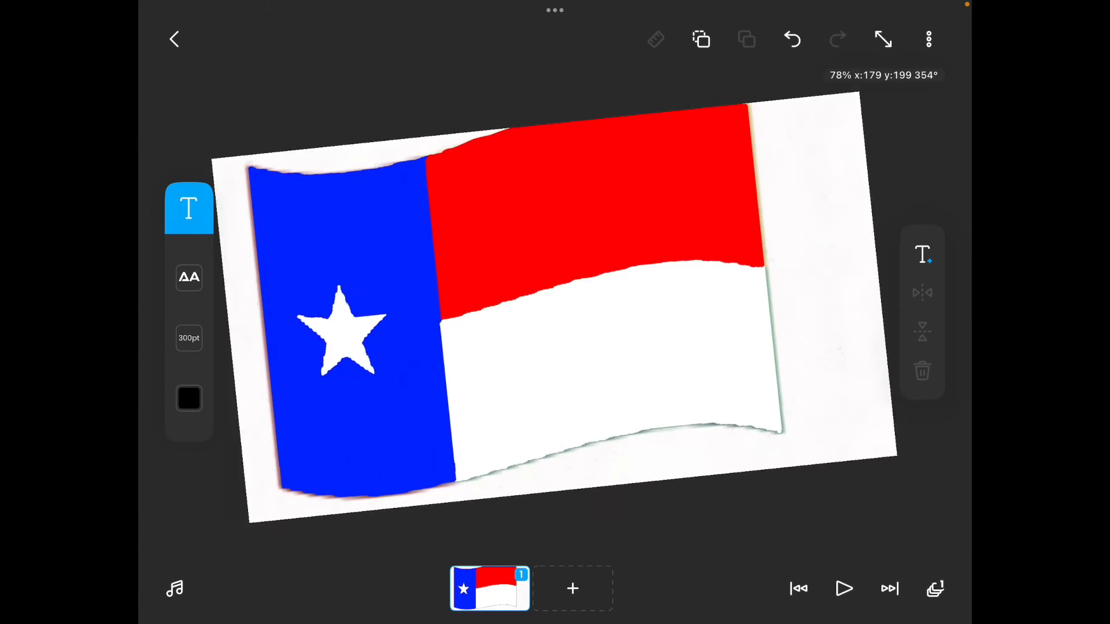
{"action": "scroll", "coordinate": [555, 312], "scroll_direction": "up", "scroll_amount": 5}
{"action": "scroll", "coordinate": [555, 313], "scroll_direction": "down", "scroll_amount": 5}
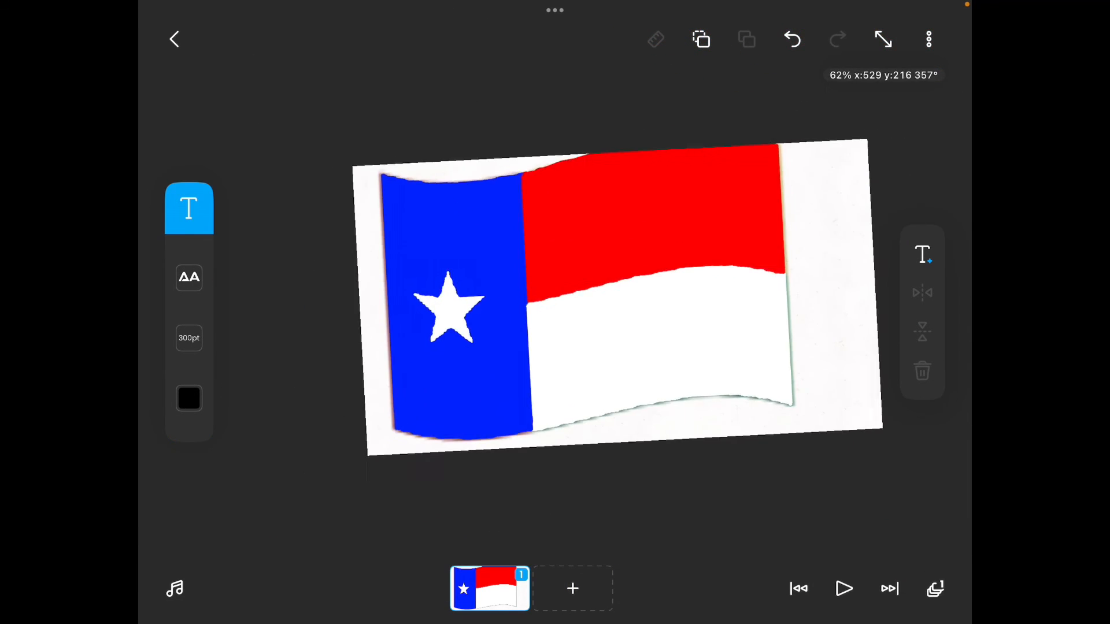
{"action": "scroll", "coordinate": [608, 329], "scroll_direction": "up", "scroll_amount": 2}
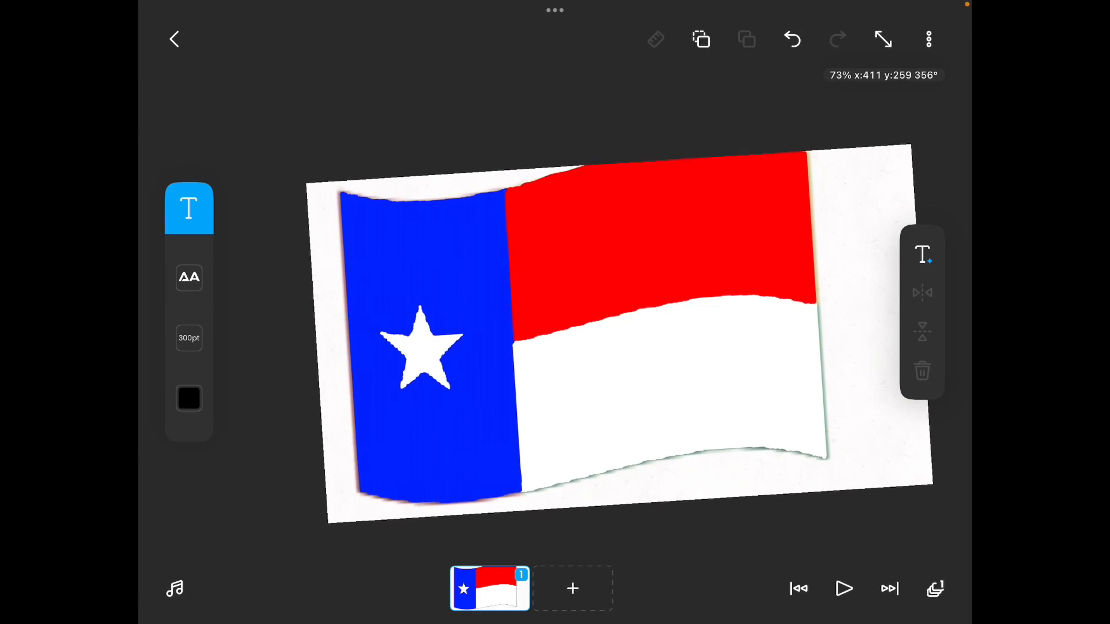
{"action": "scroll", "coordinate": [619, 334], "scroll_direction": "down", "scroll_amount": 1}
{"action": "scroll", "coordinate": [620, 334], "scroll_direction": "down", "scroll_amount": 1}
{"action": "scroll", "coordinate": [620, 325], "scroll_direction": "down", "scroll_amount": 1}
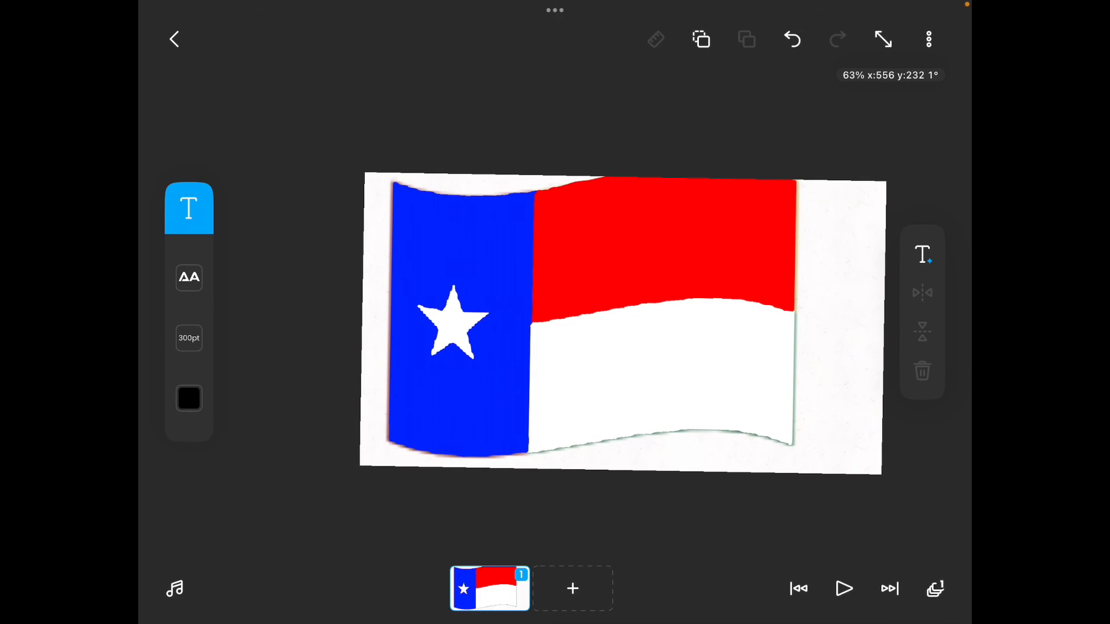
{"action": "left_click", "coordinate": [189, 208]}
{"action": "left_click", "coordinate": [189, 364]}
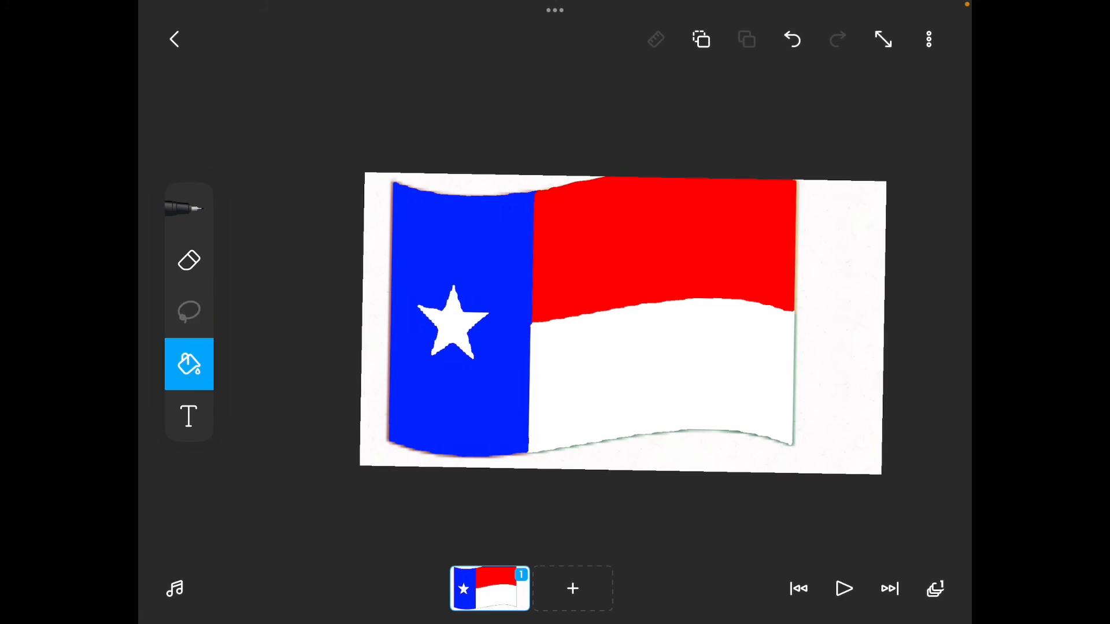
{"action": "left_click", "coordinate": [189, 312]}
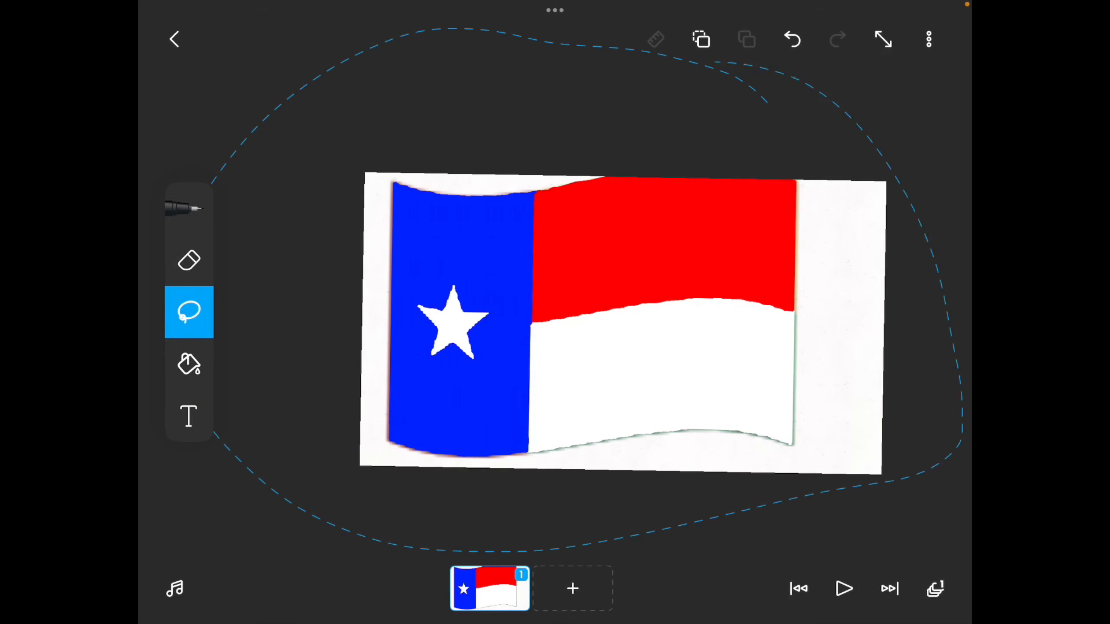
{"action": "left_click_drag", "start_coordinate": [890, 175], "coordinate": [942, 149]}
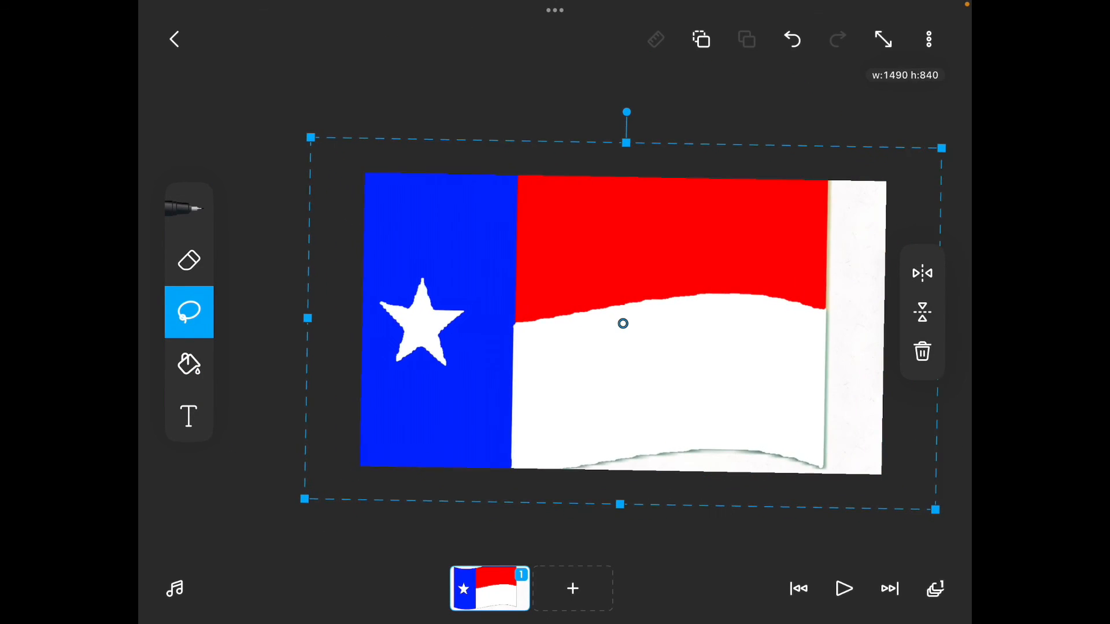
{"action": "mouse_move", "coordinate": [622, 324]}
{"action": "left_mouse_down"}
{"action": "mouse_move", "coordinate": [691, 328]}
{"action": "mouse_move", "coordinate": [649, 327]}
{"action": "left_mouse_up"}
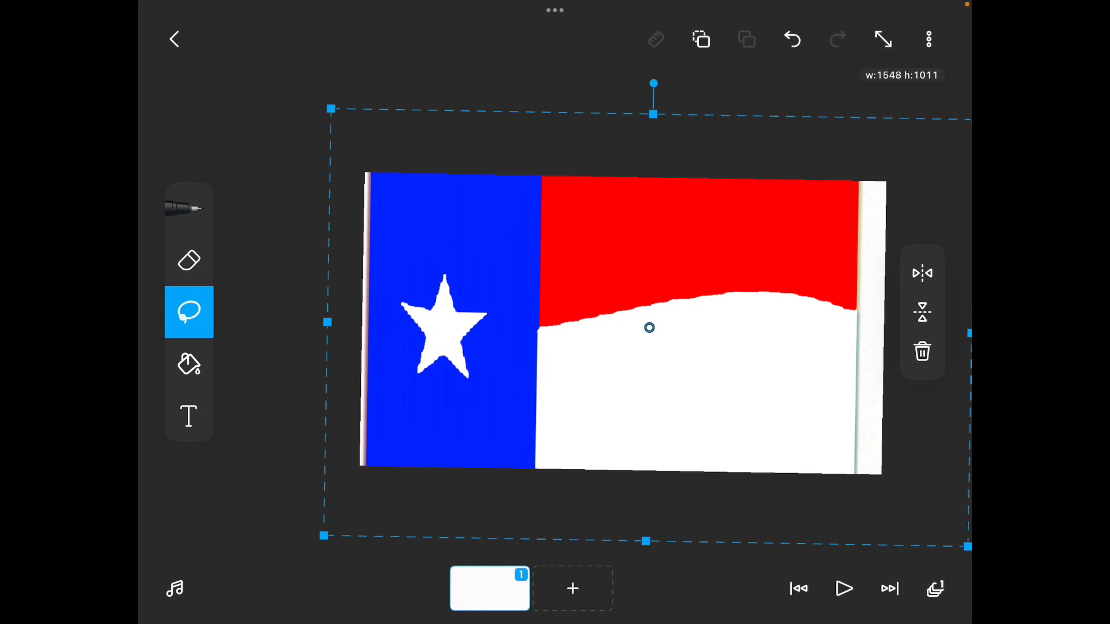
{"action": "left_click_drag", "start_coordinate": [328, 322], "coordinate": [281, 321]}
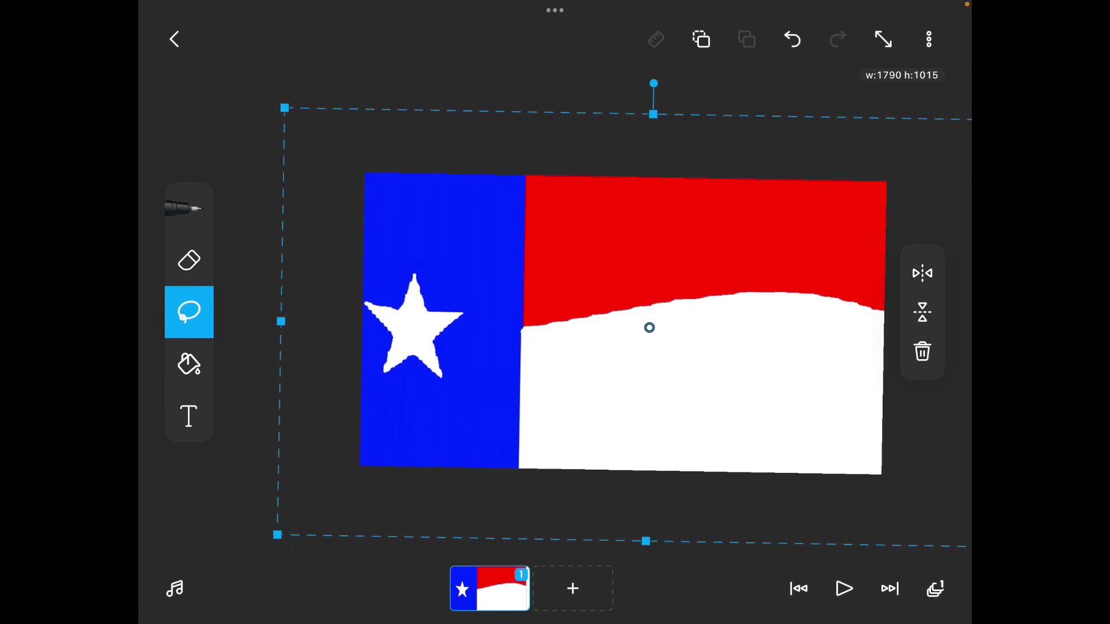
{"action": "left_click_drag", "start_coordinate": [650, 326], "coordinate": [531, 315]}
{"action": "left_click", "coordinate": [531, 315]}
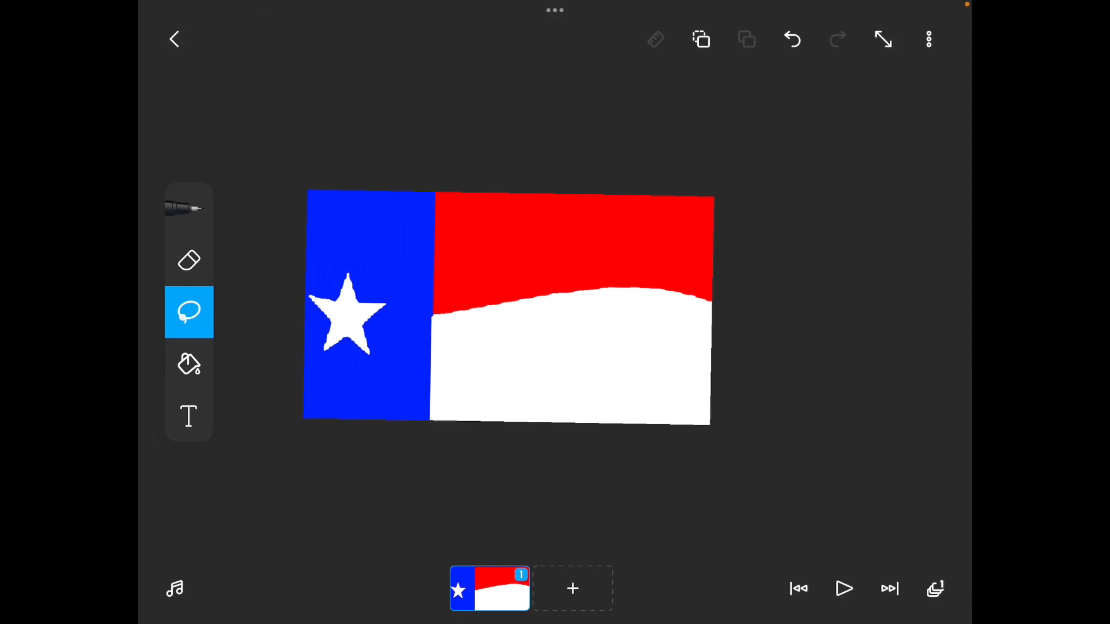
{"action": "left_click", "coordinate": [792, 40]}
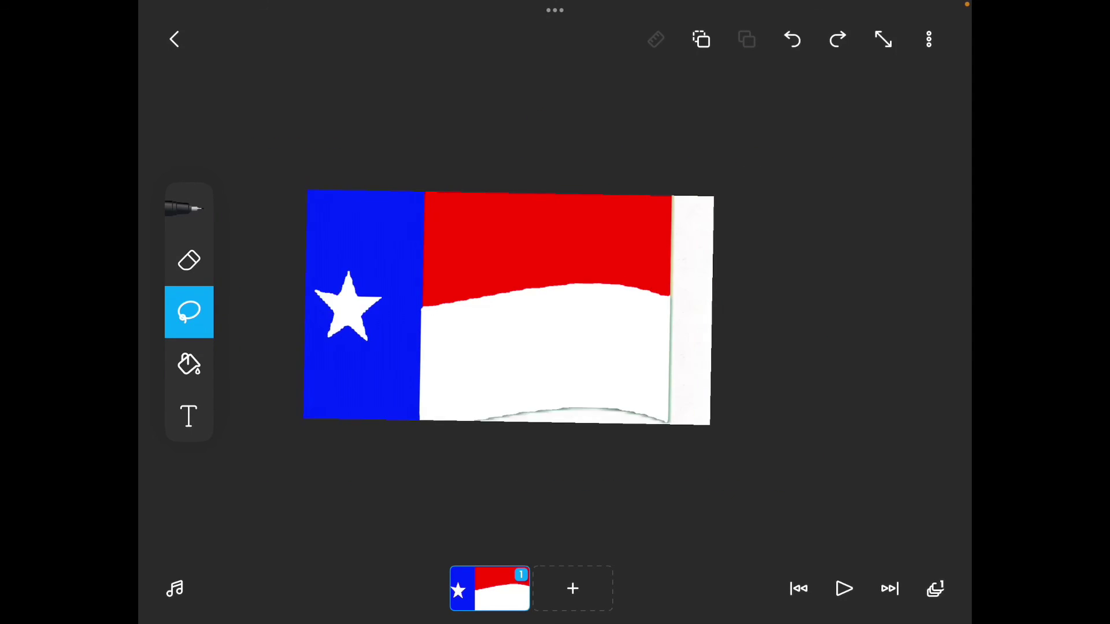
{"action": "left_click", "coordinate": [792, 40]}
{"action": "left_click", "coordinate": [792, 39]}
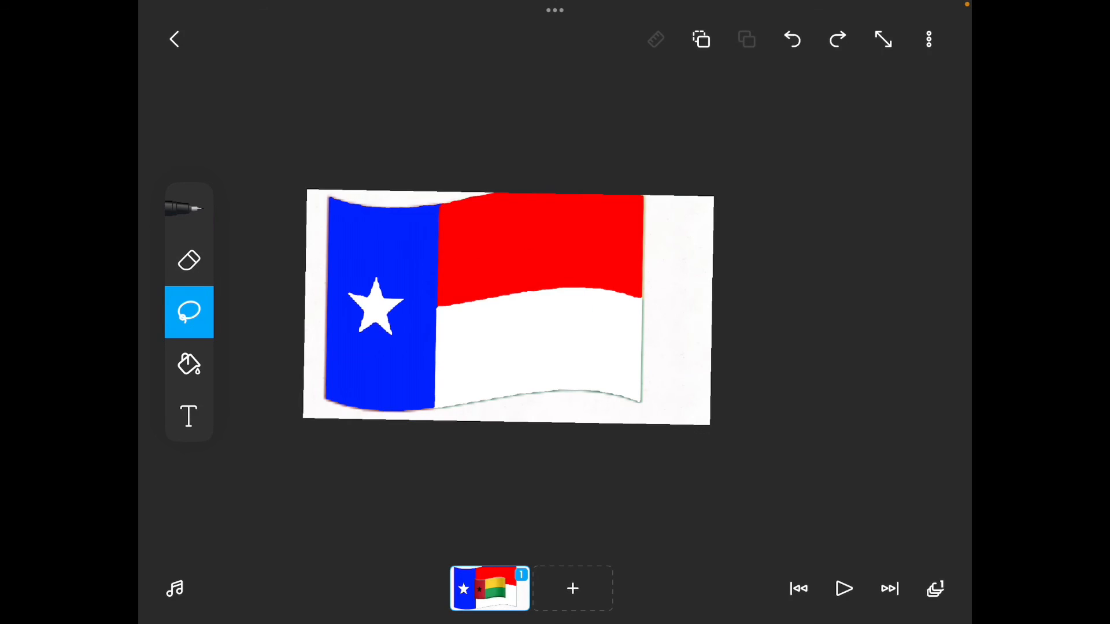
{"action": "mouse_move", "coordinate": [507, 308]}
{"action": "left_mouse_down"}
{"action": "mouse_move", "coordinate": [659, 318]}
{"action": "mouse_move", "coordinate": [607, 357]}
{"action": "left_mouse_up"}
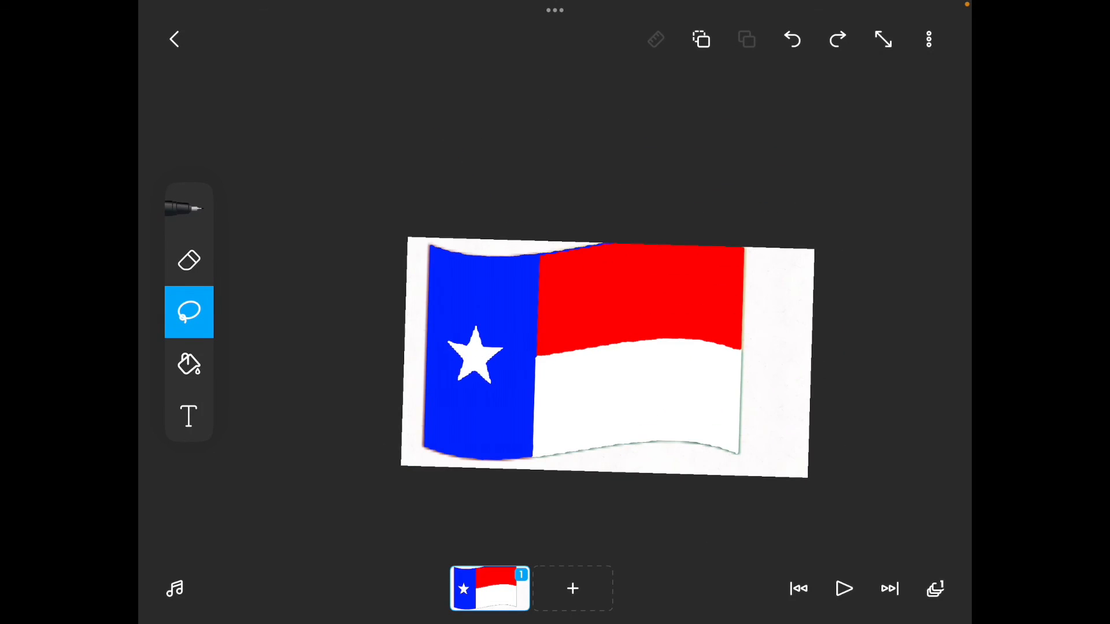
{"action": "left_click_drag", "start_coordinate": [807, 476], "coordinate": [928, 549]}
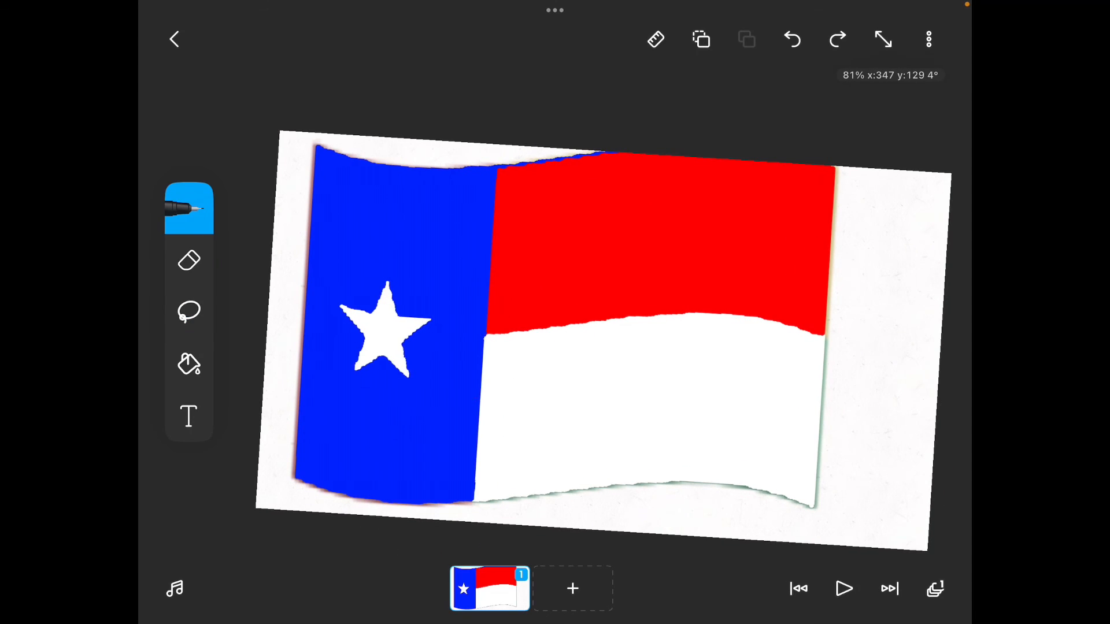
{"action": "left_click_drag", "start_coordinate": [608, 338], "coordinate": [617, 314]}
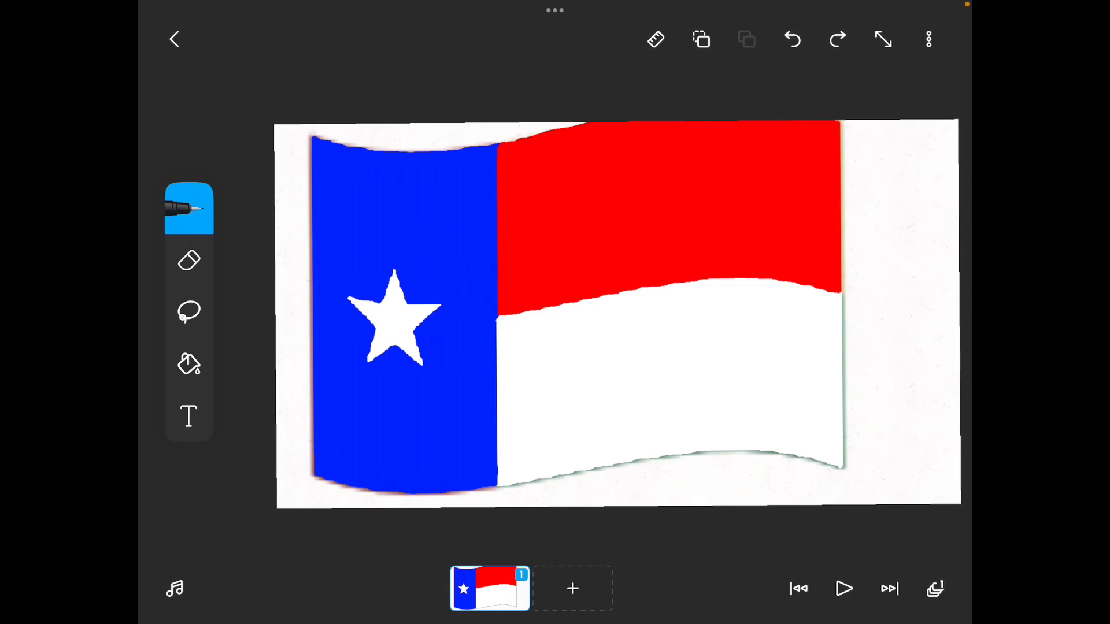
{"action": "left_click_drag", "start_coordinate": [954, 5], "coordinate": [910, 260]}
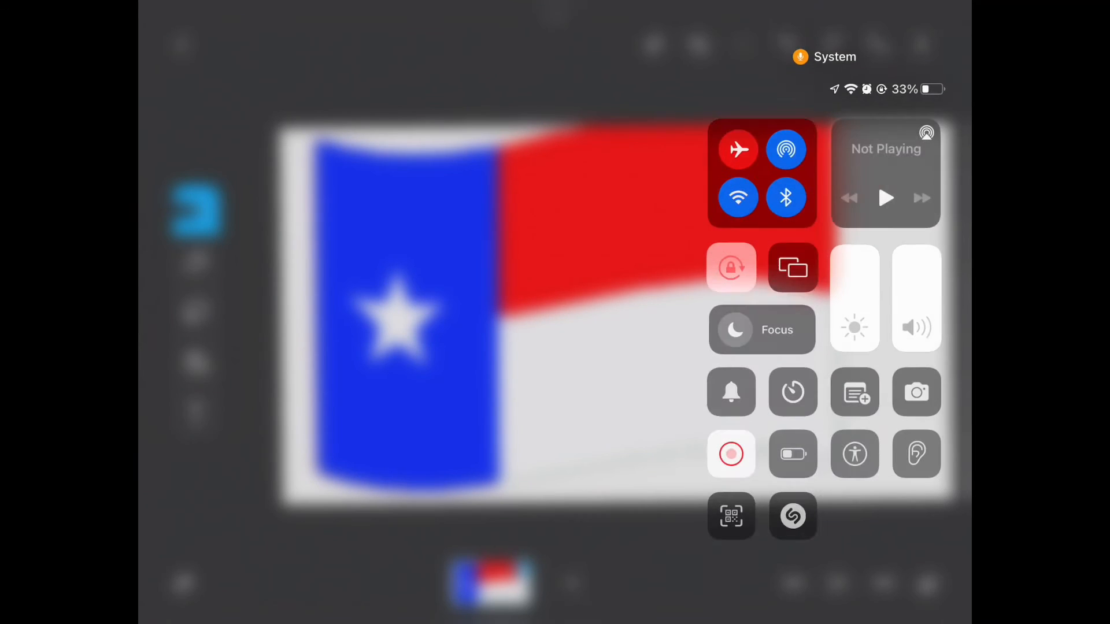